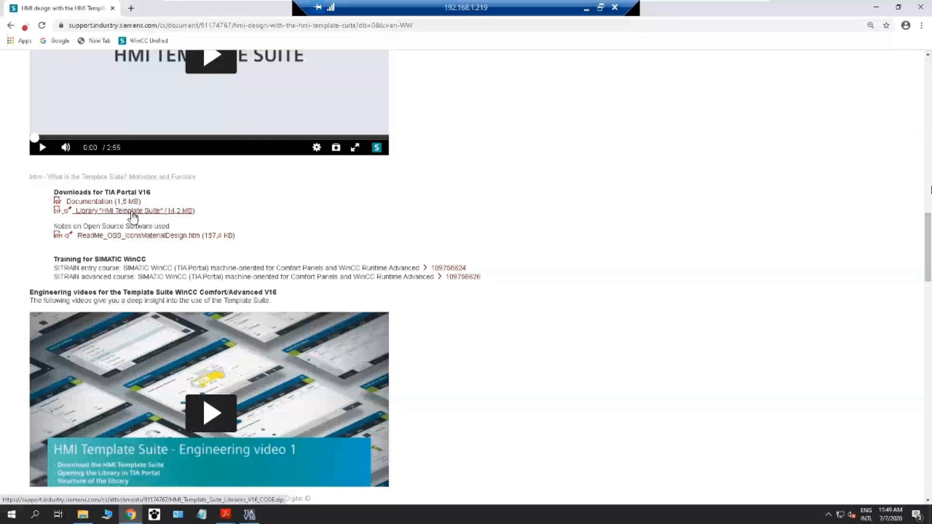
Review the HMI Template Suite download page for V16 and open the fromSIOS folder in File Explorer.
{"action": "scroll", "coordinate": [423, 142], "scroll_direction": "up", "scroll_amount": 3}
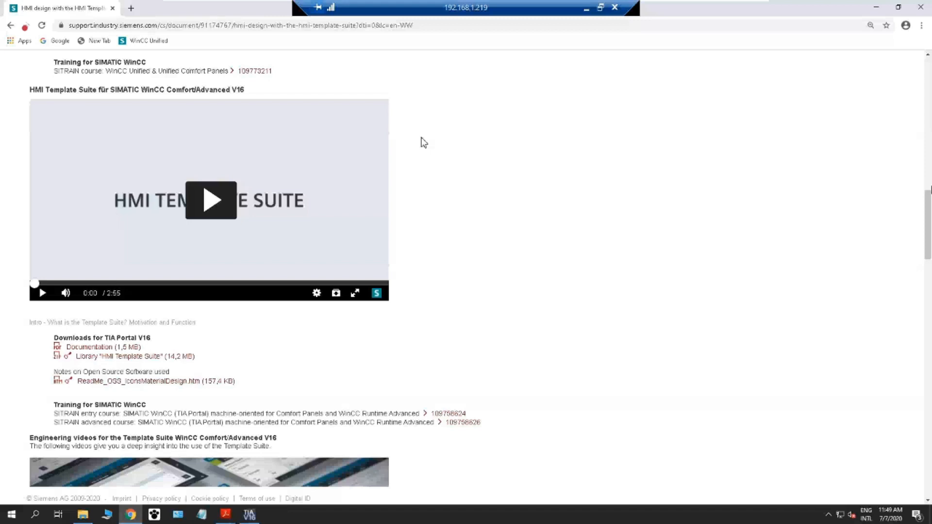
{"action": "scroll", "coordinate": [425, 265], "scroll_direction": "down", "scroll_amount": 6}
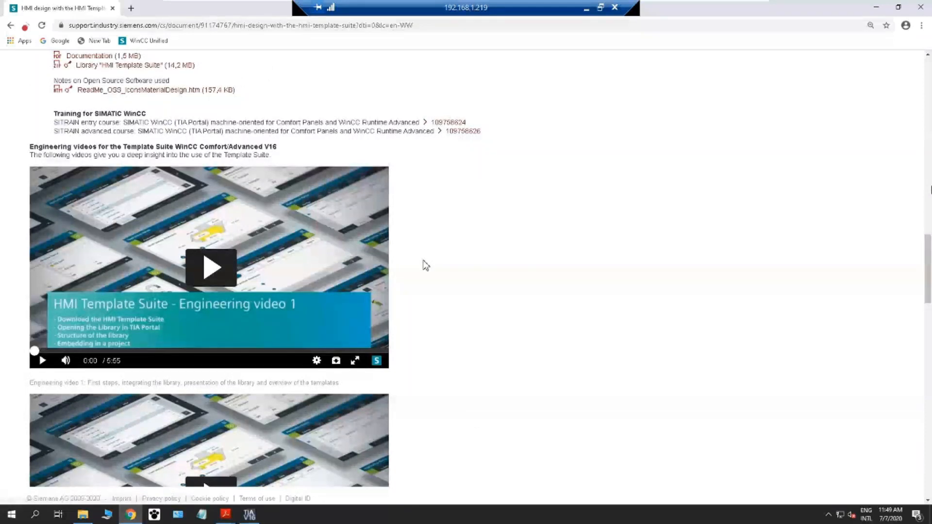
{"action": "scroll", "coordinate": [425, 265], "scroll_direction": "down", "scroll_amount": 8}
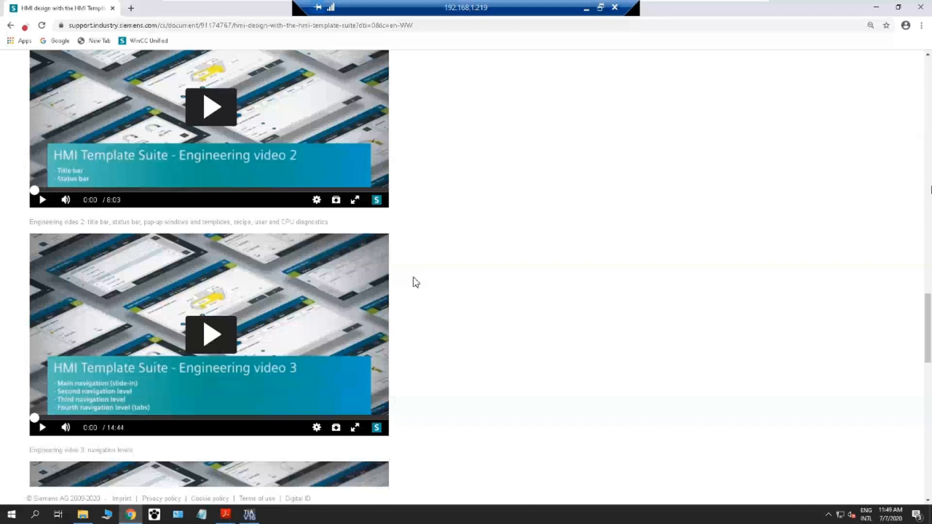
{"action": "left_click", "coordinate": [81, 515]}
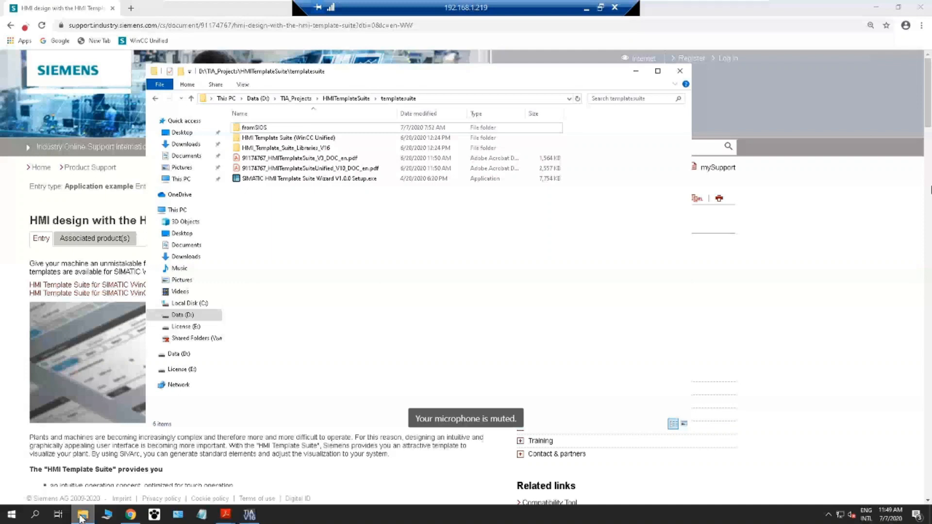
{"action": "double_click", "coordinate": [335, 127]}
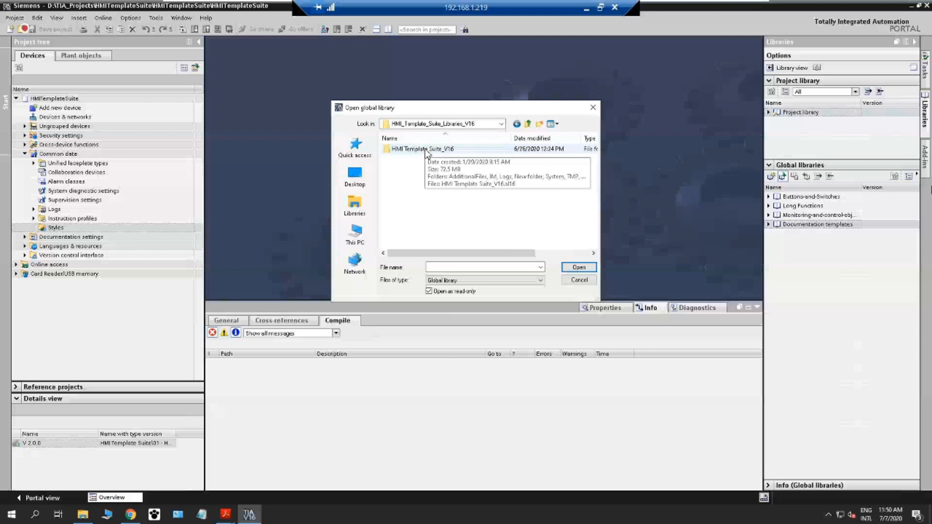
Open the HMI Template Suite_V16 global library from HMI_Template_Suite_Libraries_V16 and expand its HMI Template Suite master copies.
{"action": "double_click", "coordinate": [427, 149]}
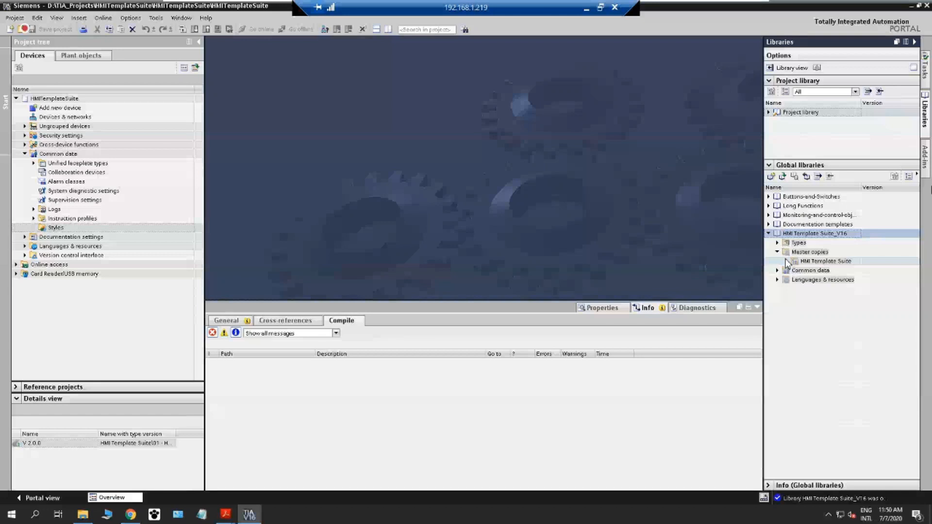
{"action": "left_click", "coordinate": [786, 262]}
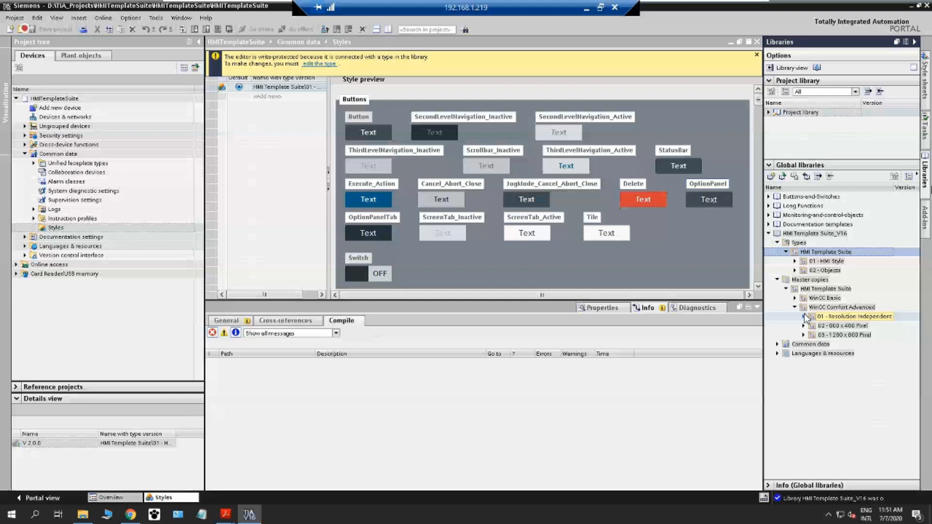
Copy the TP1200 Comfort Upgrading device from the 03 - 1280 x 800 Pixel master copies into the project and compile it.
{"action": "left_click", "coordinate": [803, 335]}
{"action": "left_click", "coordinate": [811, 344]}
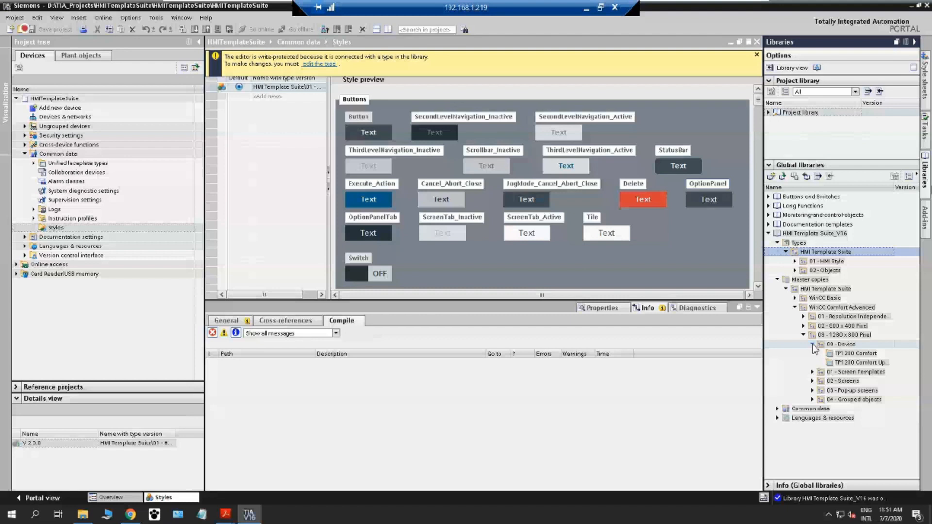
{"action": "left_click_drag", "start_coordinate": [857, 362], "coordinate": [68, 116]}
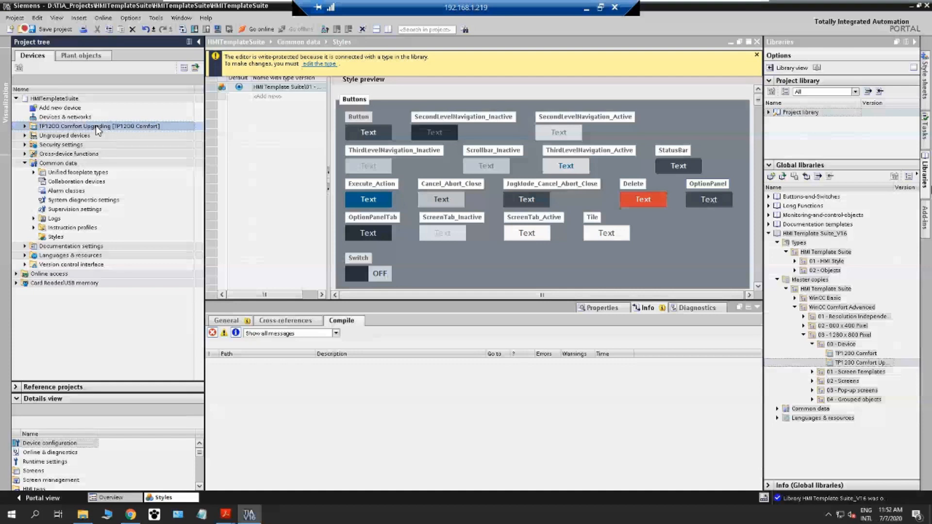
{"action": "left_click", "coordinate": [183, 29]}
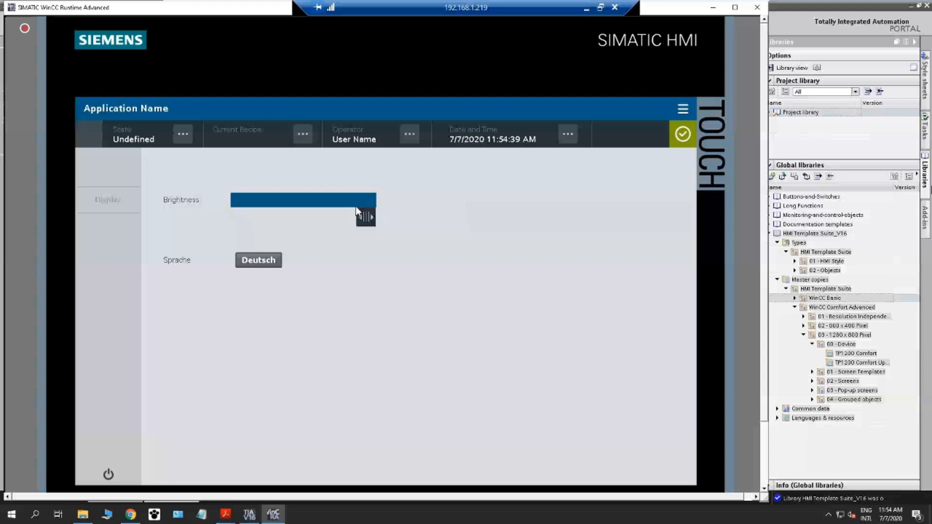
Test the simulated panel's navigation by returning to the start screen and opening Module 3.
{"action": "left_click", "coordinate": [682, 109]}
{"action": "left_click", "coordinate": [650, 137]}
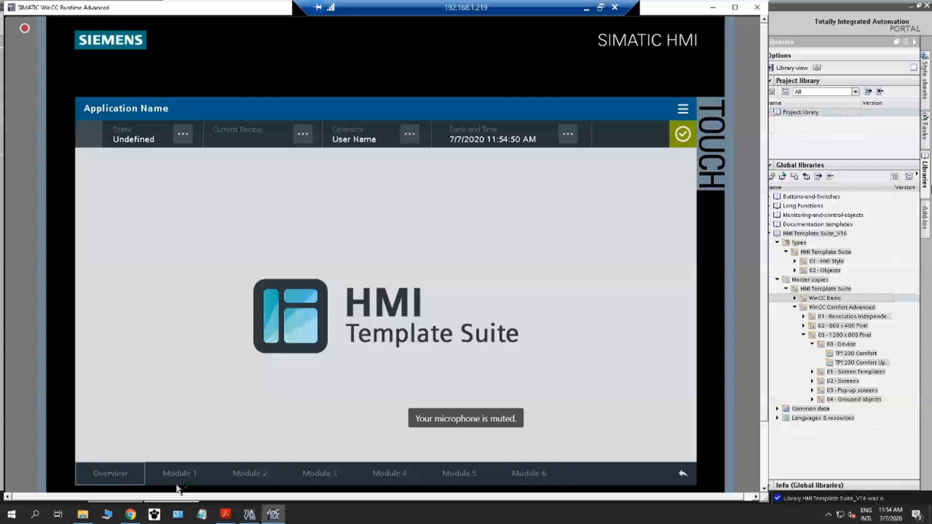
{"action": "left_click", "coordinate": [319, 481]}
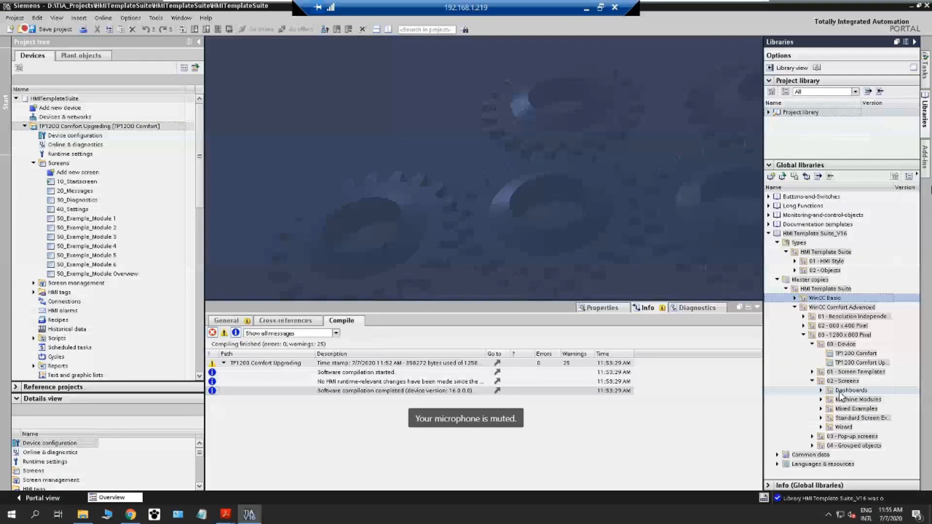
Copy the 04_Dashboard_Three_KPIs screen from the library's Dashboards folder into the panel's Screens and open it for inspection.
{"action": "left_click", "coordinate": [820, 390]}
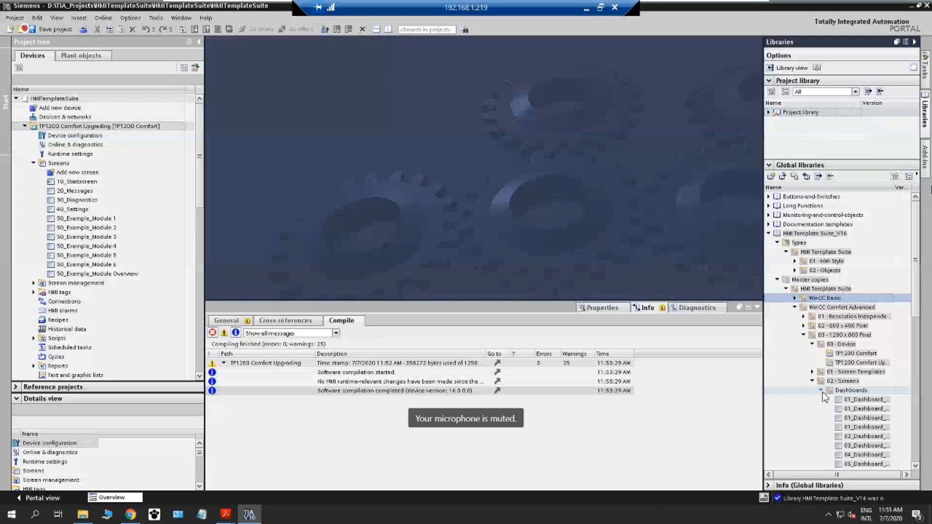
{"action": "left_click_drag", "start_coordinate": [859, 455], "coordinate": [92, 208]}
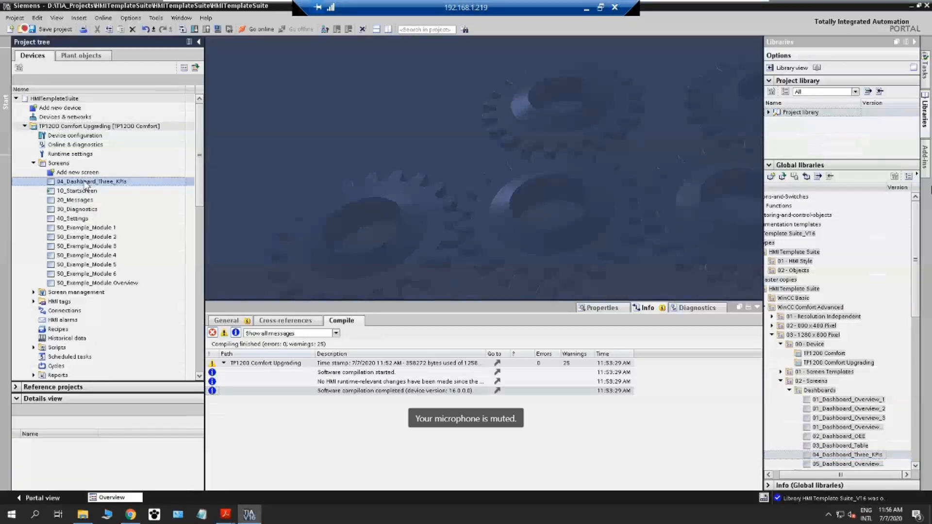
{"action": "double_click", "coordinate": [85, 182]}
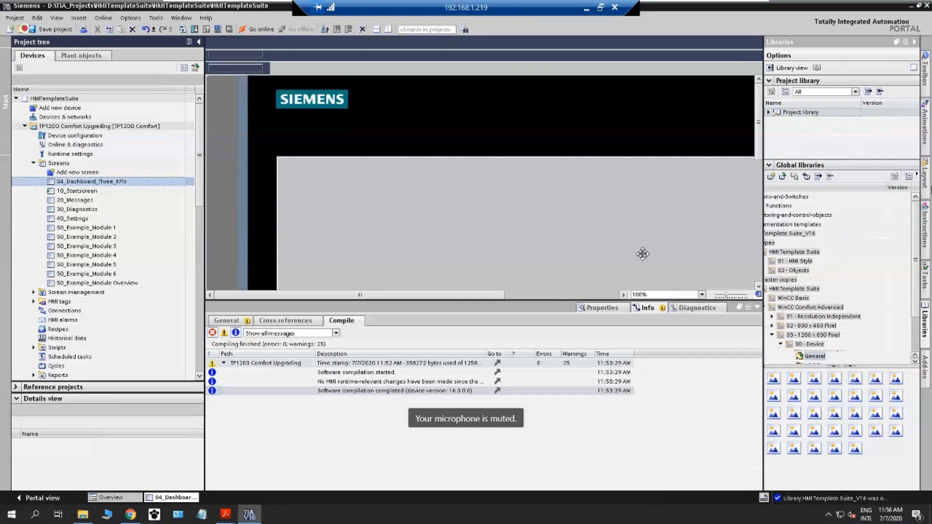
{"action": "scroll", "coordinate": [558, 194], "scroll_direction": "down", "scroll_amount": 5}
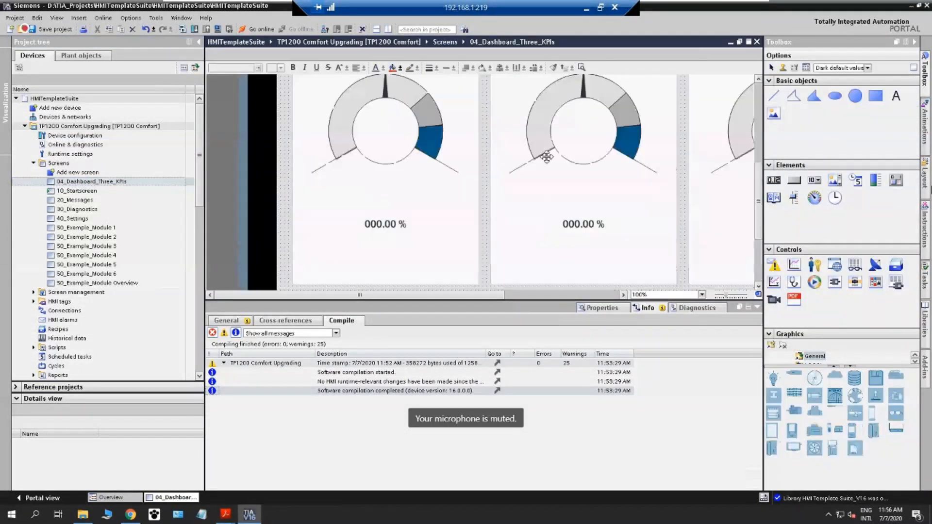
{"action": "scroll", "coordinate": [546, 157], "scroll_direction": "up", "scroll_amount": 5}
Rename the copied 04_Dashboard_Three_KPIs screen as Overview.
{"action": "left_click", "coordinate": [98, 183]}
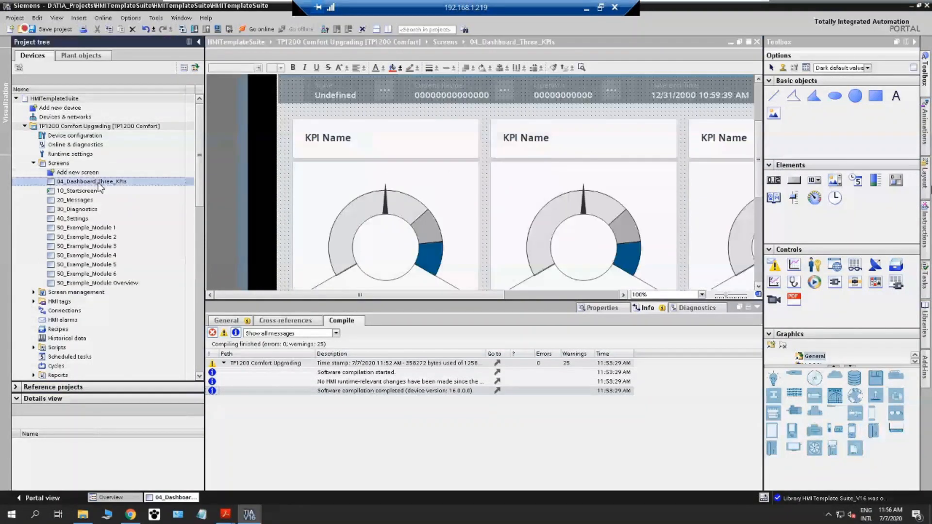
{"action": "key", "text": "F2"}
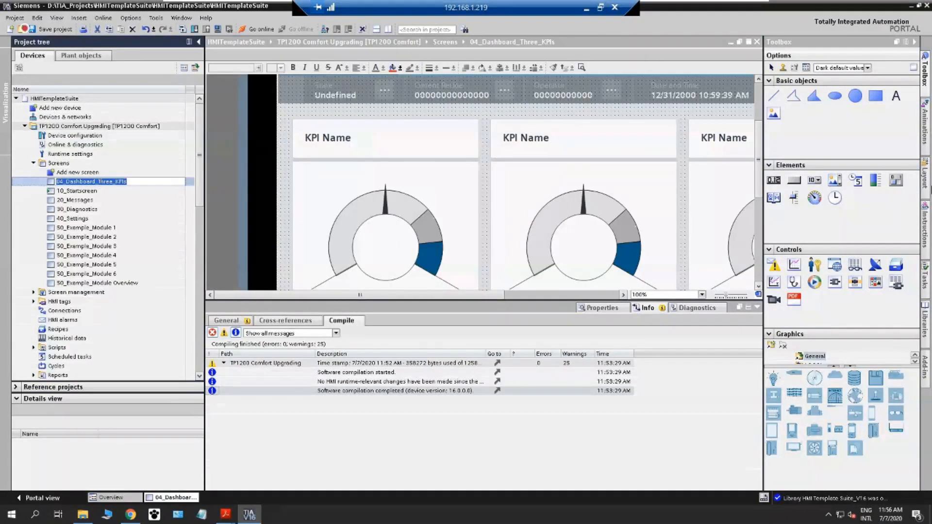
{"action": "type", "text": "Overview"}
{"action": "key", "text": "Return"}
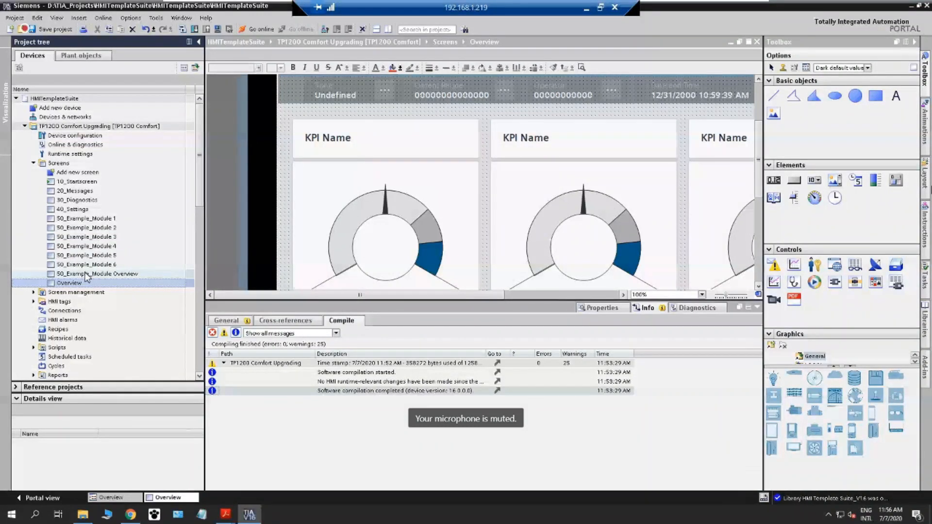
Rename the copied KPI dashboard screen as Module.
{"action": "left_click", "coordinate": [77, 283]}
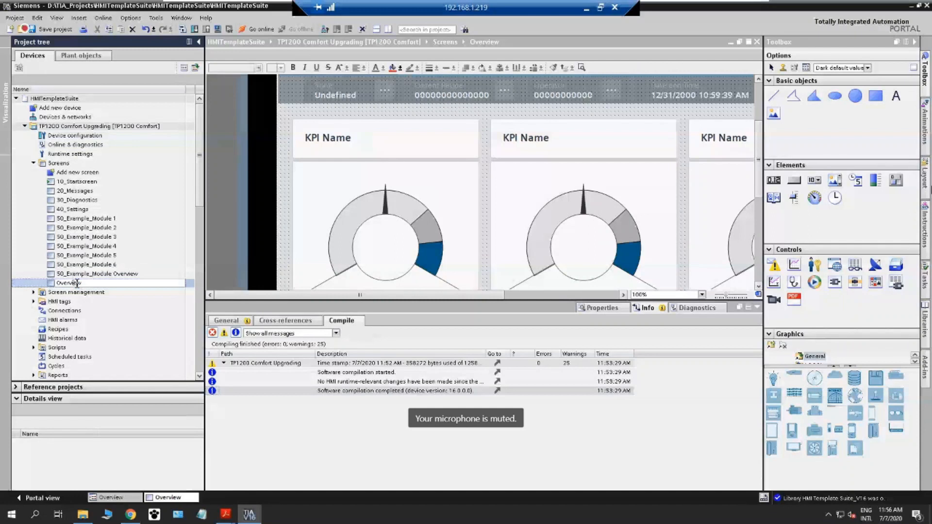
{"action": "type", "text": "M"}
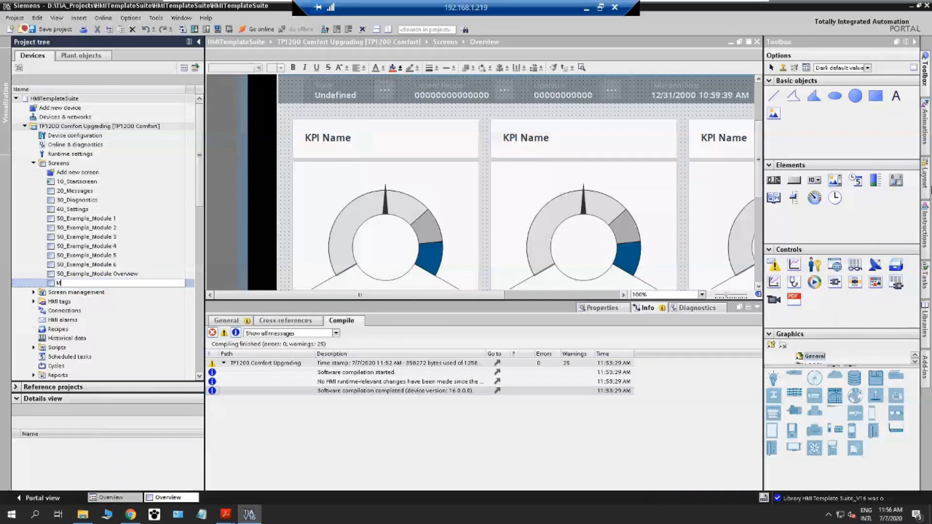
{"action": "type", "text": "odule"}
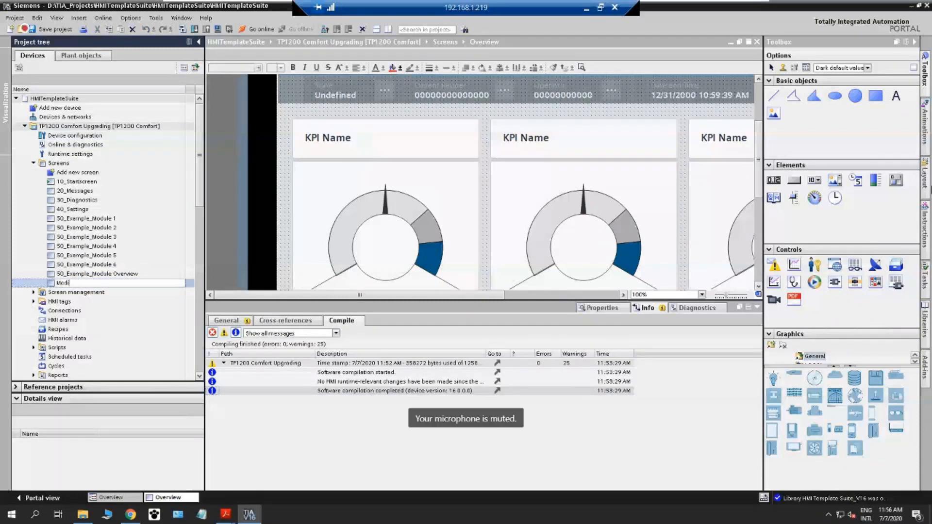
{"action": "key", "text": "Return"}
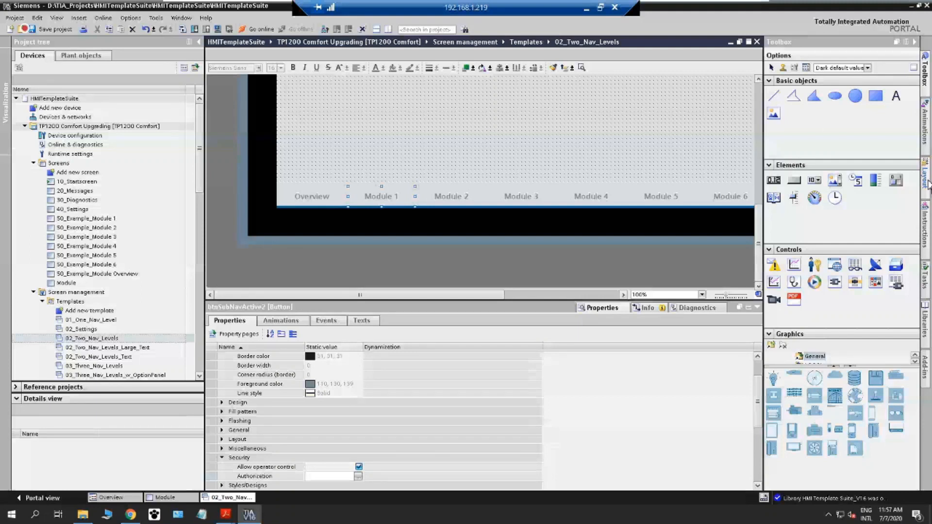
Set the click event of btnSubNav2 in the 02_Two_Nav_Levels template to activate the Module screen, and bring up that screen.
{"action": "left_click", "coordinate": [924, 177]}
{"action": "left_click", "coordinate": [810, 164]}
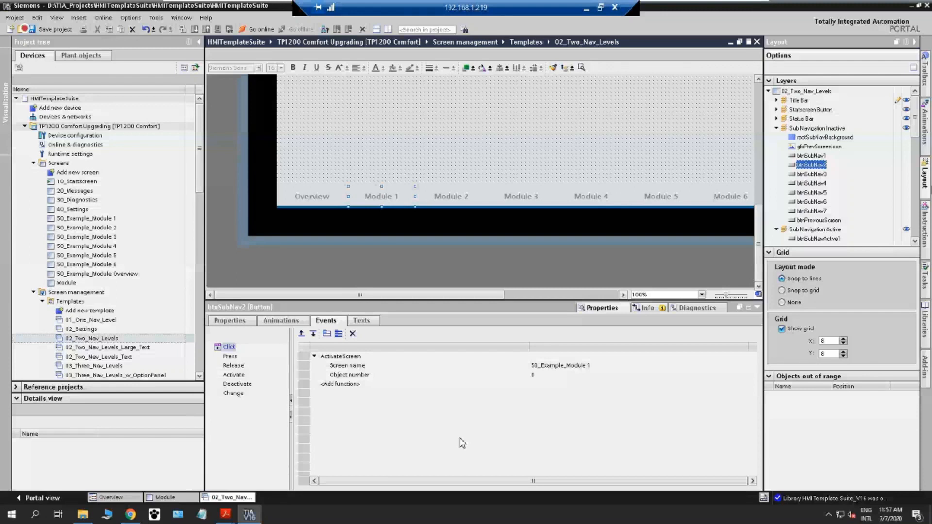
{"action": "left_click", "coordinate": [566, 367]}
{"action": "type", "text": "Module"}
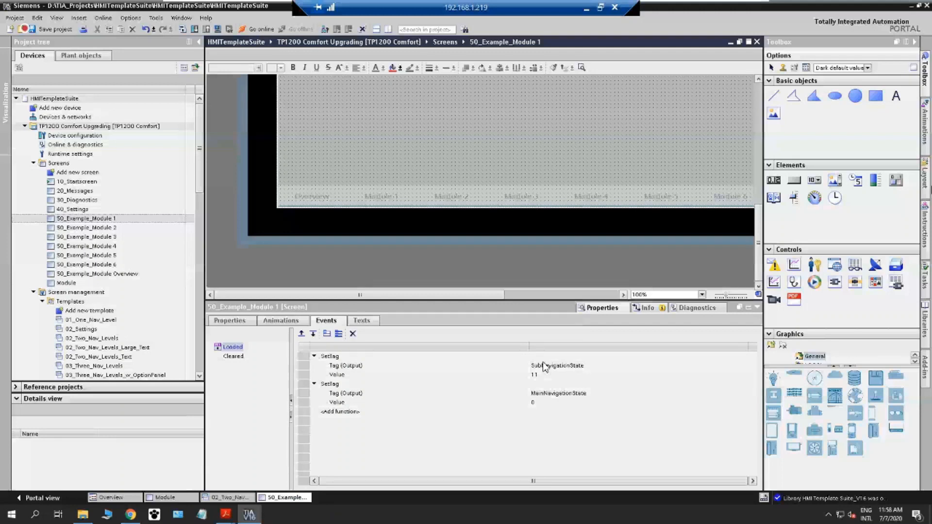
{"action": "left_click", "coordinate": [165, 497]}
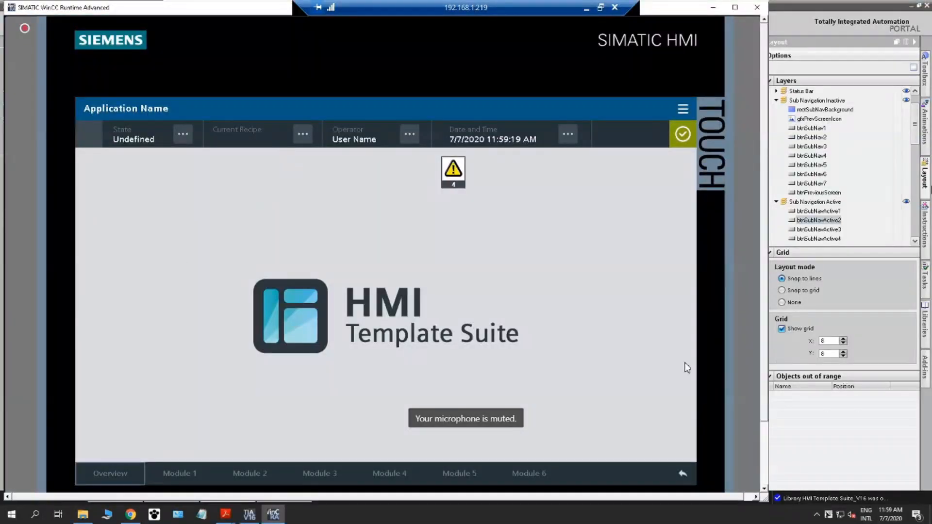
Test the second-level navigation in the runtime simulation by opening Module 1 to Module 6, Overview, and Module 1 again.
{"action": "left_click", "coordinate": [181, 478]}
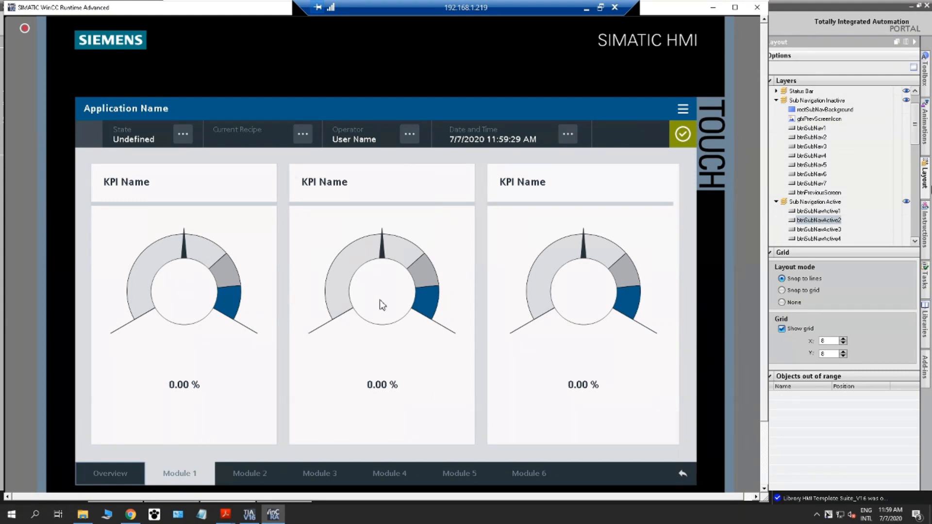
{"action": "left_click", "coordinate": [267, 478]}
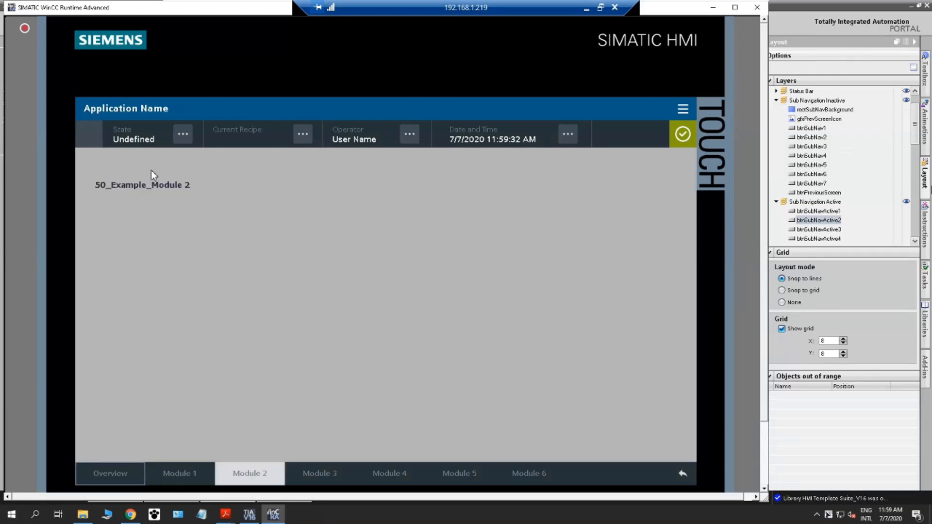
{"action": "left_click", "coordinate": [318, 475]}
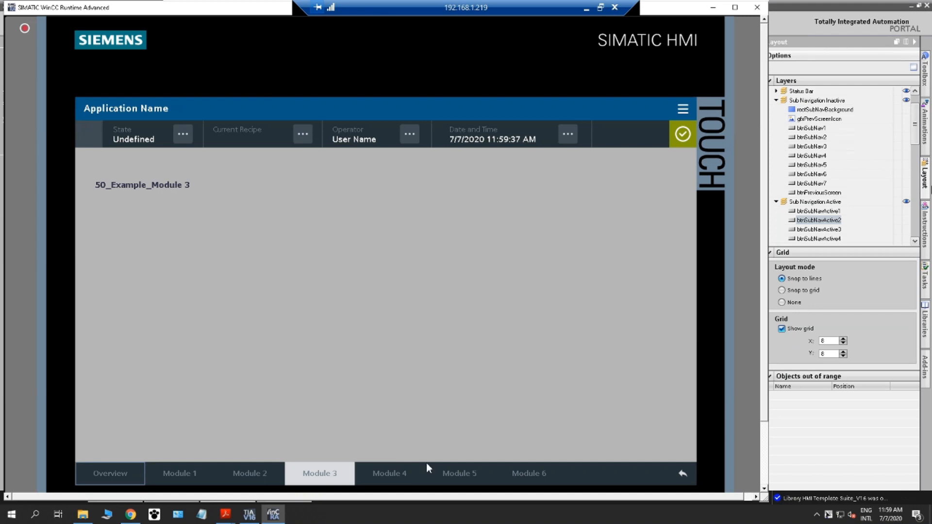
{"action": "left_click", "coordinate": [417, 479]}
{"action": "left_click", "coordinate": [461, 478]}
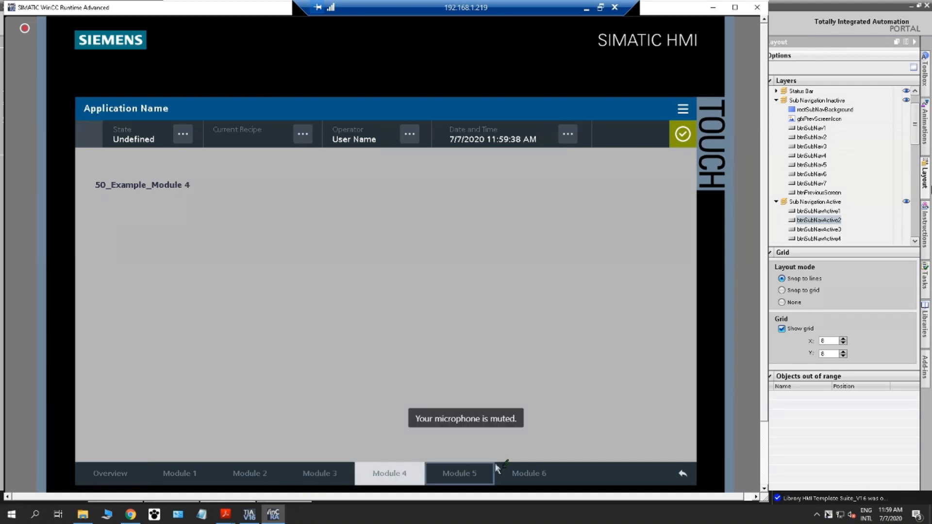
{"action": "left_click", "coordinate": [531, 476]}
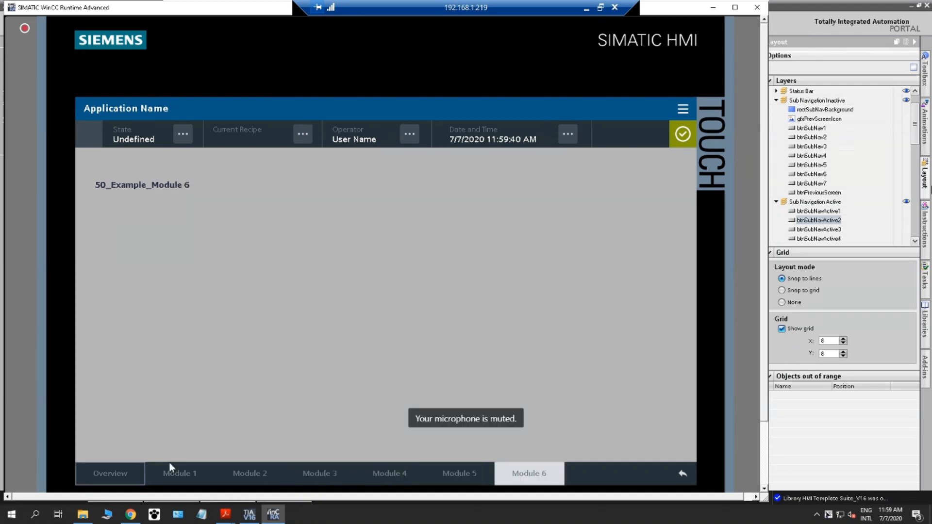
{"action": "left_click", "coordinate": [130, 480]}
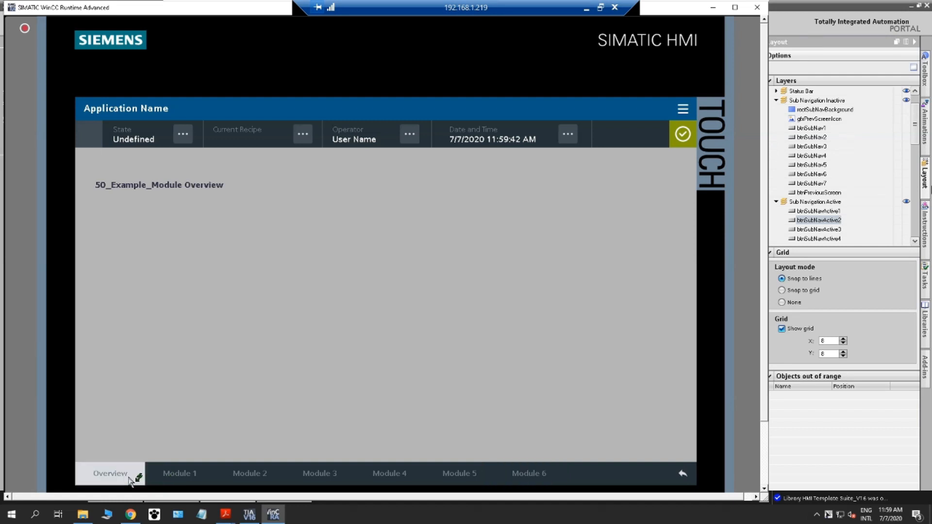
{"action": "left_click", "coordinate": [167, 481]}
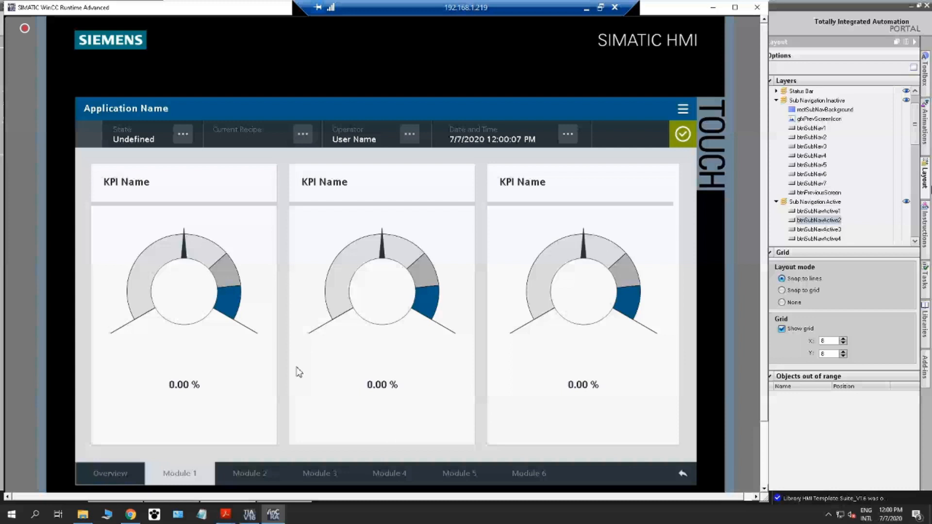
Switch back to TIA Portal and add a 12-inch TP1200 Comfort HMI device, article 6AV2 124-0MC01-0AX0, version 16.0.0.0.
{"action": "key", "text": "alt+Tab"}
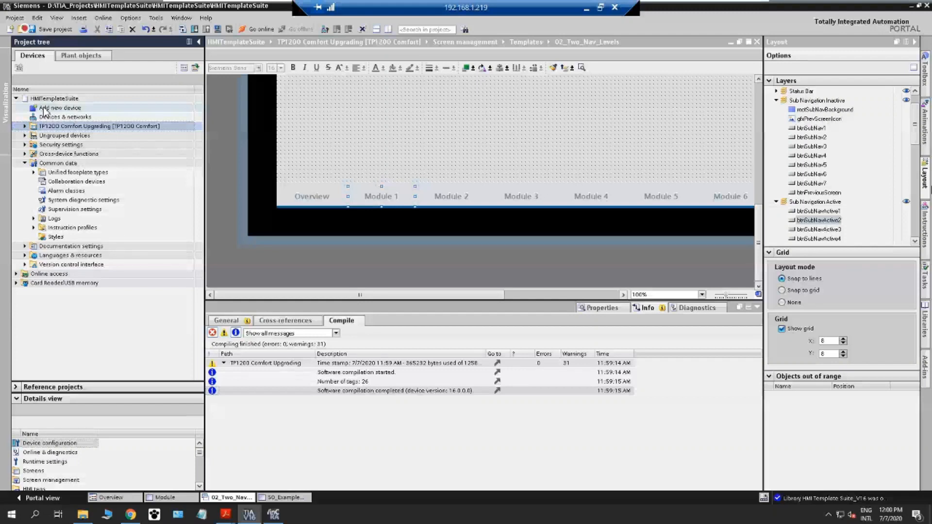
{"action": "double_click", "coordinate": [44, 108]}
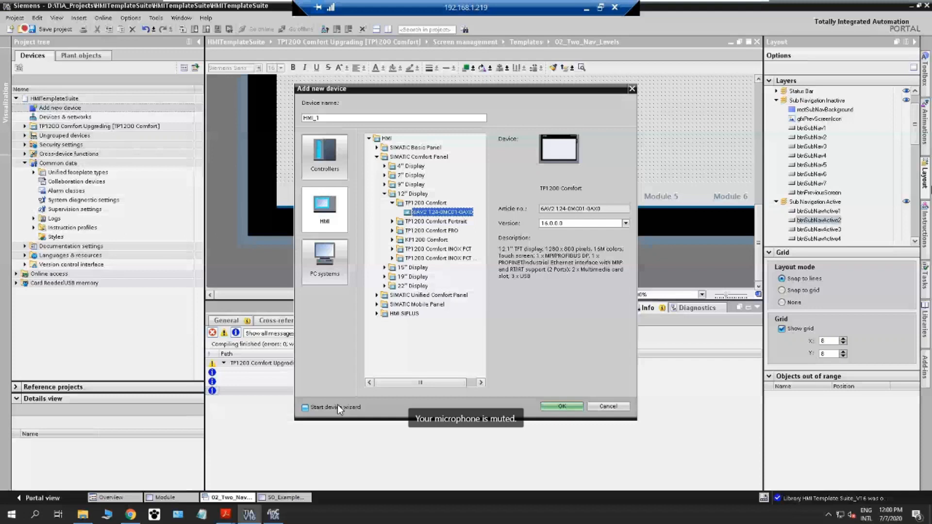
{"action": "left_click", "coordinate": [549, 407]}
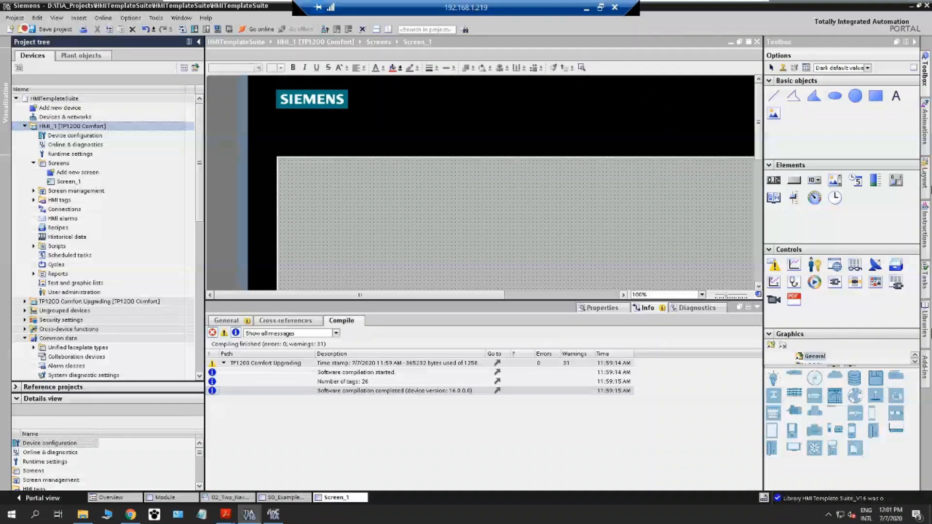
Copy the resolution-independent 01 - Pop-up screens folder from the HMI Template Suite master copies into HMI_1's pop-up screens.
{"action": "left_click", "coordinate": [925, 326]}
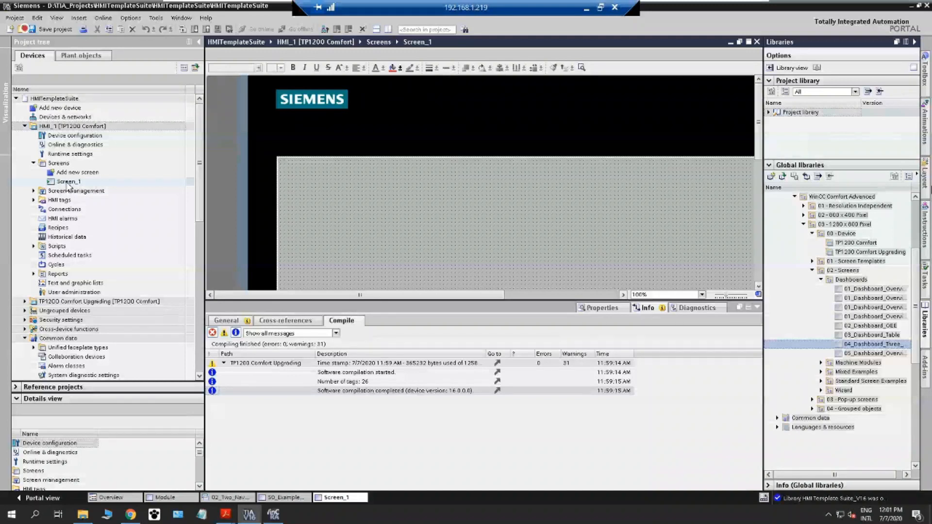
{"action": "scroll", "coordinate": [840, 234], "scroll_direction": "up", "scroll_amount": 1}
{"action": "double_click", "coordinate": [839, 234]}
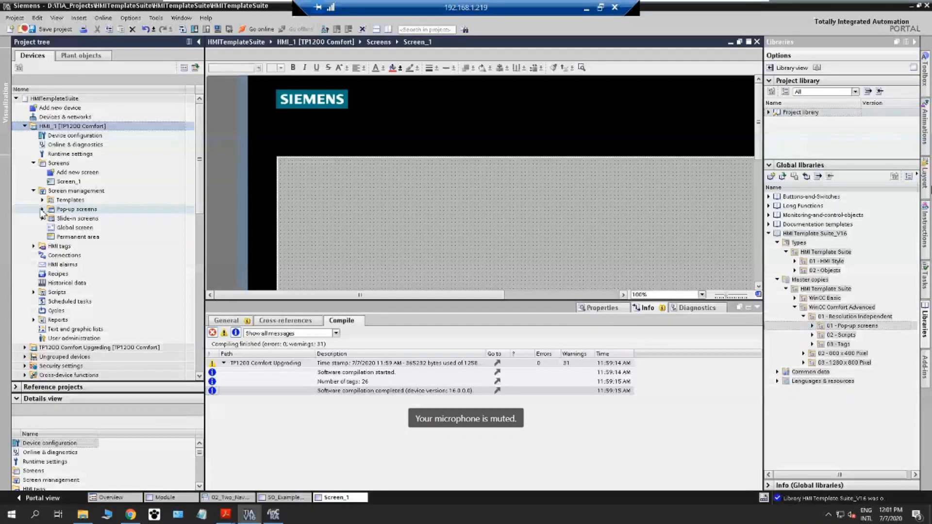
{"action": "left_click_drag", "start_coordinate": [42, 212], "coordinate": [42, 212]}
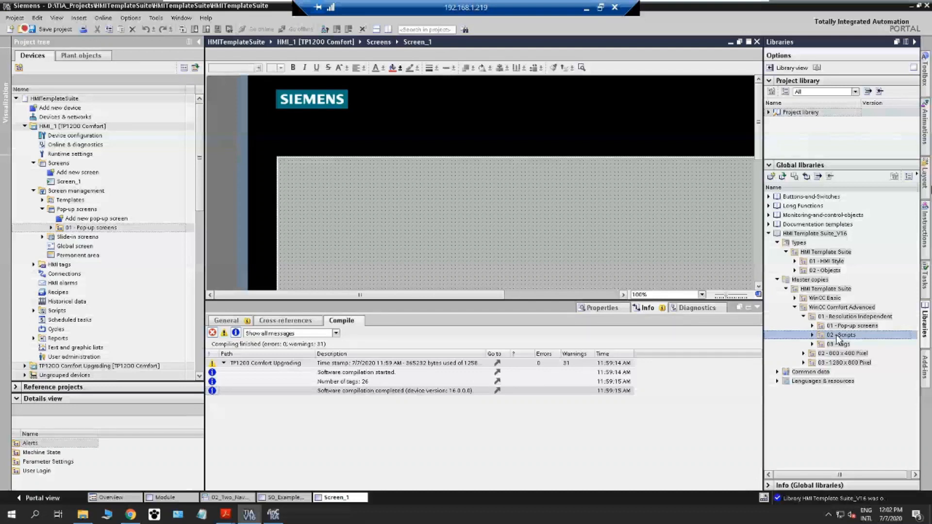
Copy the library folders 02 - Scripts into HMI_1's VB scripts and 03 - Tags into its HMI tags.
{"action": "left_click_drag", "start_coordinate": [837, 338], "coordinate": [72, 324]}
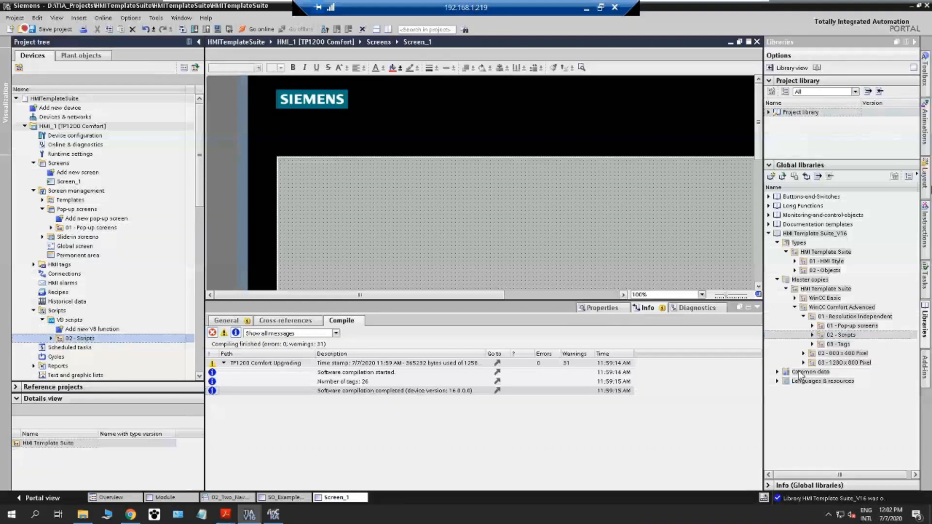
{"action": "left_click", "coordinate": [838, 343]}
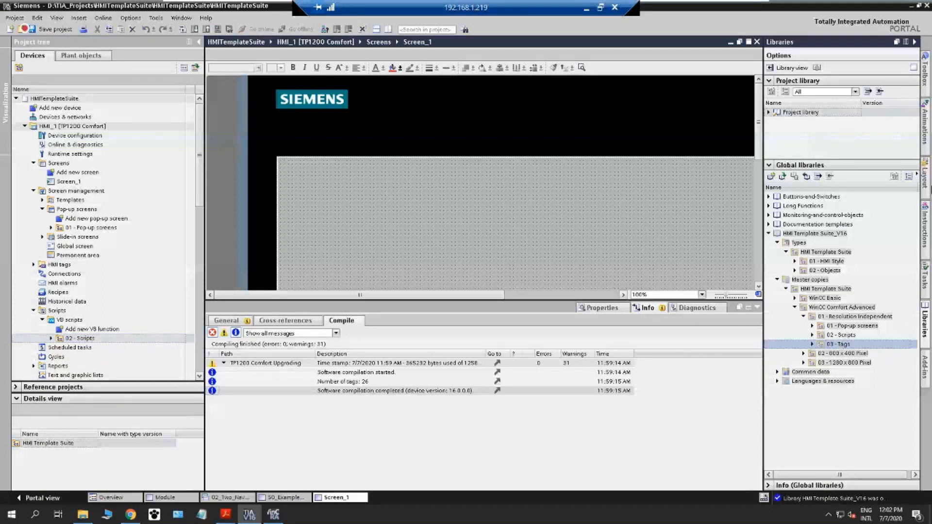
{"action": "left_click_drag", "start_coordinate": [88, 266], "coordinate": [91, 271]}
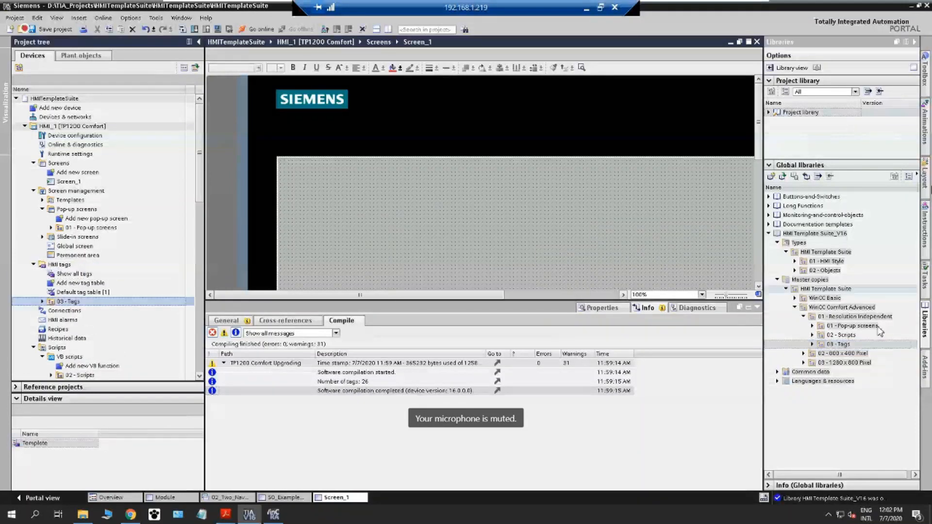
Copy the 01 - Screen Templates folder from the 1280 x 800 Pixel master copies into HMI_1's templates.
{"action": "left_click", "coordinate": [803, 362]}
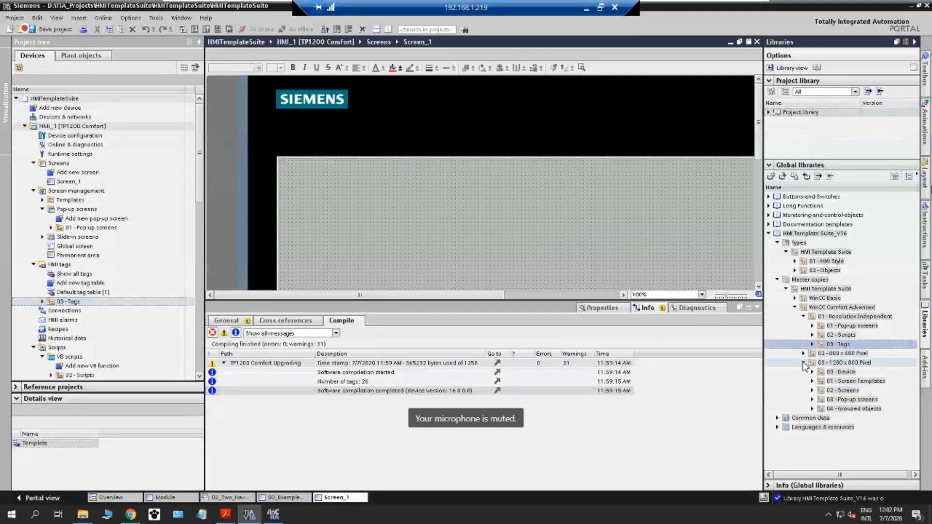
{"action": "left_click", "coordinate": [803, 317]}
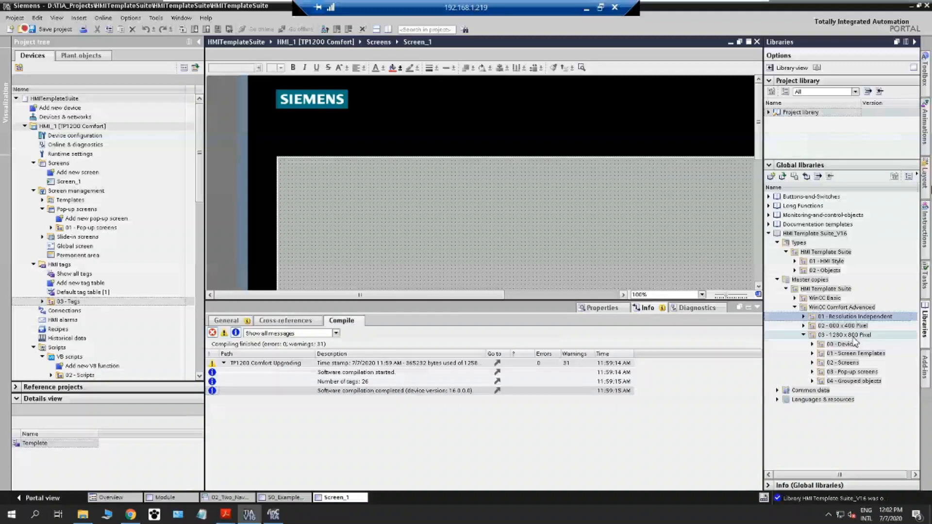
{"action": "left_click", "coordinate": [813, 354]}
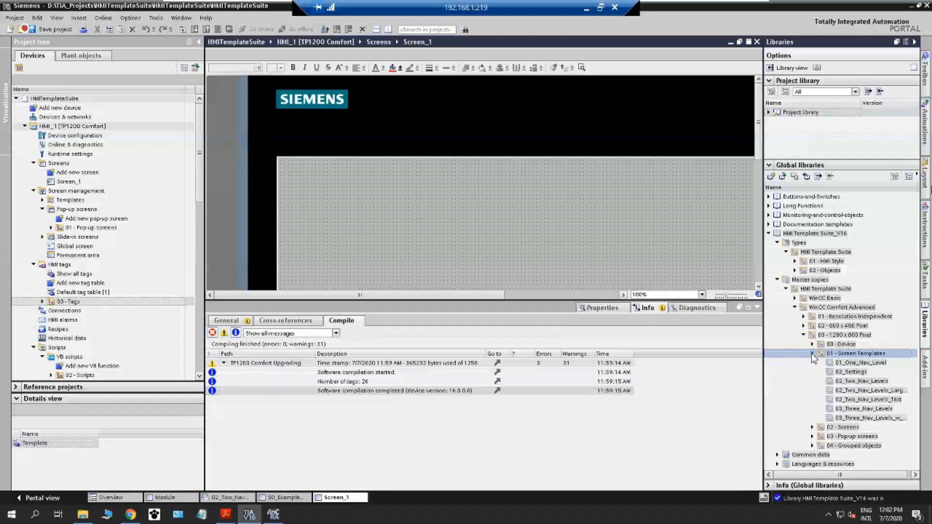
{"action": "left_click", "coordinate": [812, 354]}
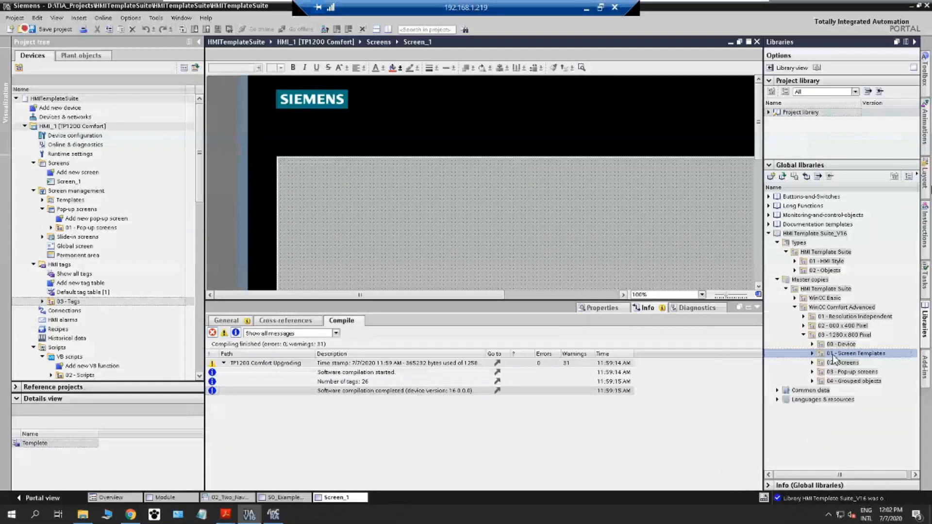
{"action": "left_click_drag", "start_coordinate": [833, 356], "coordinate": [233, 294]}
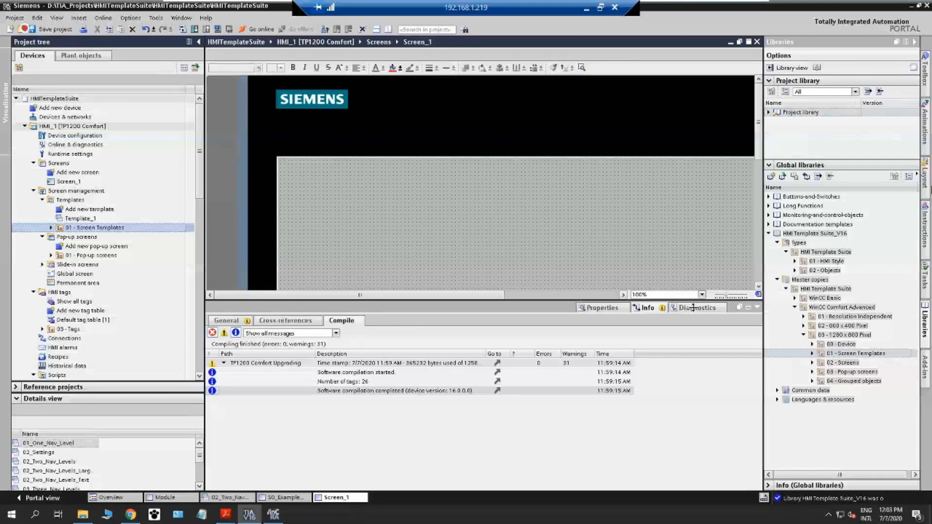
Copy the 1280 x 800 folders 02 - Screens into HMI_1's screens and 03 - Pop-up screens into its pop-up screens.
{"action": "left_click_drag", "start_coordinate": [842, 362], "coordinate": [67, 163]}
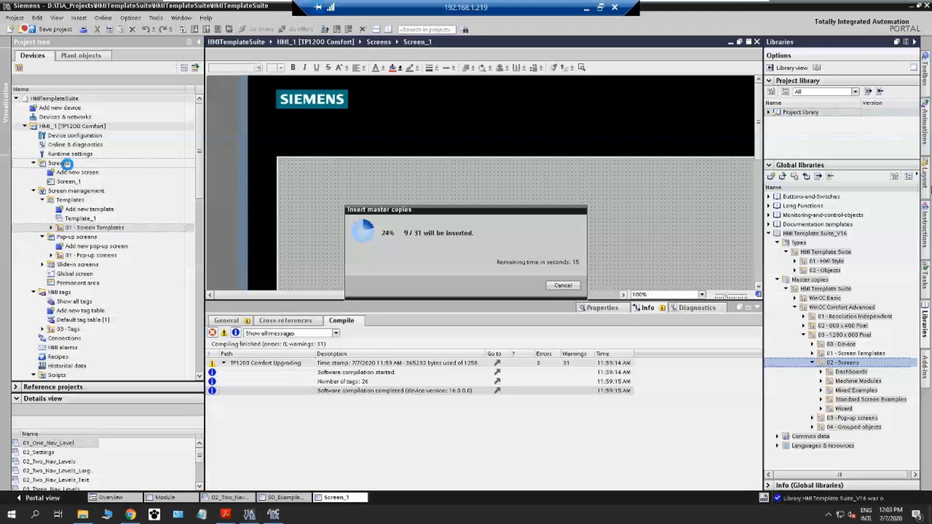
{"action": "left_click_drag", "start_coordinate": [854, 372], "coordinate": [121, 250]}
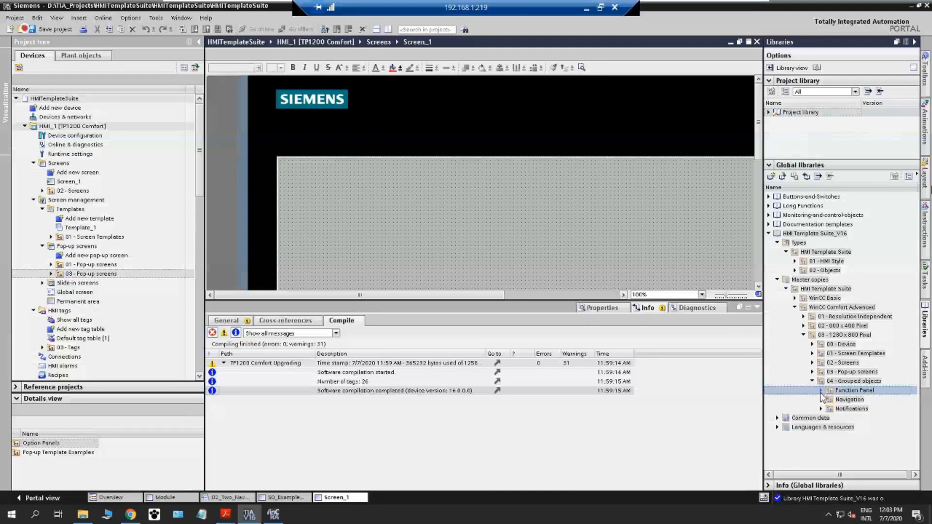
Open HMI_1's Slide-in screen right and display its properties.
{"action": "left_click", "coordinate": [42, 209]}
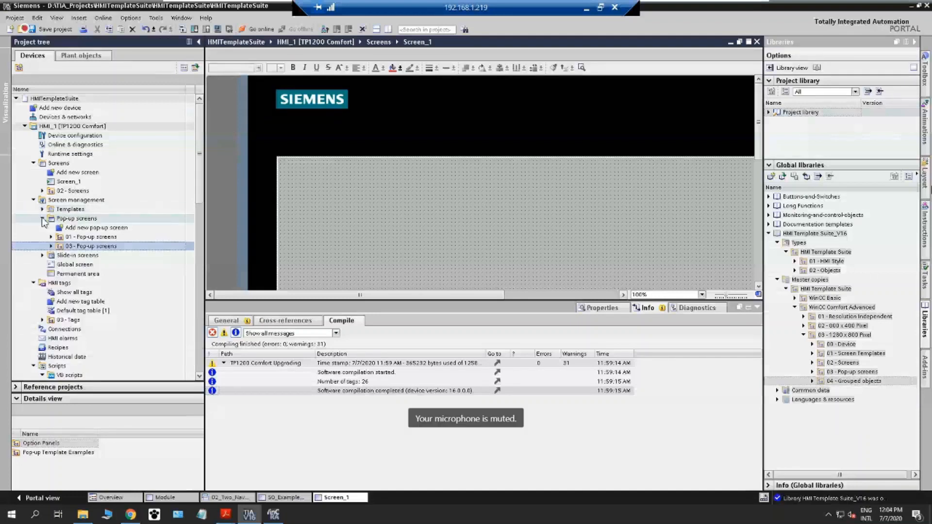
{"action": "left_click", "coordinate": [42, 218]}
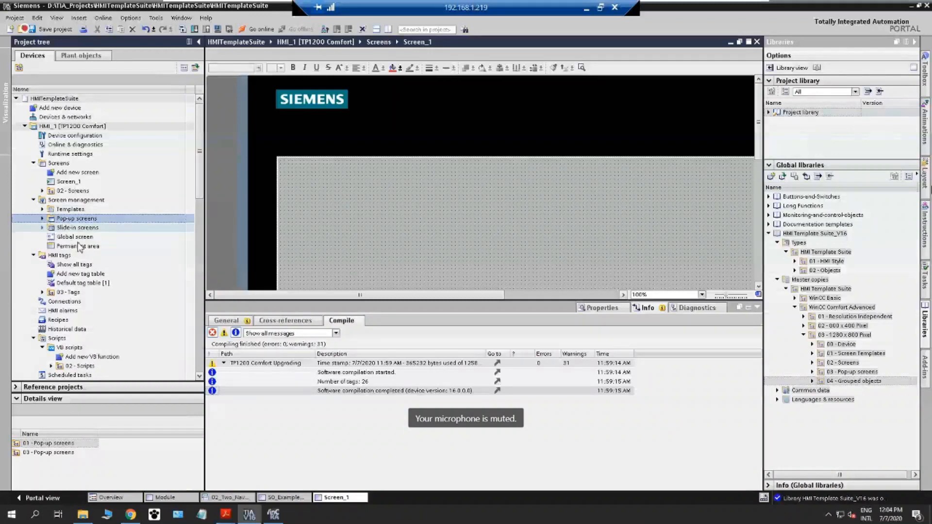
{"action": "left_click", "coordinate": [43, 227]}
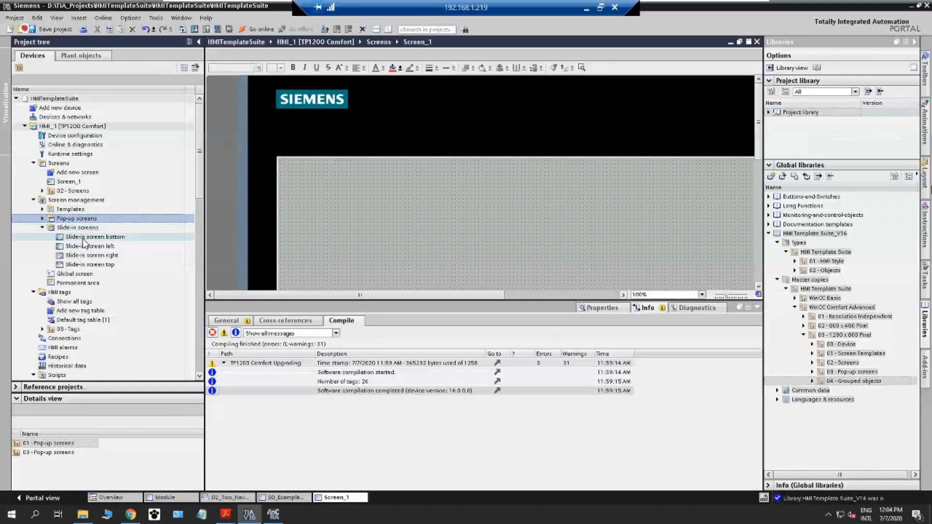
{"action": "double_click", "coordinate": [85, 256]}
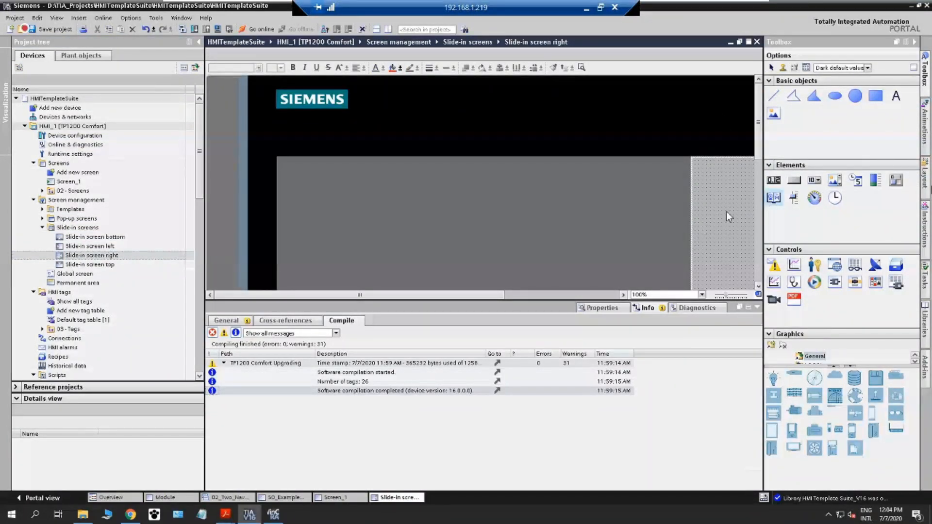
{"action": "left_click", "coordinate": [599, 308]}
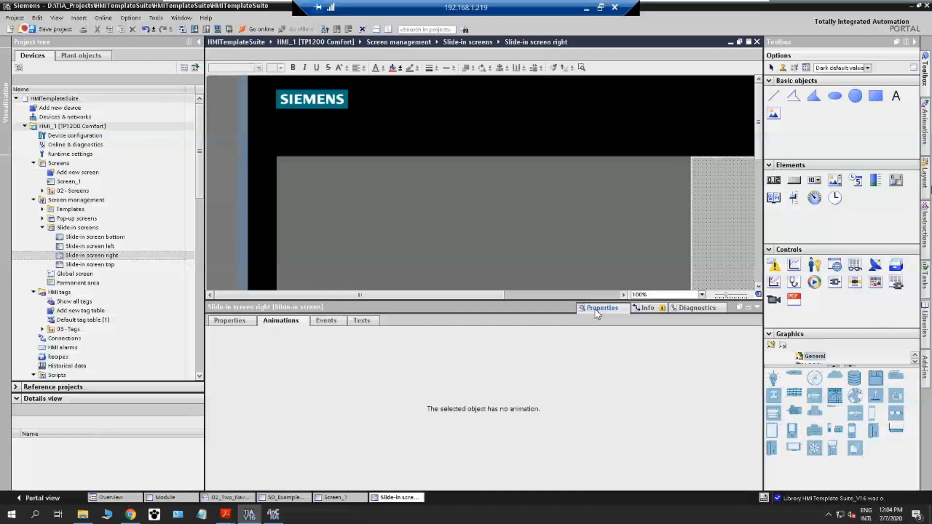
{"action": "left_click", "coordinate": [597, 309]}
Define 02_Dashboard_OEE as HMI_1's start screen and start the runtime simulation.
{"action": "left_click", "coordinate": [83, 126]}
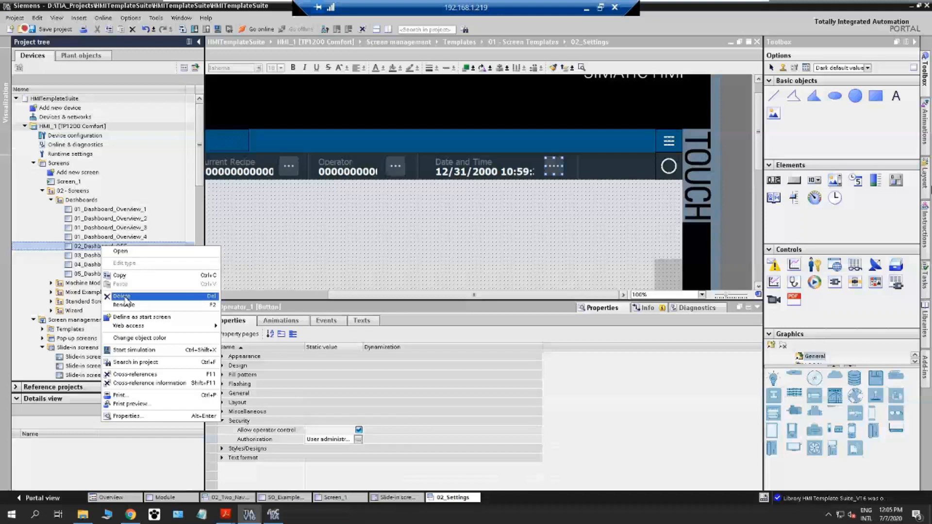
{"action": "left_click", "coordinate": [123, 296]}
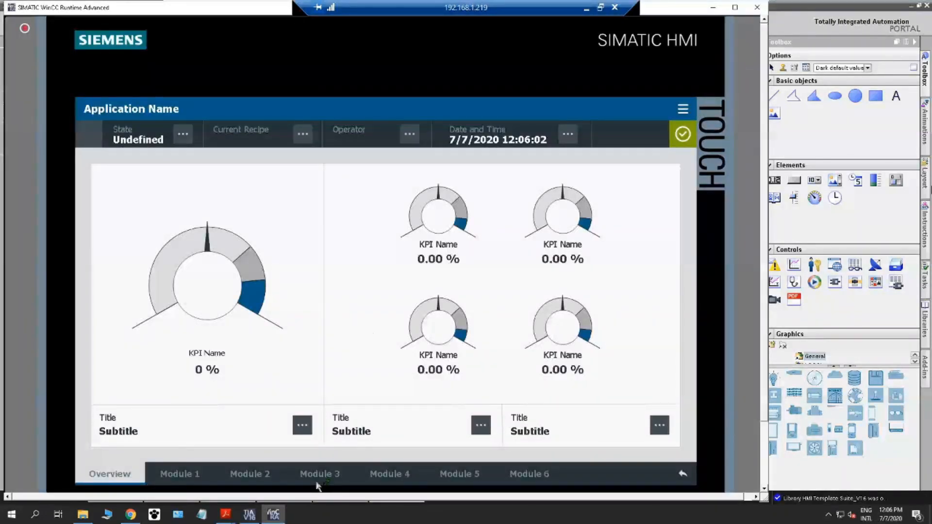
Test the Module 3 to Module 5 navigation buttons and the Operating Mode and Recipe pop-ups in the simulation.
{"action": "left_click", "coordinate": [317, 483]}
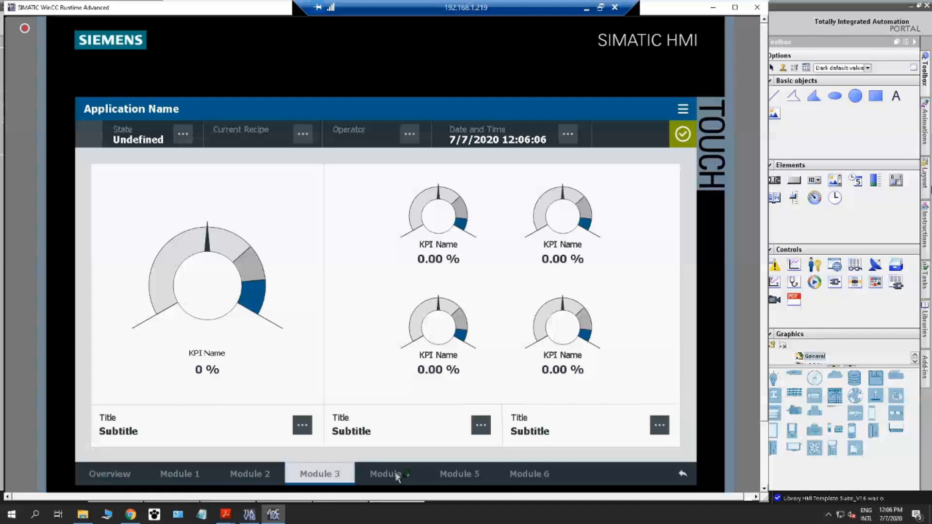
{"action": "left_click", "coordinate": [391, 475]}
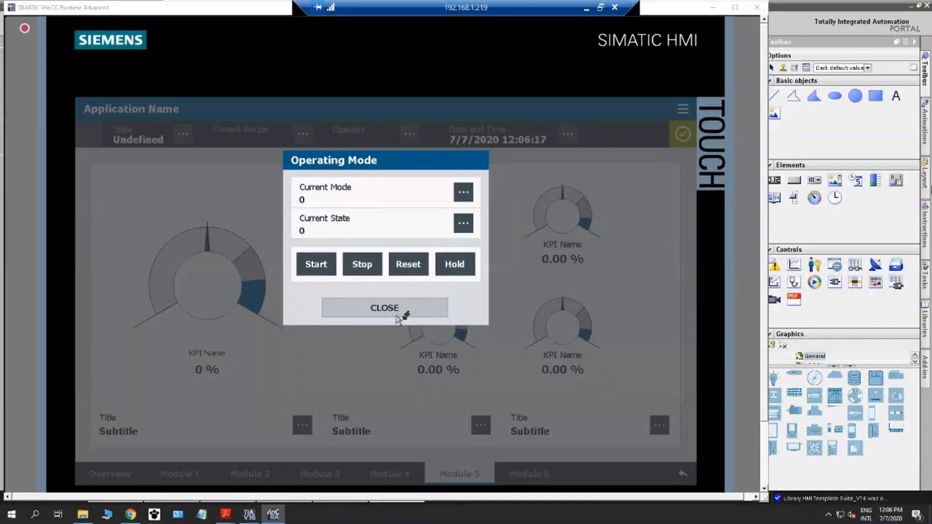
{"action": "left_click", "coordinate": [401, 315]}
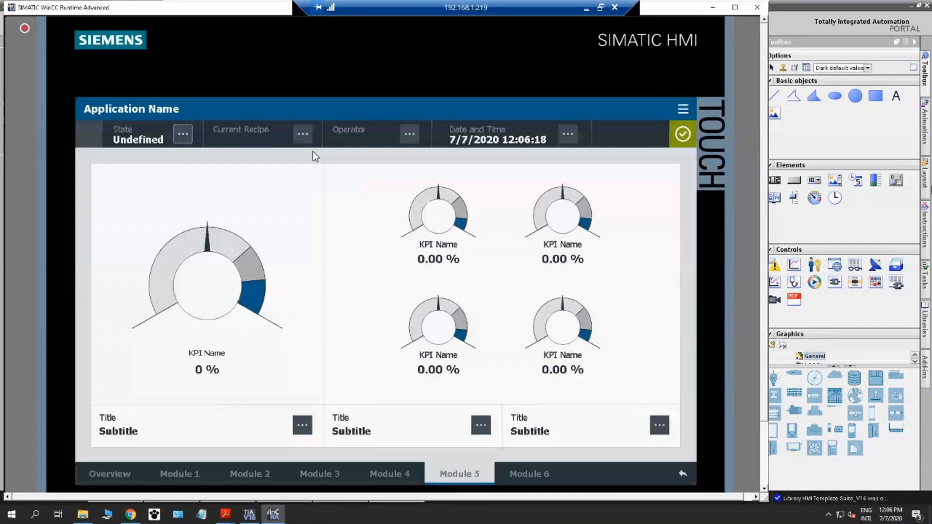
{"action": "left_click", "coordinate": [303, 135]}
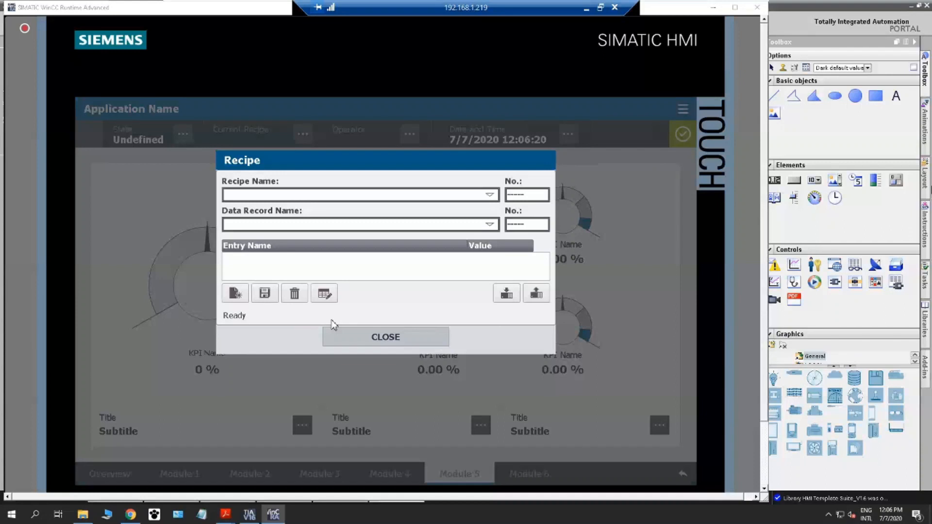
{"action": "left_click", "coordinate": [334, 333]}
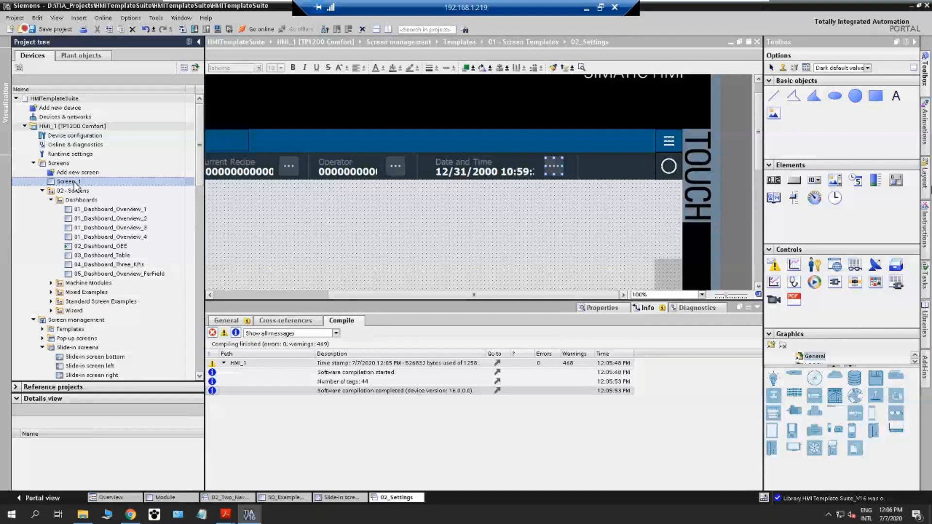
Set the toolbox default values to Use device style/design and check HMI_1's general runtime settings.
{"action": "left_click", "coordinate": [845, 67]}
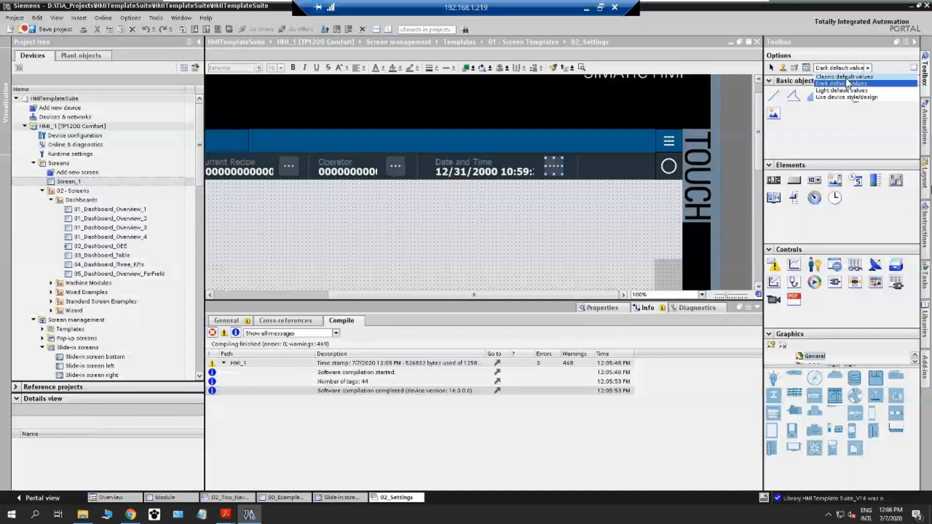
{"action": "left_click", "coordinate": [847, 96]}
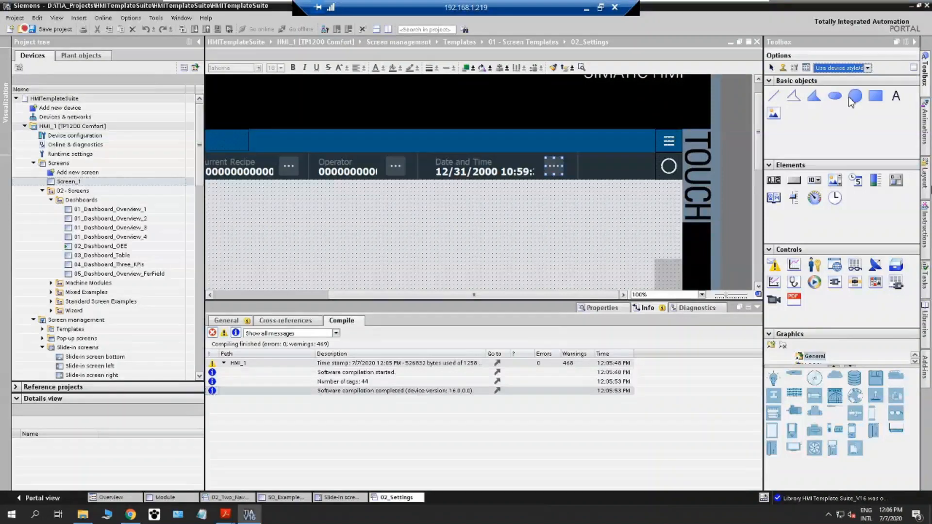
{"action": "double_click", "coordinate": [70, 155]}
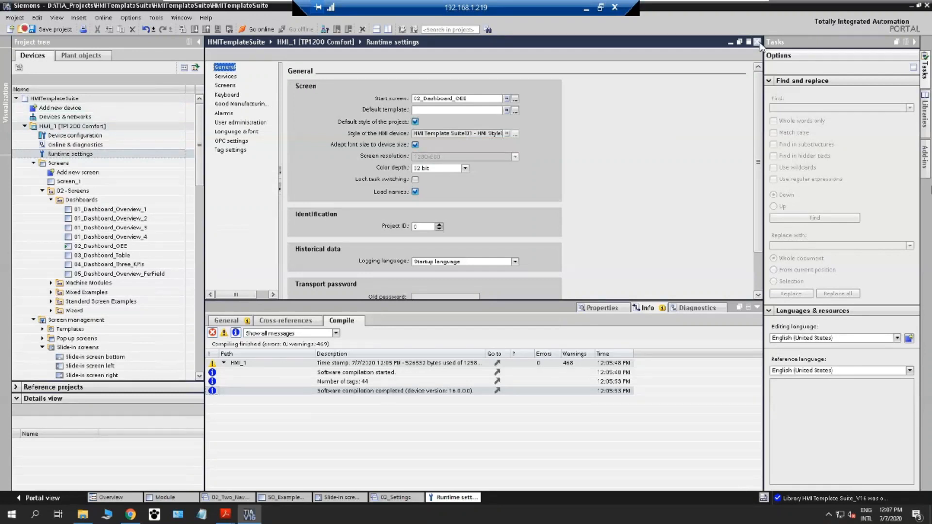
{"action": "left_click", "coordinate": [756, 42]}
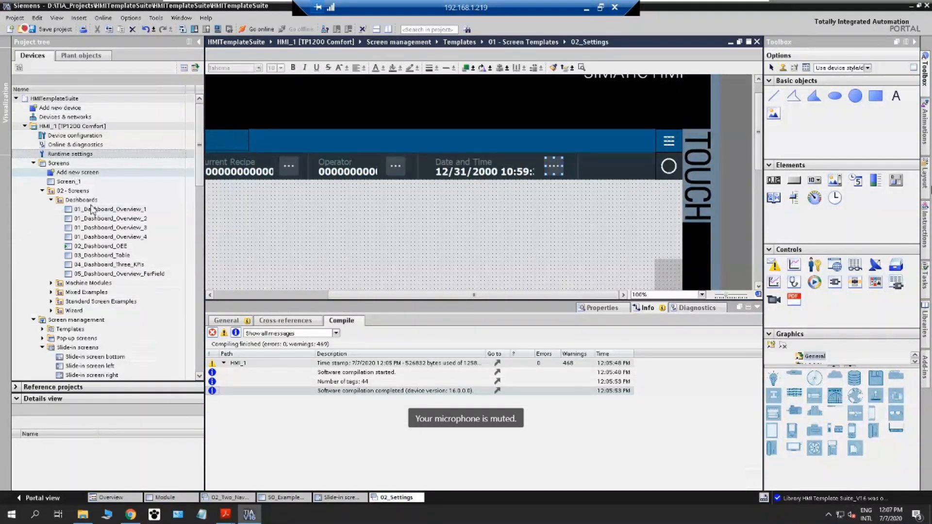
Apply the 02_Two_Nav_Levels template to Screen_1 and place an alarm view on the screen.
{"action": "double_click", "coordinate": [70, 182]}
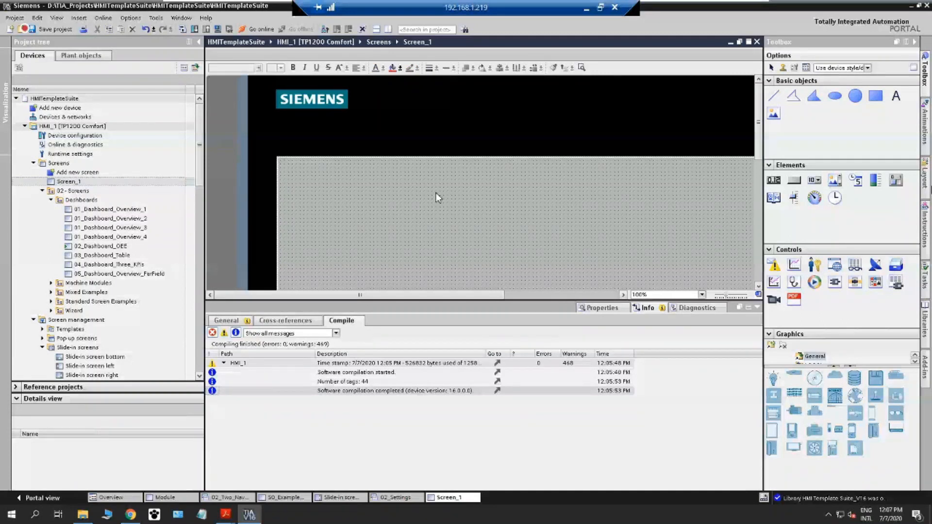
{"action": "scroll", "coordinate": [436, 194], "scroll_direction": "down", "scroll_amount": 3}
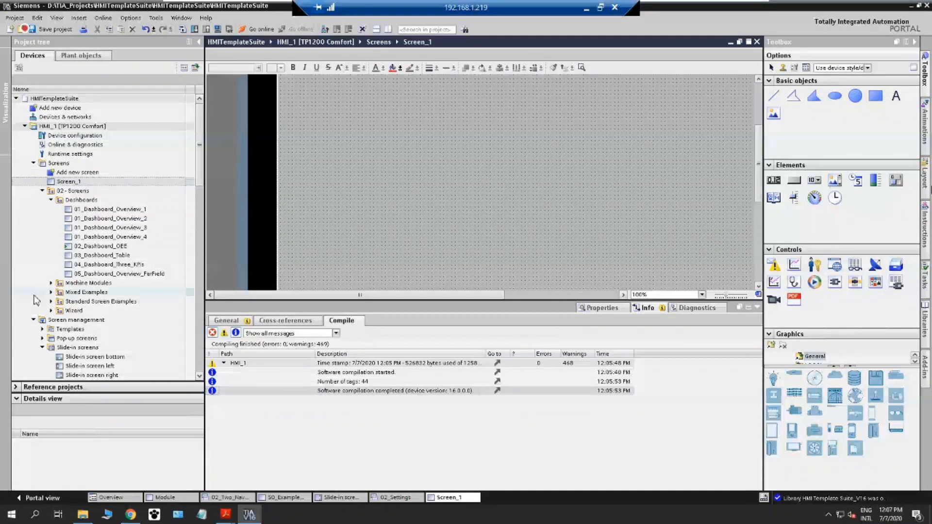
{"action": "left_click", "coordinate": [42, 329]}
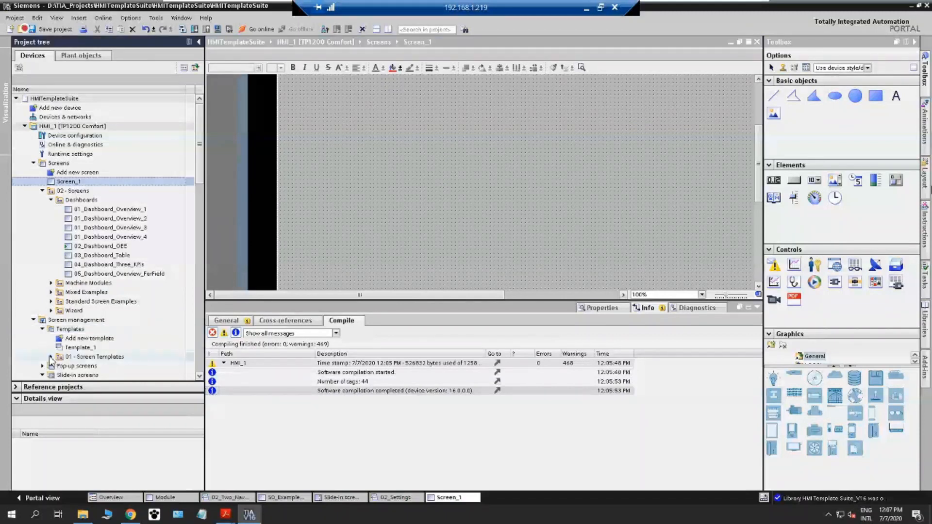
{"action": "scroll", "coordinate": [68, 320], "scroll_direction": "down", "scroll_amount": 1}
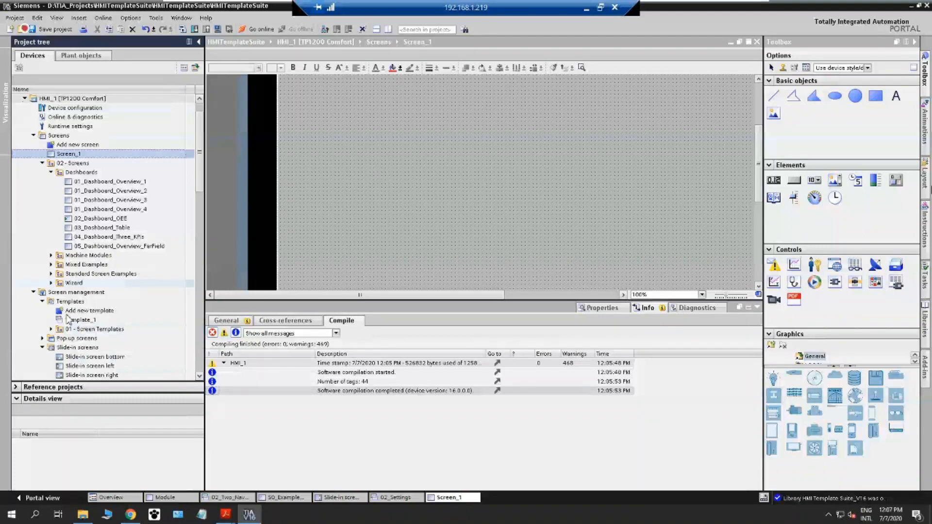
{"action": "left_click_drag", "start_coordinate": [101, 329], "coordinate": [452, 185]}
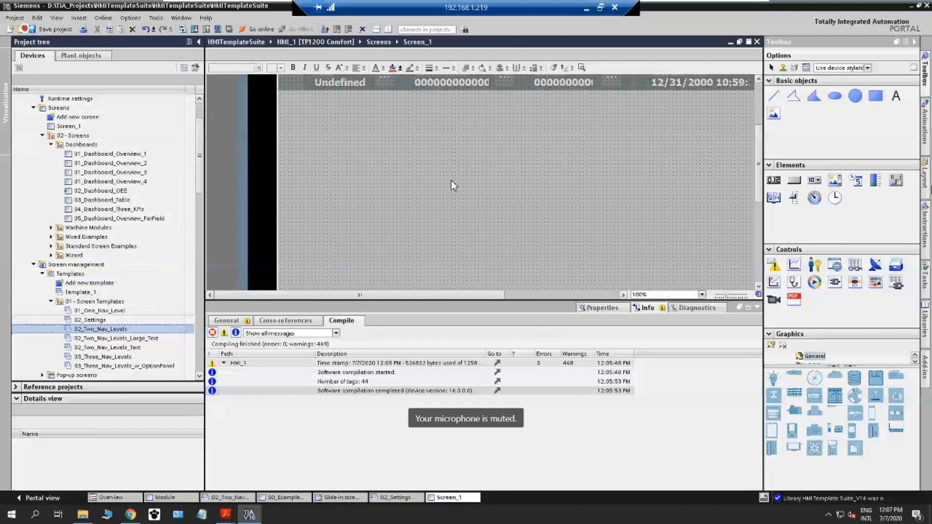
{"action": "left_click", "coordinate": [452, 185]}
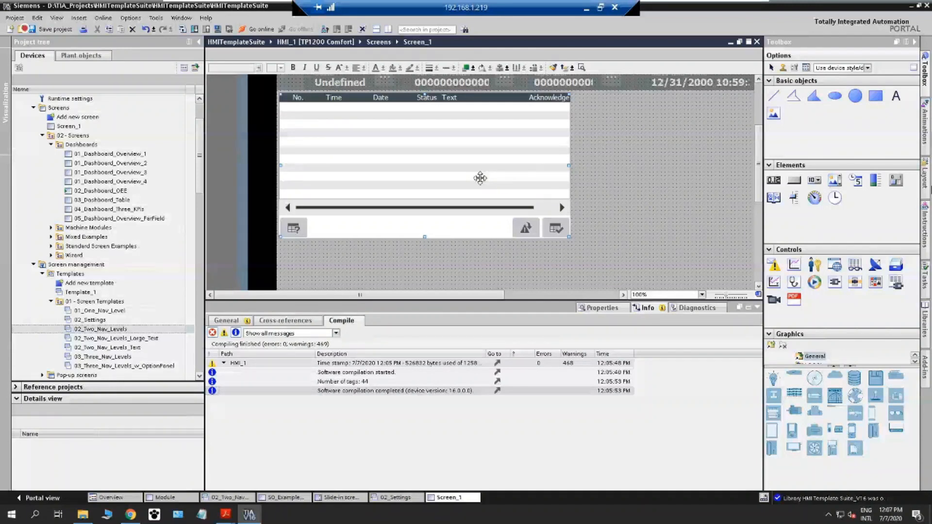
{"action": "double_click", "coordinate": [480, 178]}
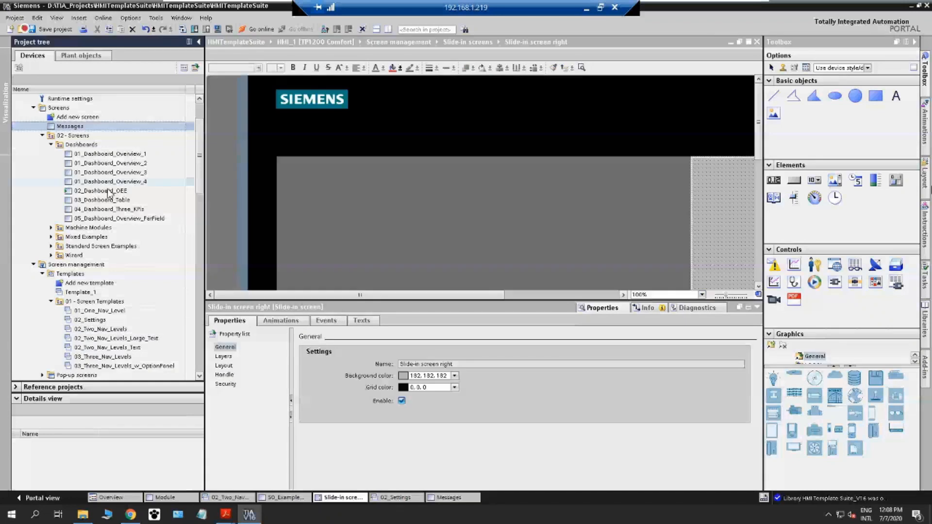
Rename the 02_Dashboard_OEE screen as Overview.
{"action": "left_click", "coordinate": [108, 191]}
{"action": "key", "text": "F2"}
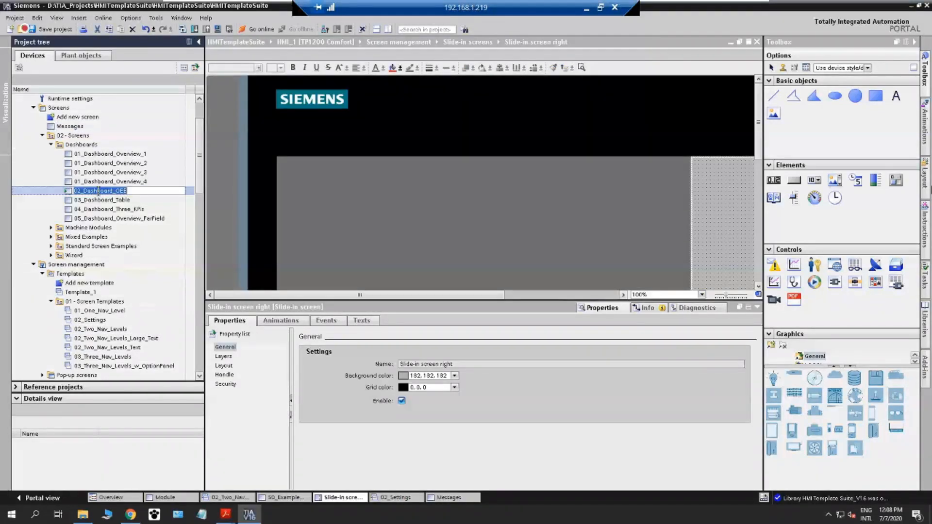
{"action": "type", "text": "Overview"}
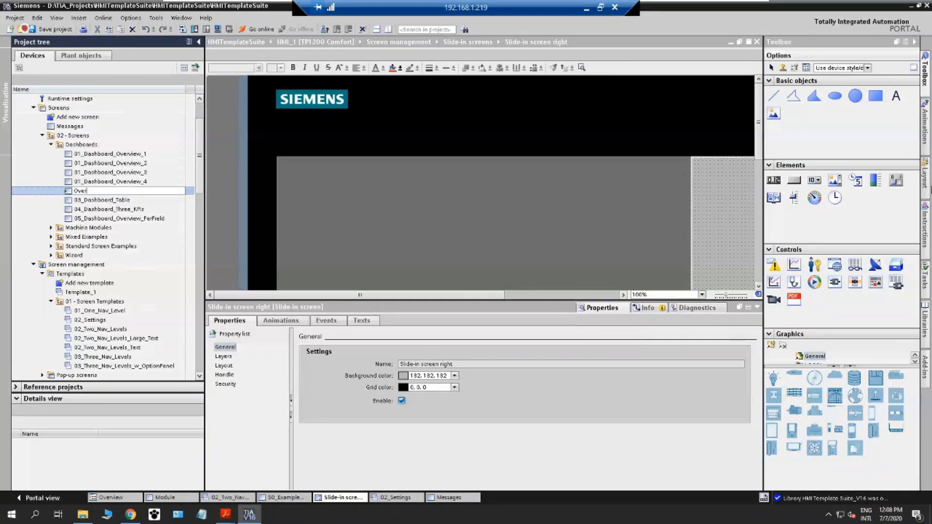
{"action": "key", "text": "Return"}
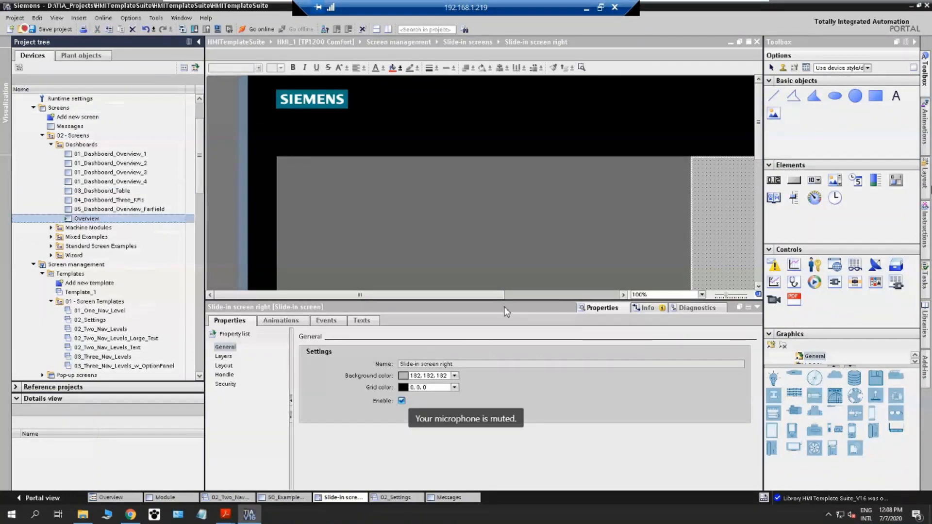
Set the background color of Slide-in screen right to dark gray 51, 51, 51.
{"action": "left_click_drag", "start_coordinate": [497, 296], "coordinate": [504, 299]}
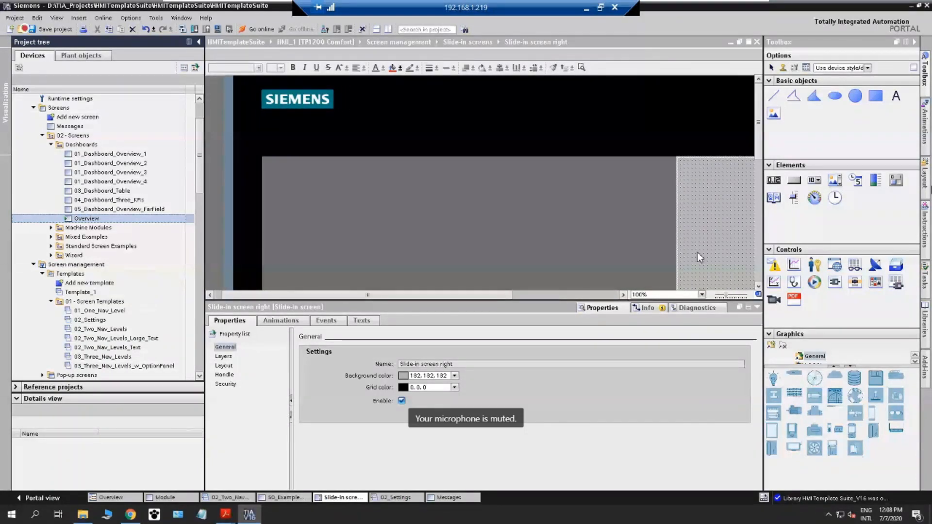
{"action": "left_click", "coordinate": [454, 376]}
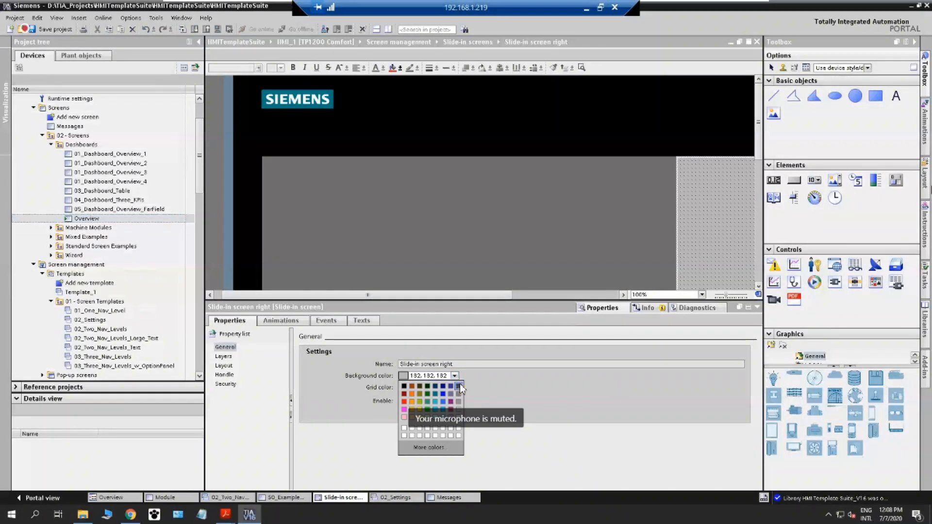
{"action": "left_click", "coordinate": [459, 384]}
Set the width of Slide-in screen right to 200.
{"action": "left_click", "coordinate": [224, 359]}
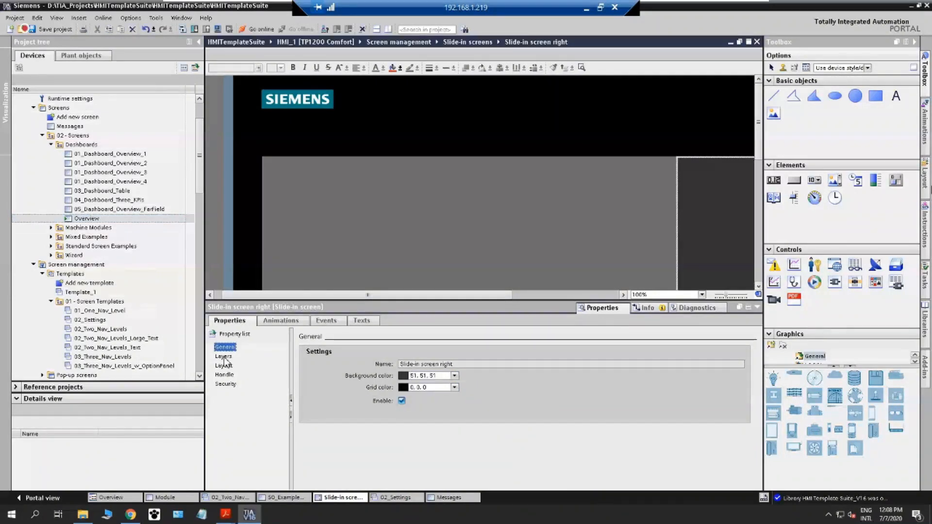
{"action": "left_click", "coordinate": [224, 357]}
{"action": "left_click", "coordinate": [224, 365]}
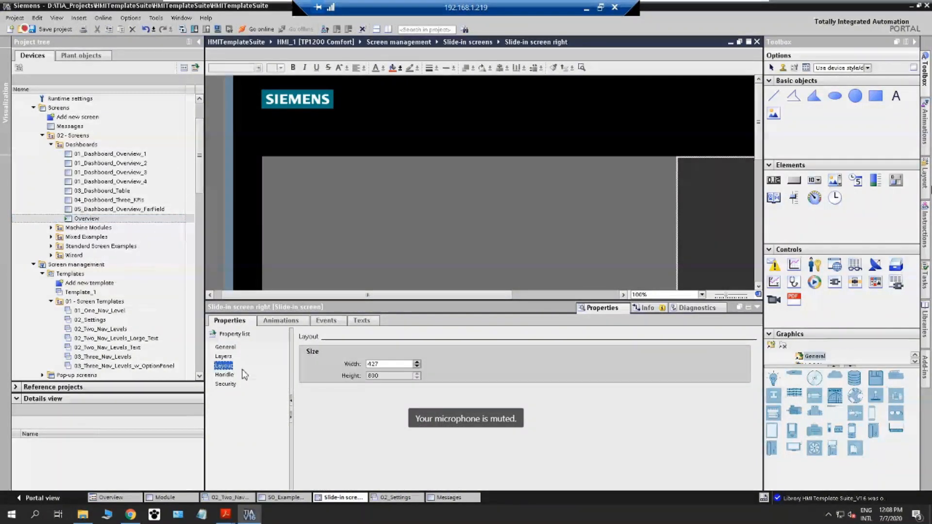
{"action": "left_click", "coordinate": [383, 364]}
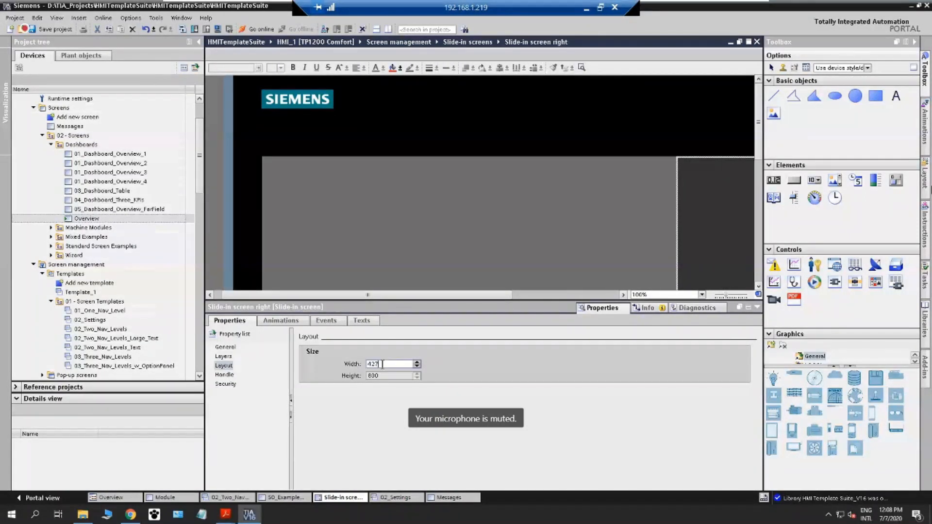
{"action": "key", "text": "BackSpace"}
{"action": "key", "text": "BackSpace"}
{"action": "key", "text": "BackSpace"}
{"action": "type", "text": "200"}
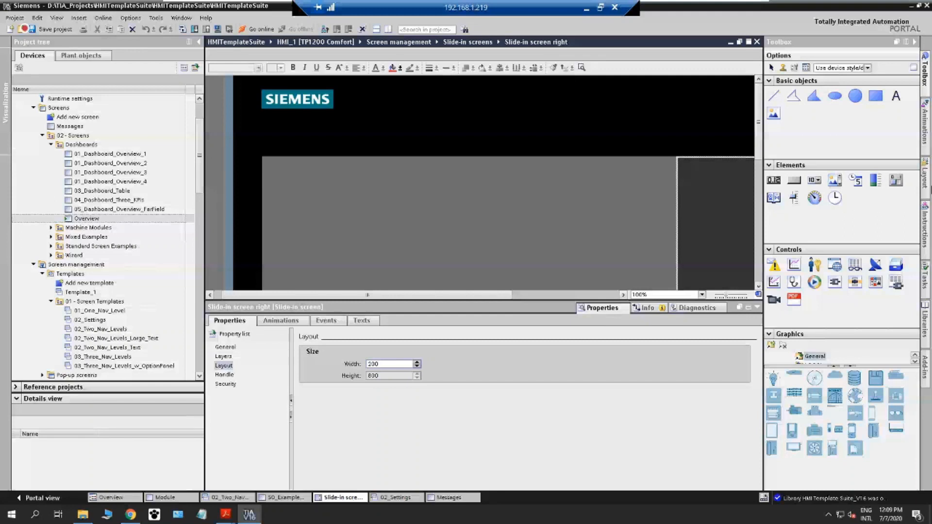
Add Overview and Messages screen buttons to Slide-in screen right and give both the same width and height.
{"action": "left_click", "coordinate": [701, 295]}
{"action": "left_click", "coordinate": [660, 333]}
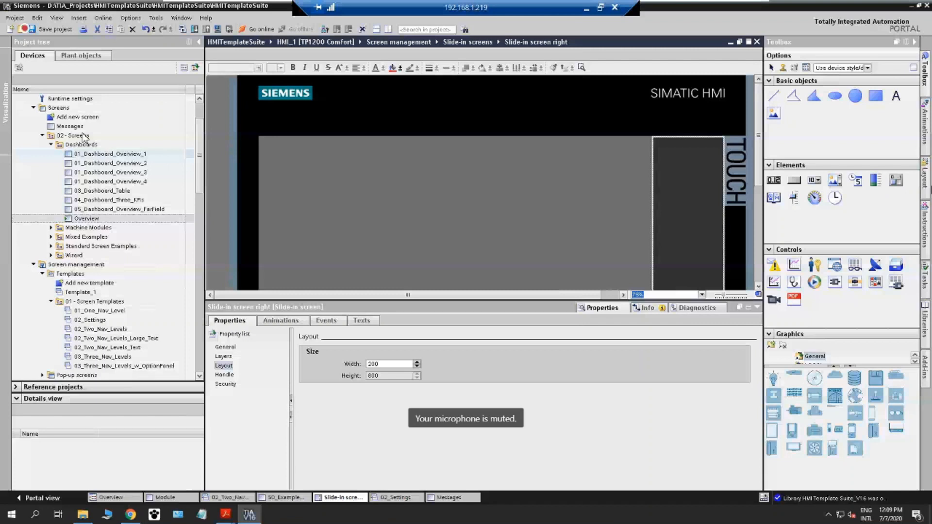
{"action": "left_click_drag", "start_coordinate": [70, 127], "coordinate": [689, 192]}
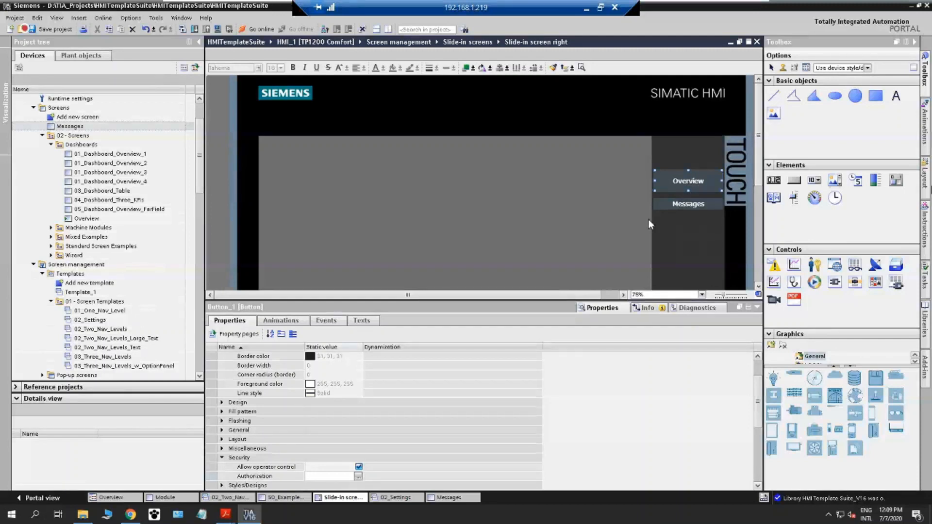
{"action": "left_click", "coordinate": [688, 204], "text": "ctrl"}
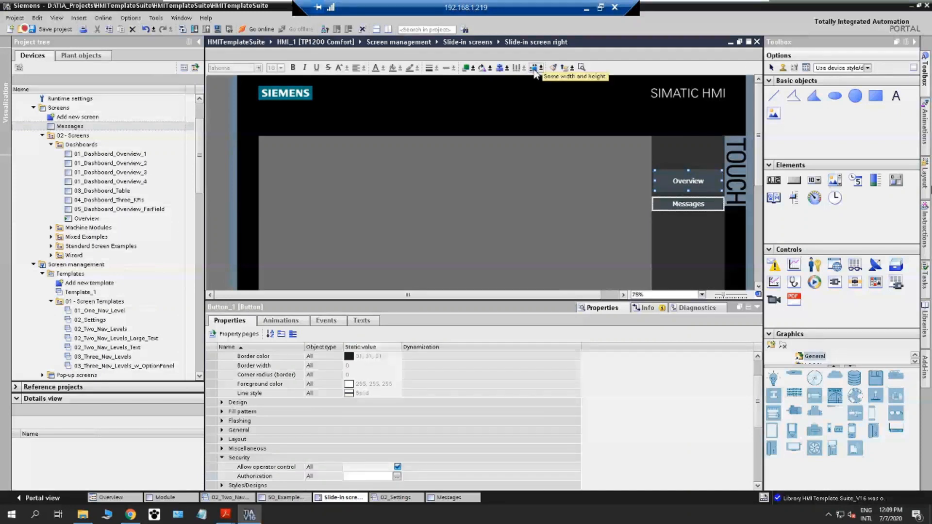
{"action": "left_click", "coordinate": [534, 70]}
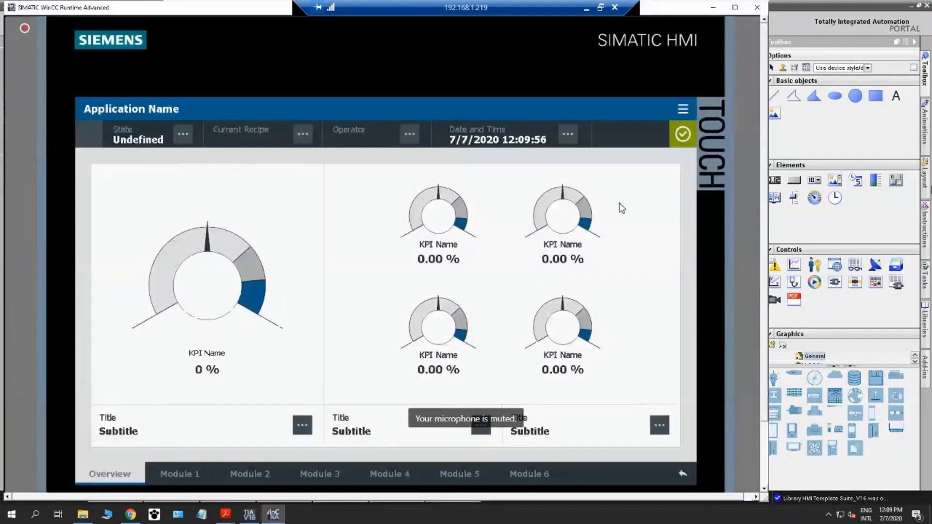
Test the slide-in menu's Messages and Overview navigation in the runtime simulation, and close the simulation.
{"action": "left_click", "coordinate": [682, 109]}
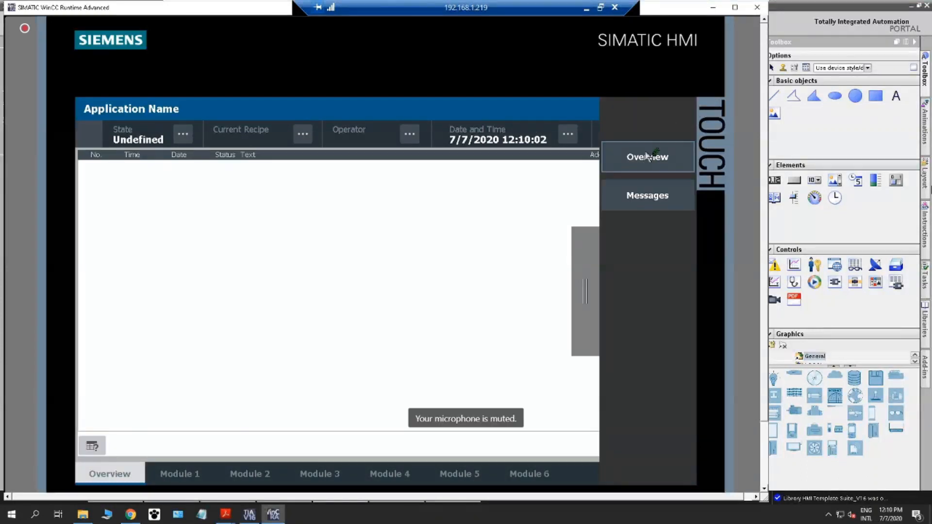
{"action": "left_click", "coordinate": [649, 157]}
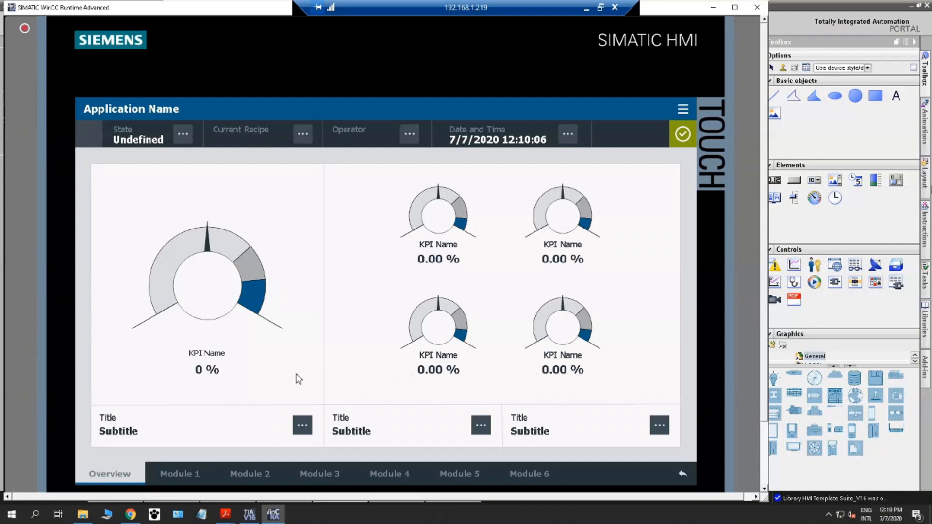
{"action": "left_click", "coordinate": [760, 7]}
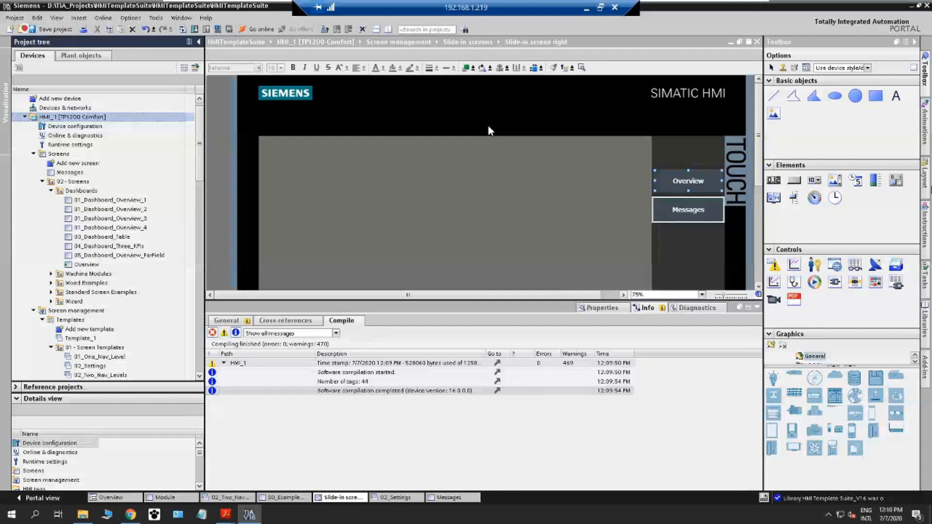
Collapse HMI_1 in the project tree, save the project and launch the SIMATIC HMI Template Suite Wizard.
{"action": "left_click", "coordinate": [25, 117]}
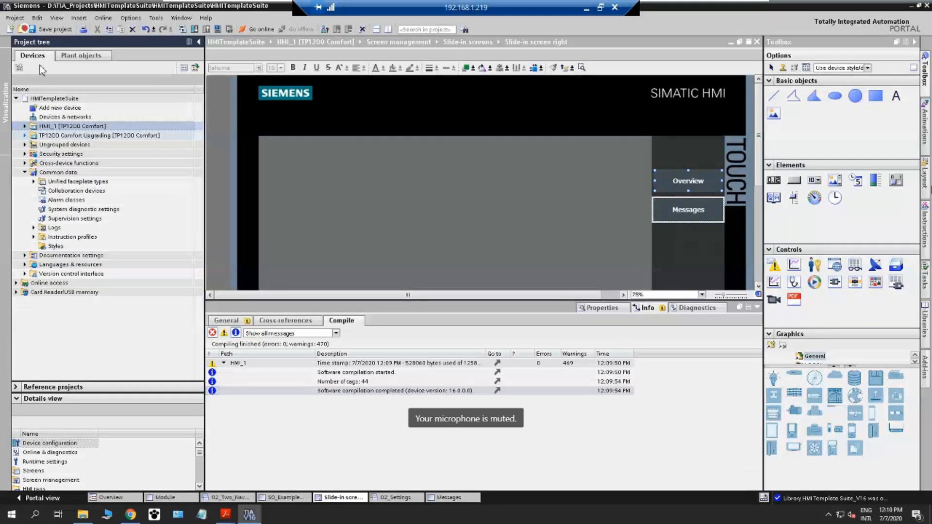
{"action": "left_click", "coordinate": [55, 27]}
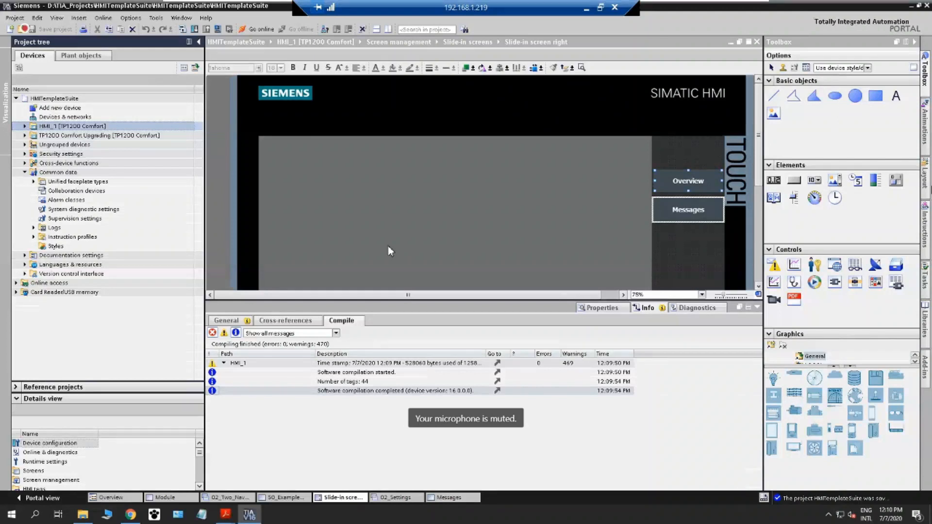
{"action": "left_click", "coordinate": [8, 519]}
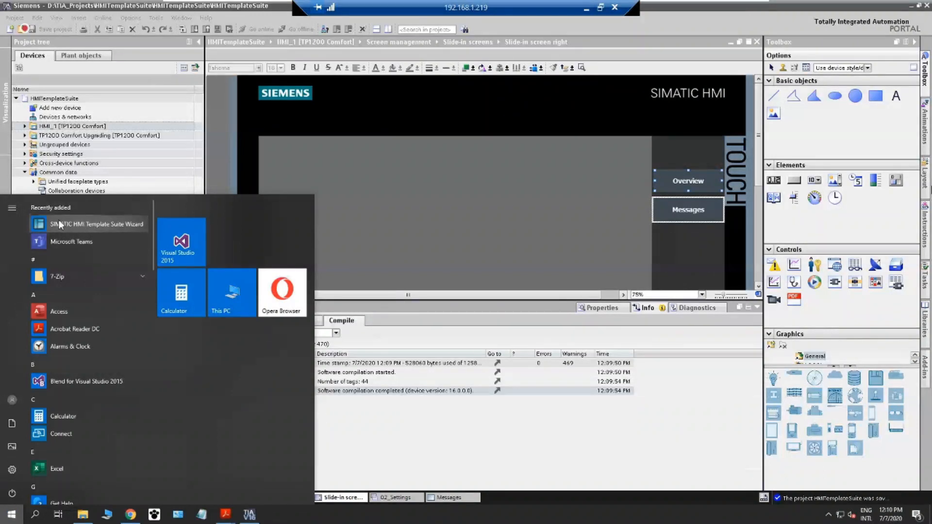
{"action": "left_click", "coordinate": [81, 223]}
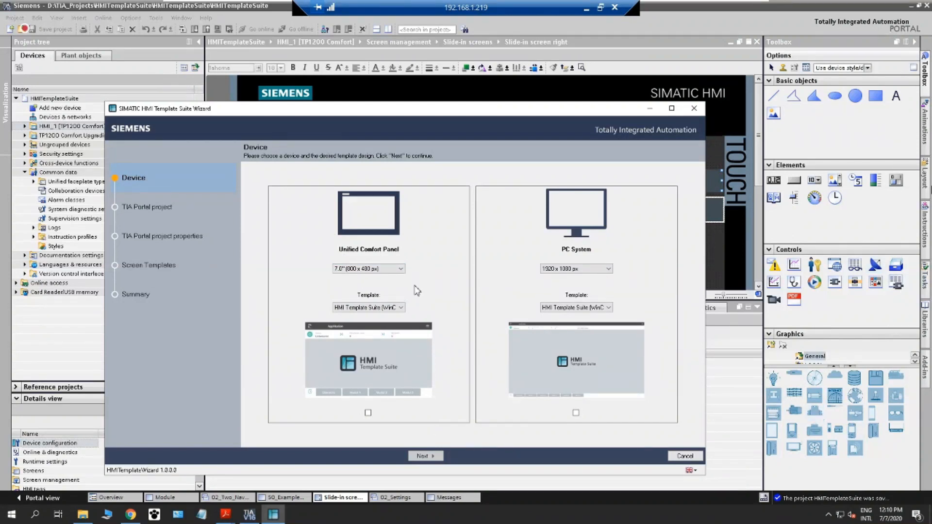
Choose the Unified Comfort Panel with the 10.1" (1280 x 800 px) size as the wizard's device and continue.
{"action": "left_click", "coordinate": [342, 270]}
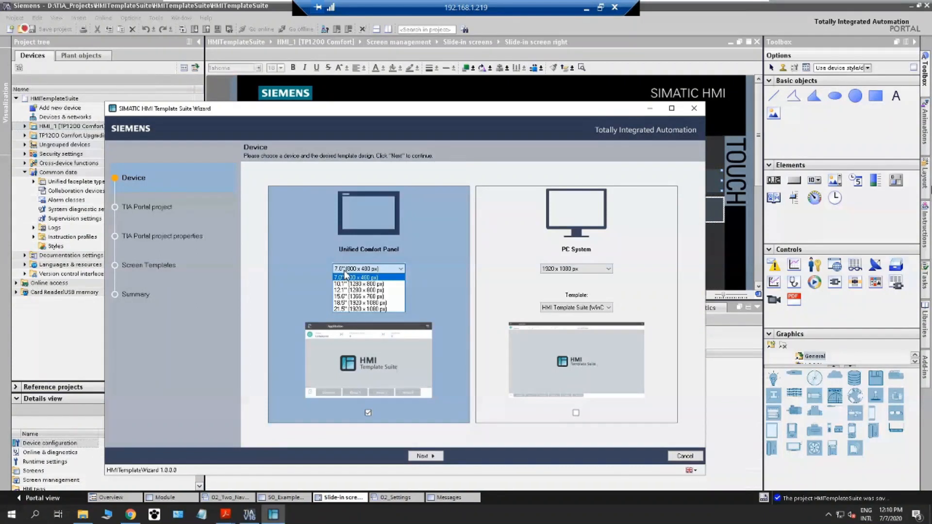
{"action": "left_click", "coordinate": [408, 255]}
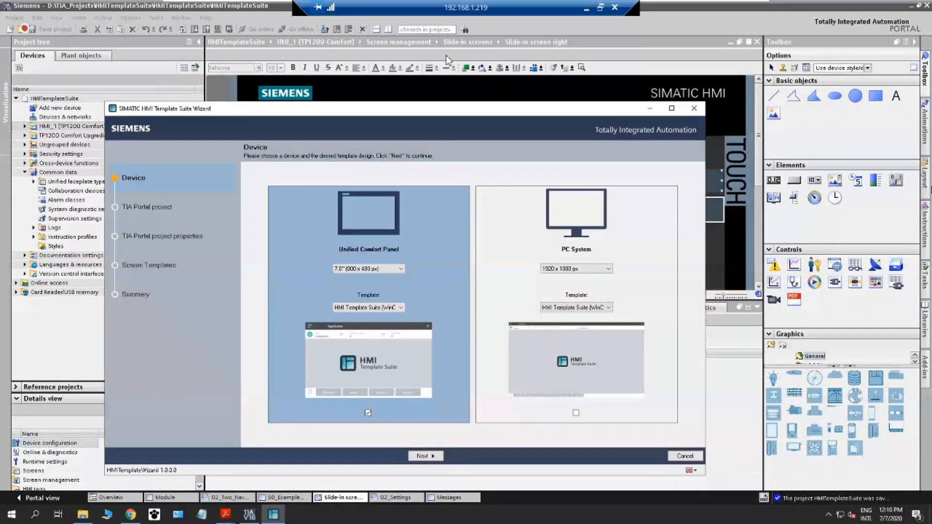
{"action": "left_click_drag", "start_coordinate": [419, 113], "coordinate": [513, 81]}
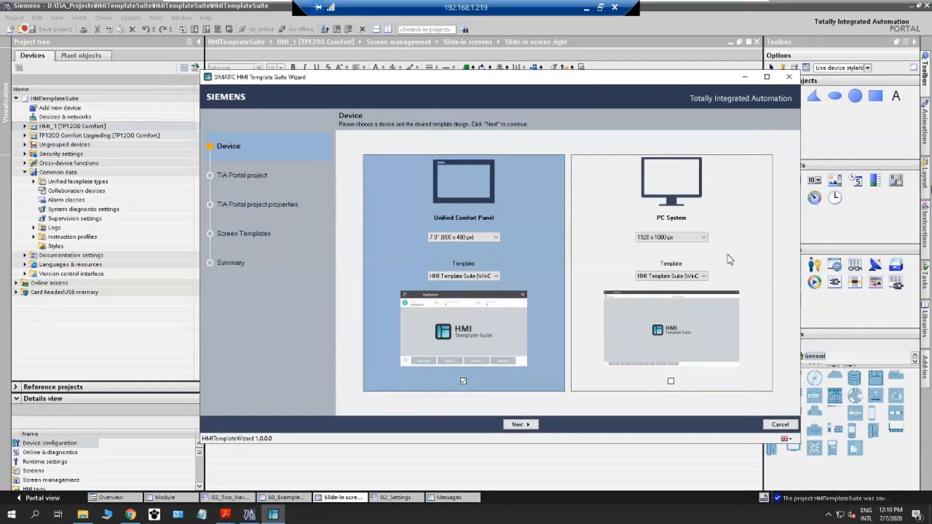
{"action": "left_click", "coordinate": [623, 175]}
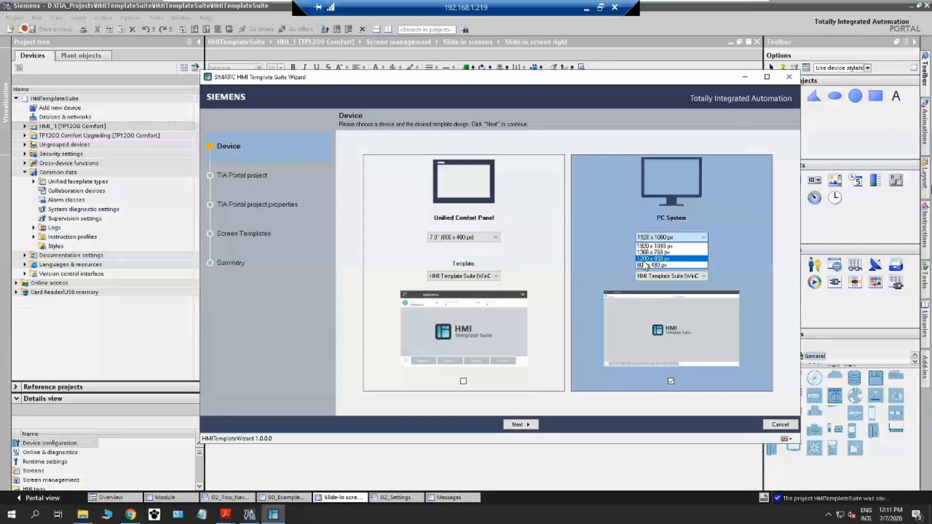
{"action": "left_click", "coordinate": [447, 236]}
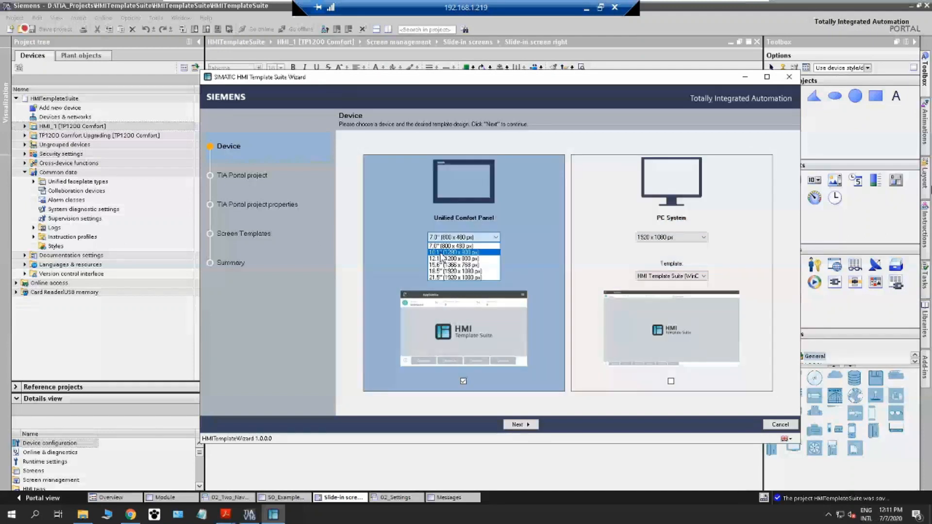
{"action": "left_click", "coordinate": [440, 252]}
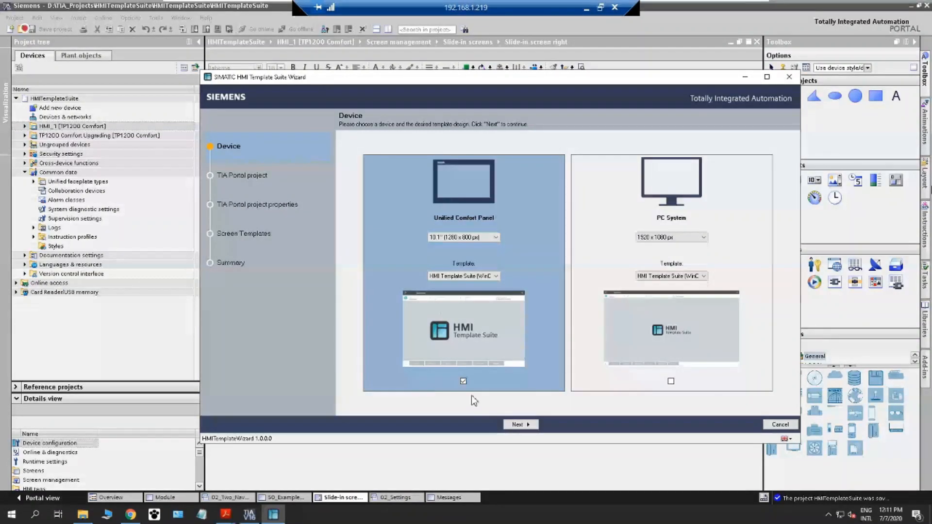
{"action": "left_click", "coordinate": [518, 425]}
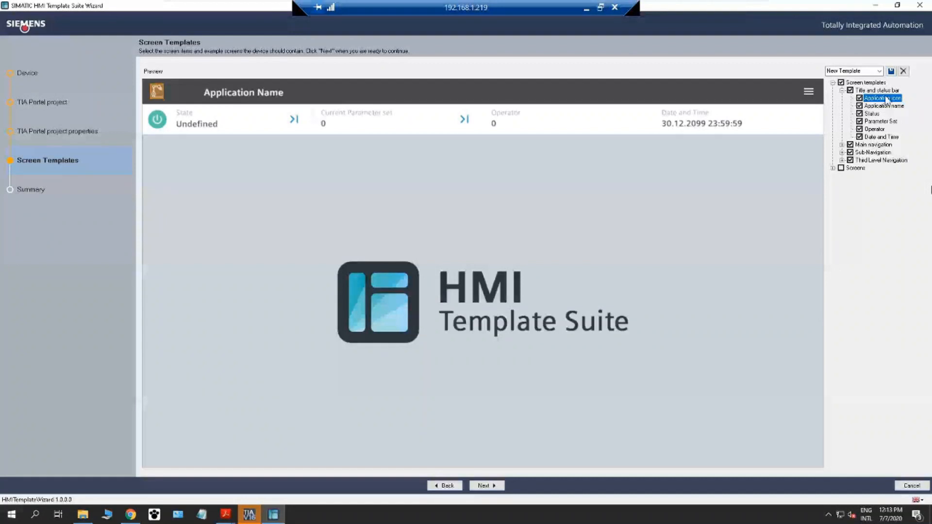
Examine the title and status bar items in the template preview, and try excluding and re-including Parameter Set.
{"action": "left_click", "coordinate": [878, 106]}
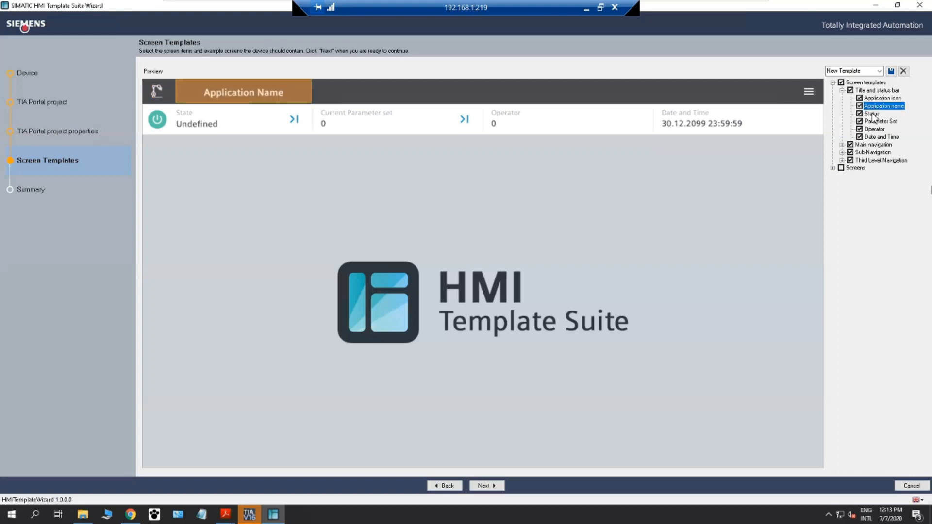
{"action": "left_click", "coordinate": [872, 115]}
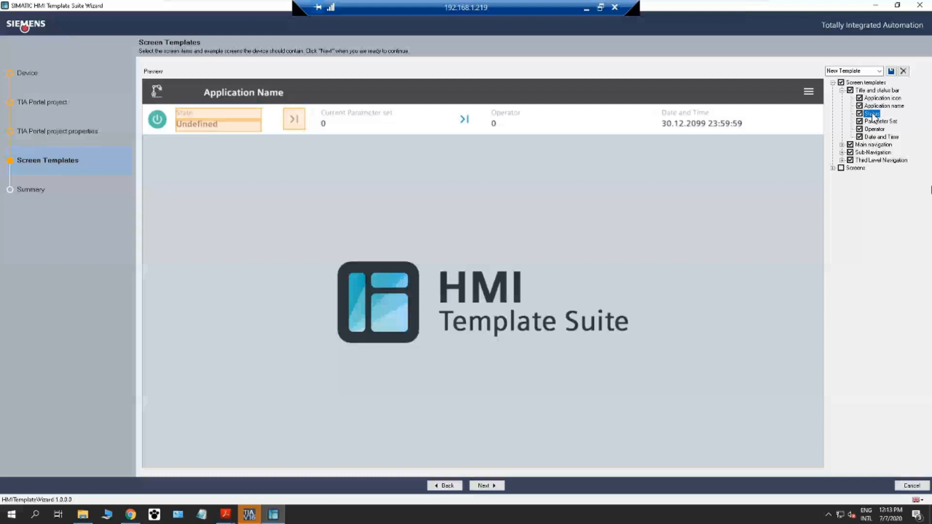
{"action": "left_click", "coordinate": [874, 123]}
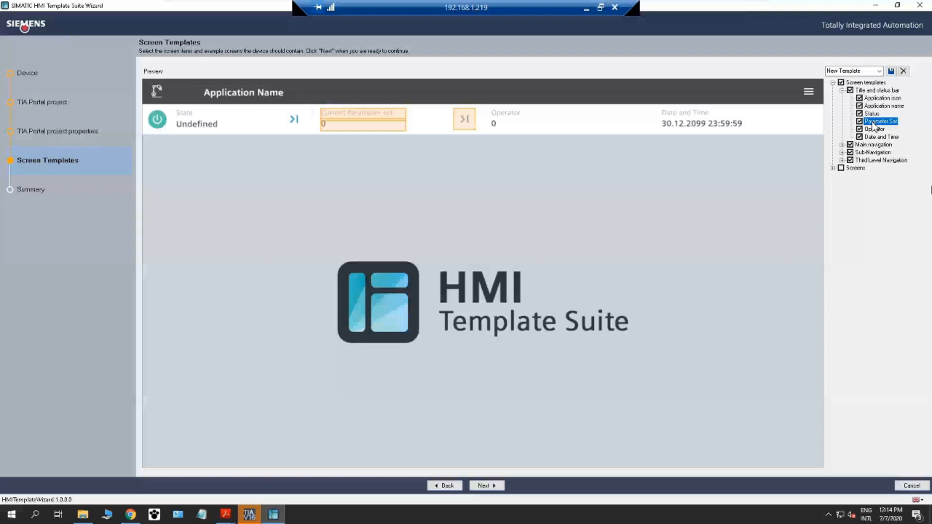
{"action": "left_click", "coordinate": [869, 91]}
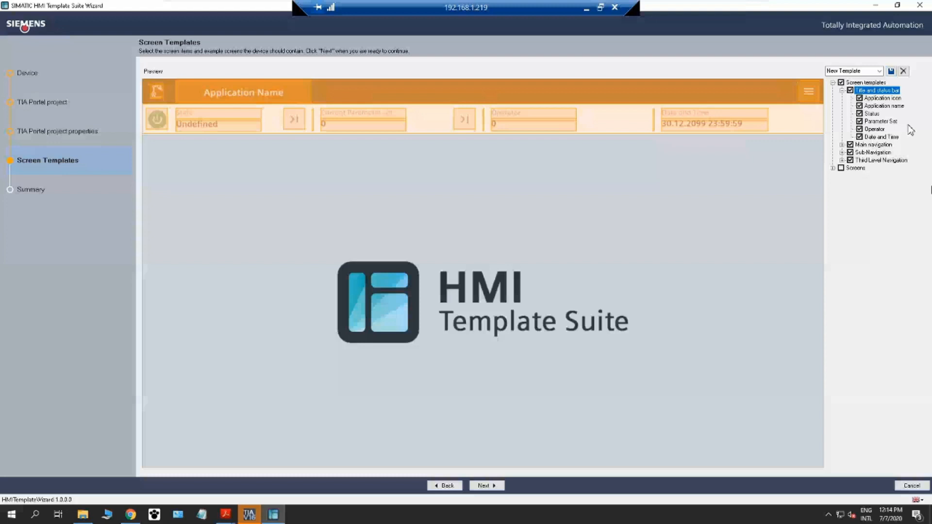
{"action": "left_click", "coordinate": [858, 122]}
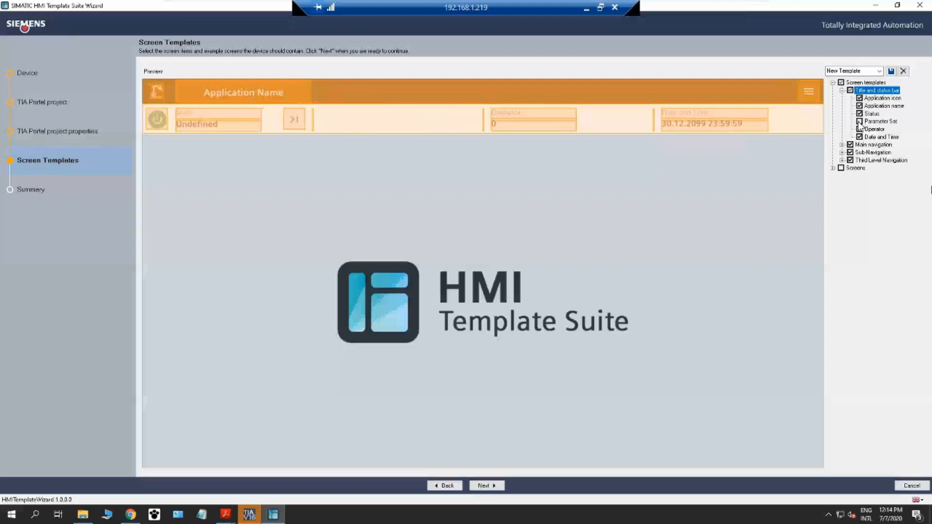
{"action": "left_click", "coordinate": [859, 122]}
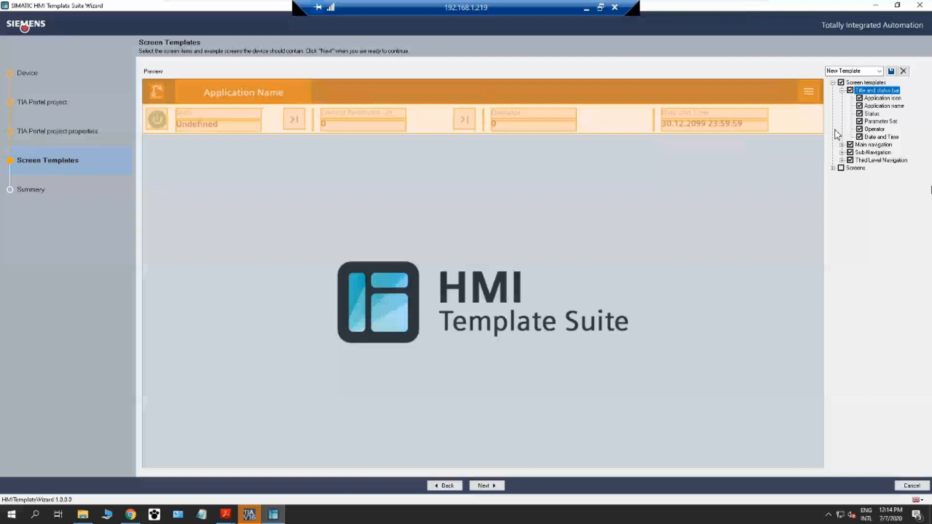
Preview the Main navigation and its Application, Messages and Settings items in the screen template.
{"action": "left_click", "coordinate": [874, 145]}
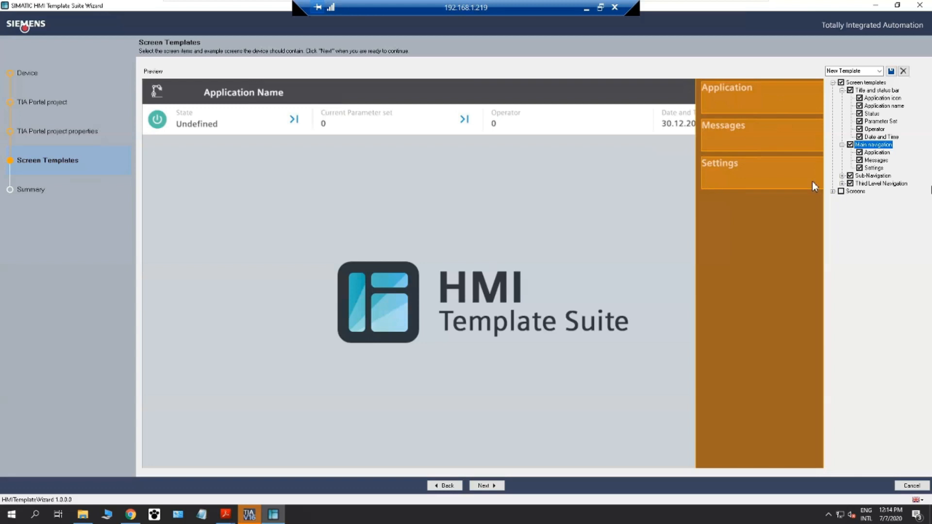
{"action": "left_click", "coordinate": [877, 153]}
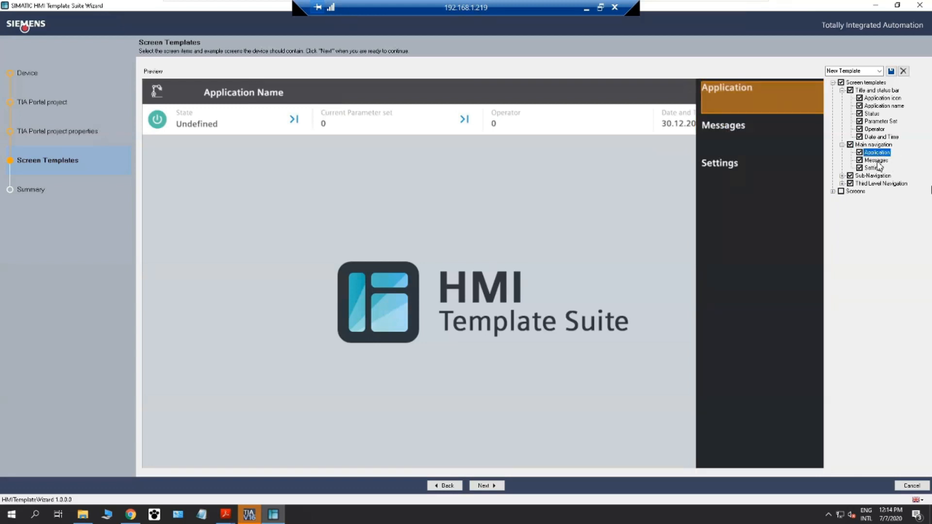
{"action": "left_click", "coordinate": [876, 160]}
{"action": "left_click", "coordinate": [874, 168]}
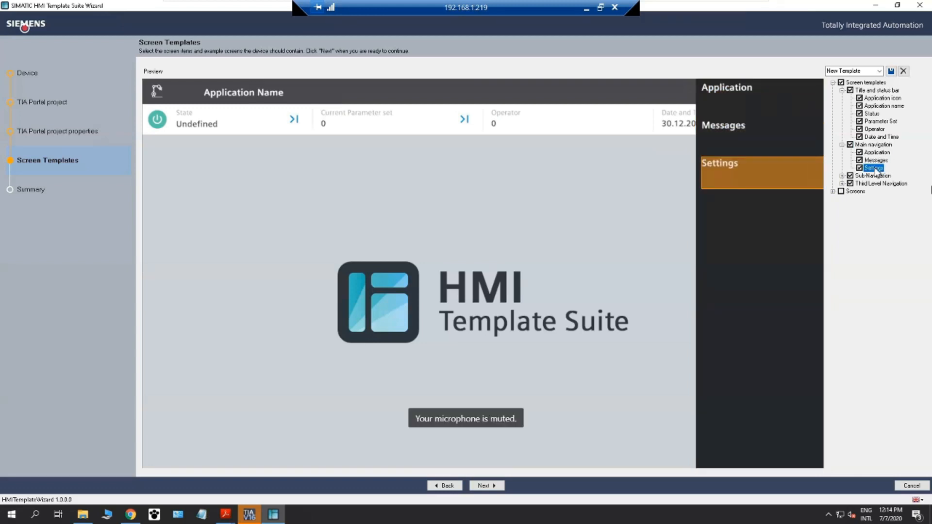
Expand and select Sub-Navigation, and reduce the wizard from full screen to a smaller window to view its preview.
{"action": "left_click", "coordinate": [842, 176]}
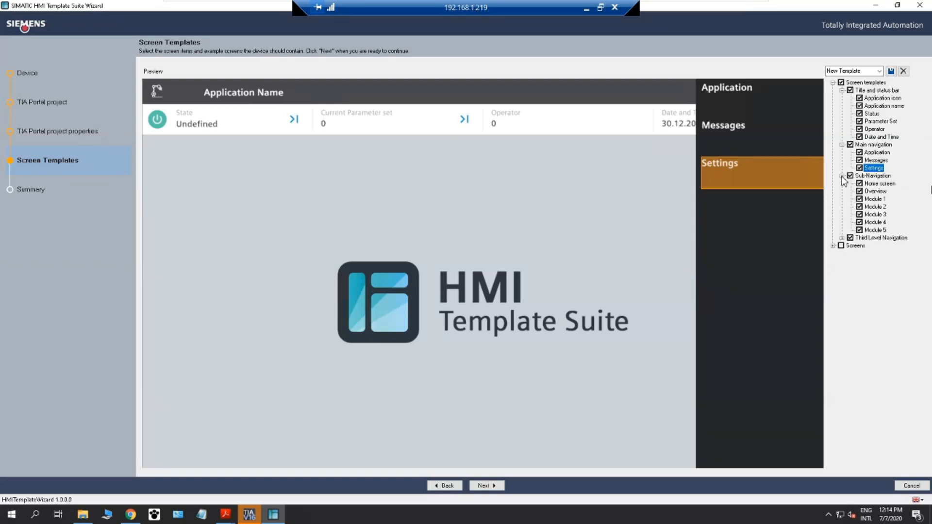
{"action": "left_click", "coordinate": [879, 177]}
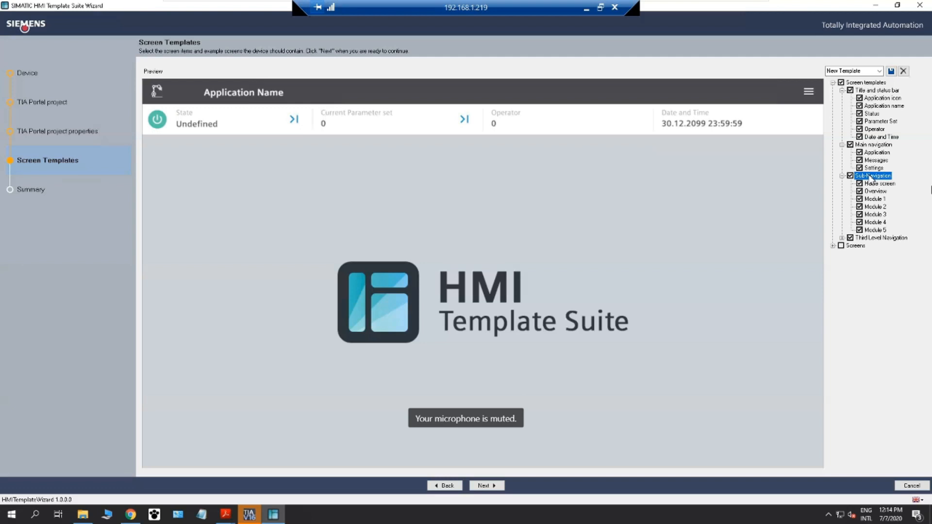
{"action": "left_click", "coordinate": [872, 184]}
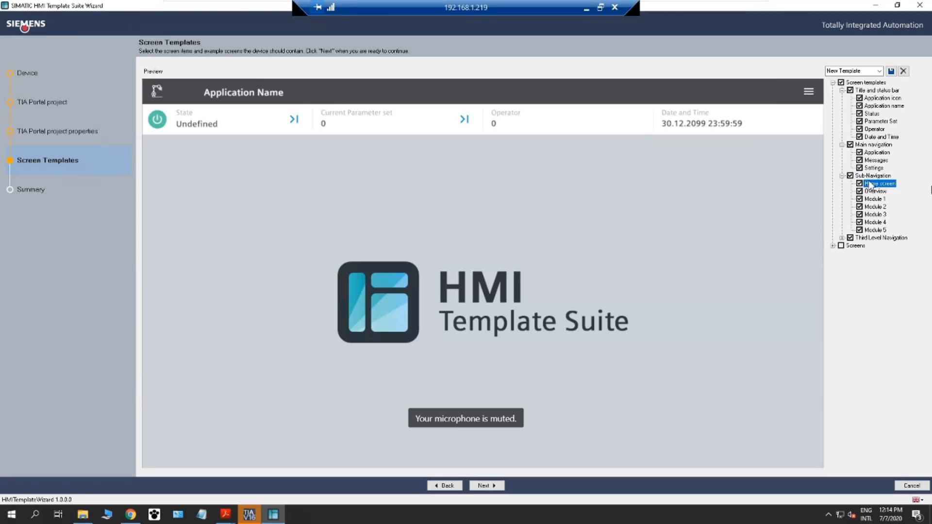
{"action": "left_click", "coordinate": [869, 177]}
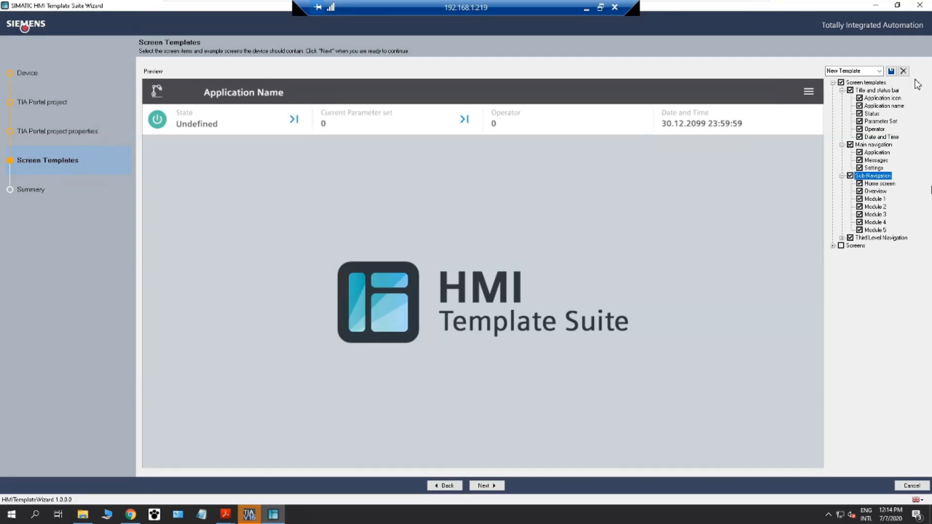
{"action": "left_click", "coordinate": [899, 5]}
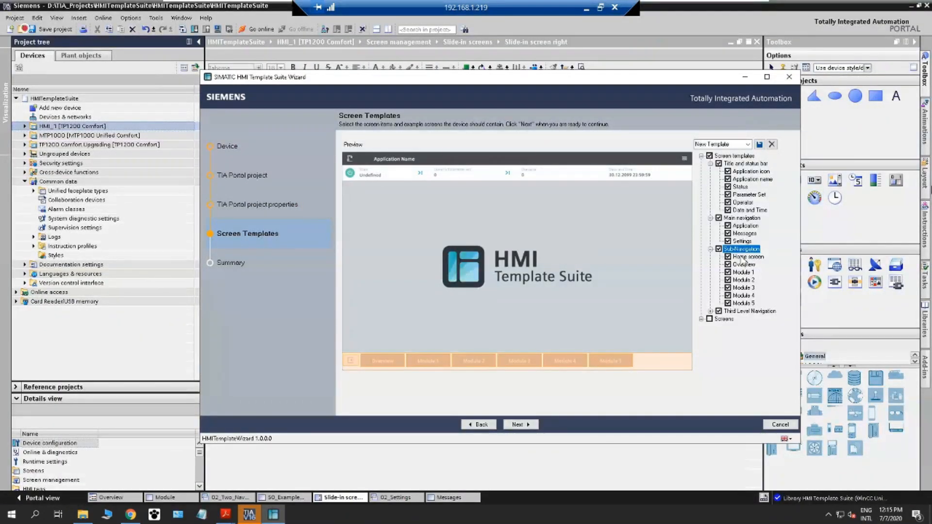
Preview the individual Sub-Navigation items: Home screen, Overview and Module 1 through Module 5.
{"action": "left_click", "coordinate": [742, 257]}
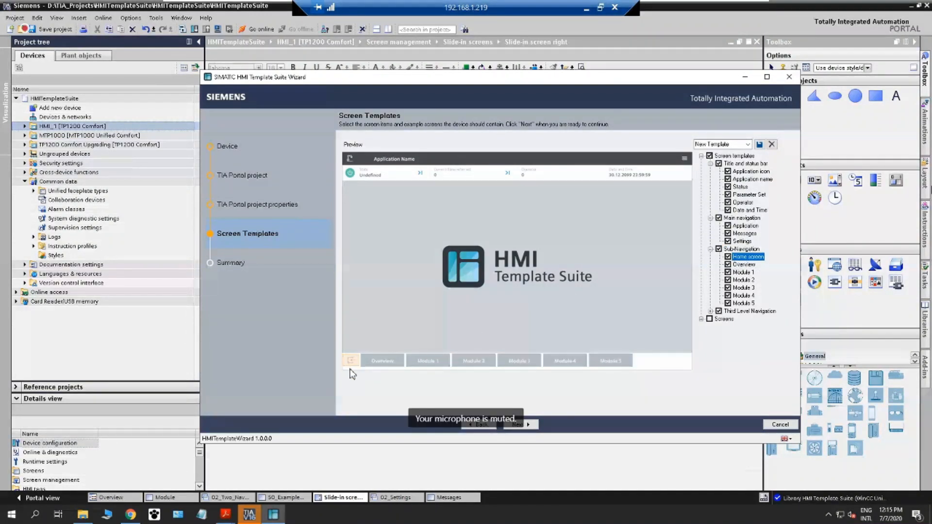
{"action": "left_click", "coordinate": [750, 266]}
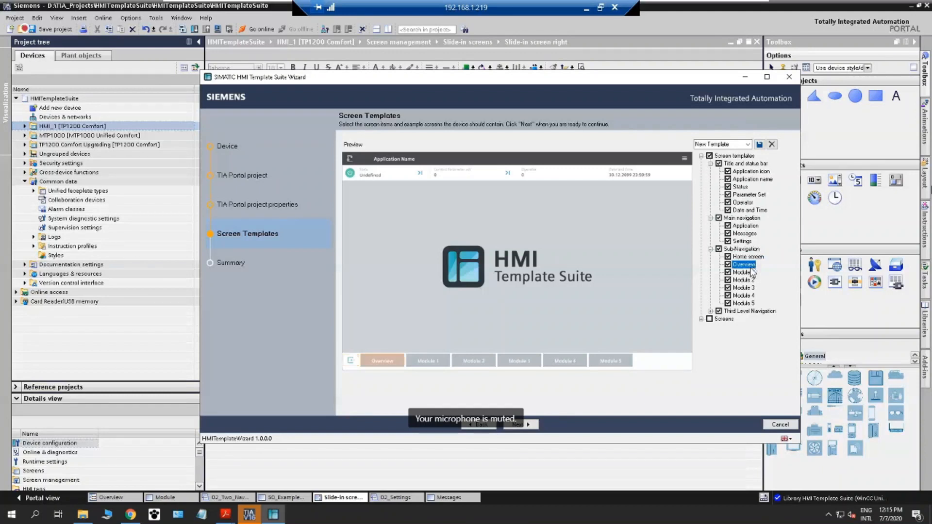
{"action": "left_click", "coordinate": [744, 272]}
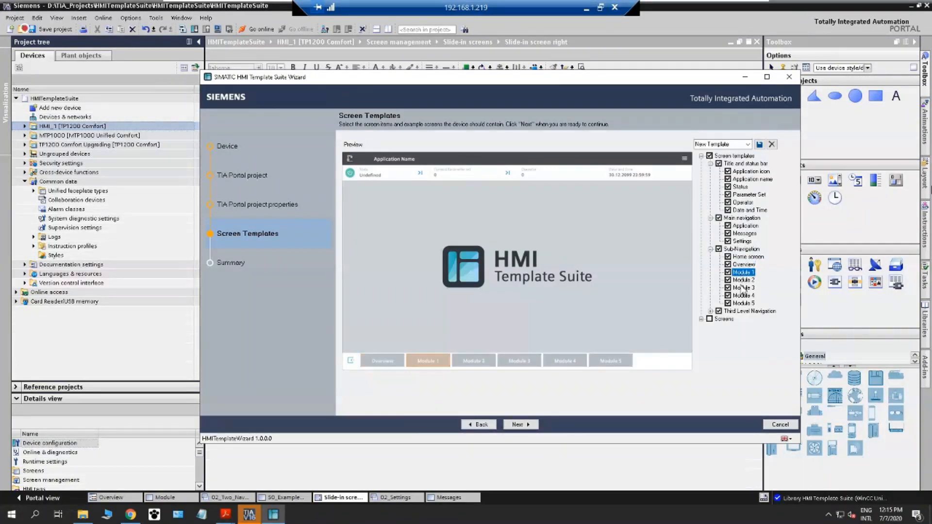
{"action": "key", "text": "Down"}
{"action": "key", "text": "Down"}
{"action": "key", "text": "Down"}
{"action": "key", "text": "Down"}
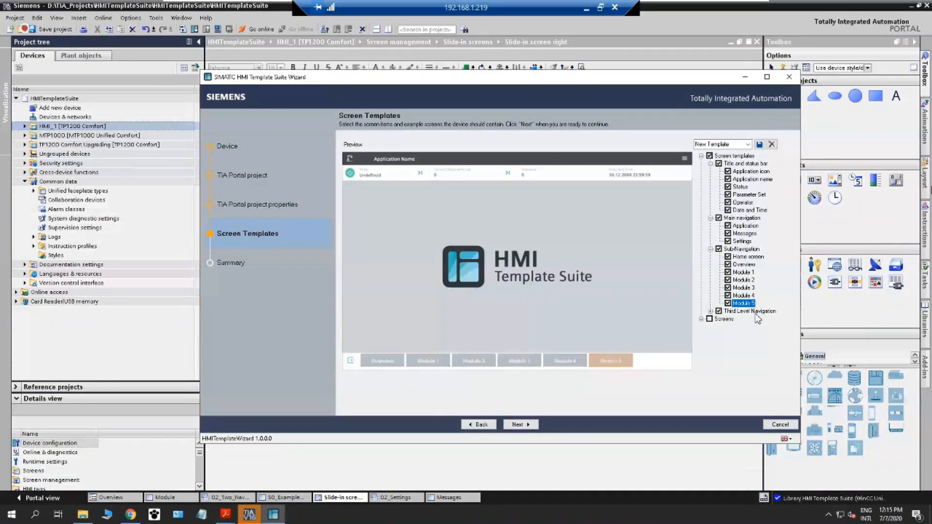
Preview the Third Level Navigation and exclude it with all six of its items from the screen templates.
{"action": "left_click", "coordinate": [711, 311]}
{"action": "left_click", "coordinate": [735, 311]}
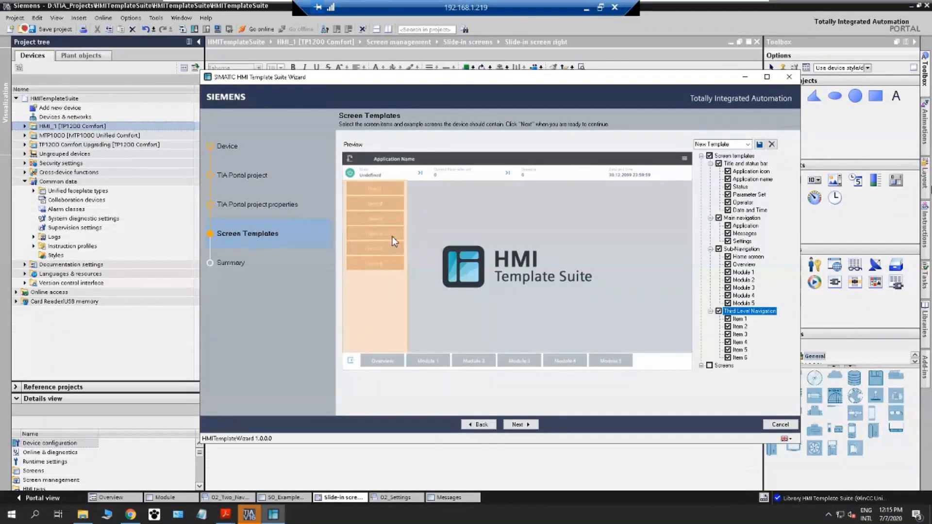
{"action": "left_click", "coordinate": [719, 312]}
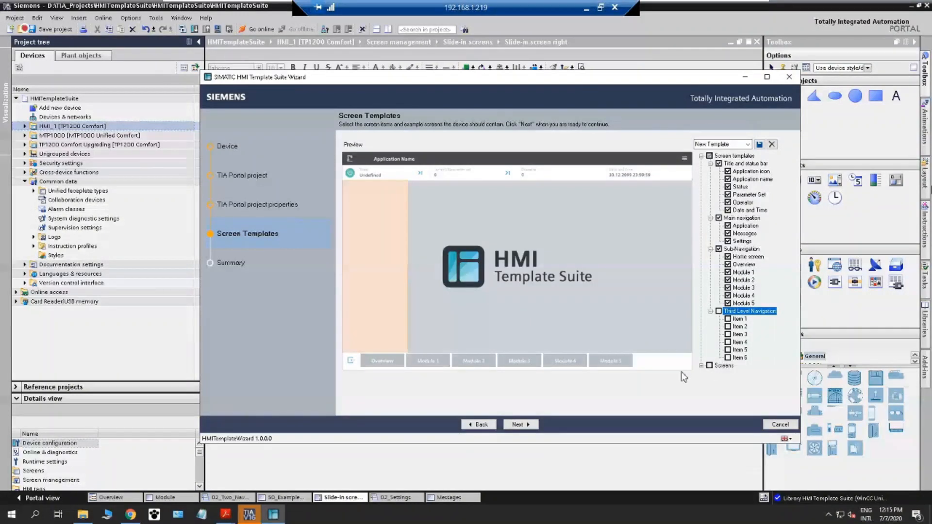
Expand the Screens group and examine the example screen previews from SCREENGROUP_Table_Layout to SCREEN_01_Dashboard_Overview_3.
{"action": "left_click", "coordinate": [701, 365]}
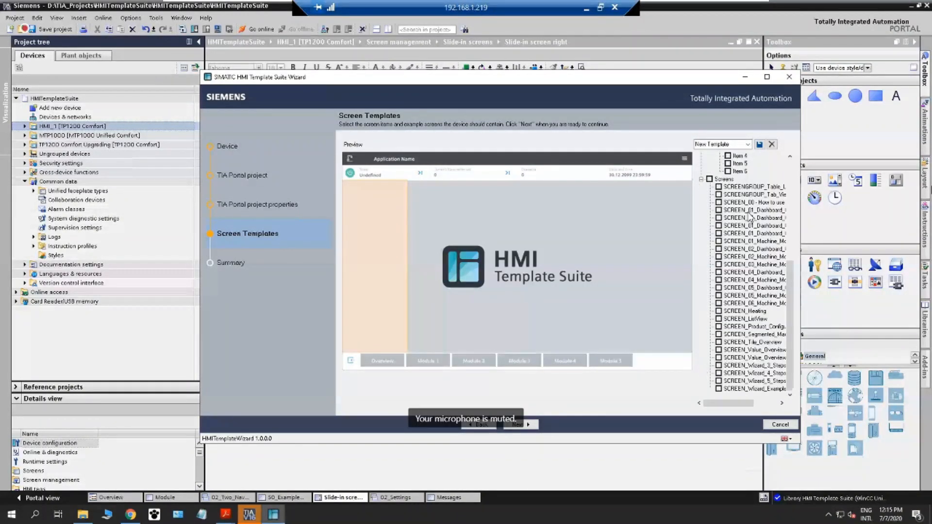
{"action": "left_click", "coordinate": [736, 188]}
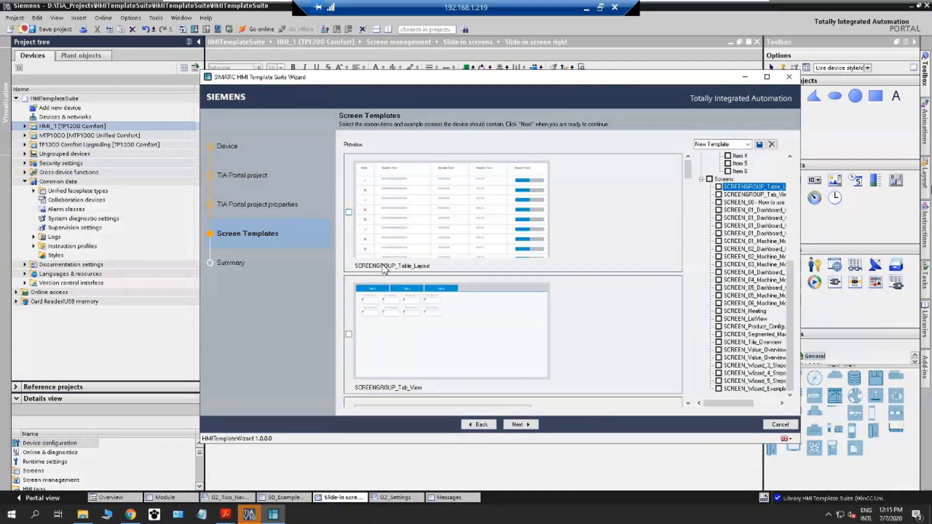
{"action": "scroll", "coordinate": [602, 252], "scroll_direction": "down", "scroll_amount": 3}
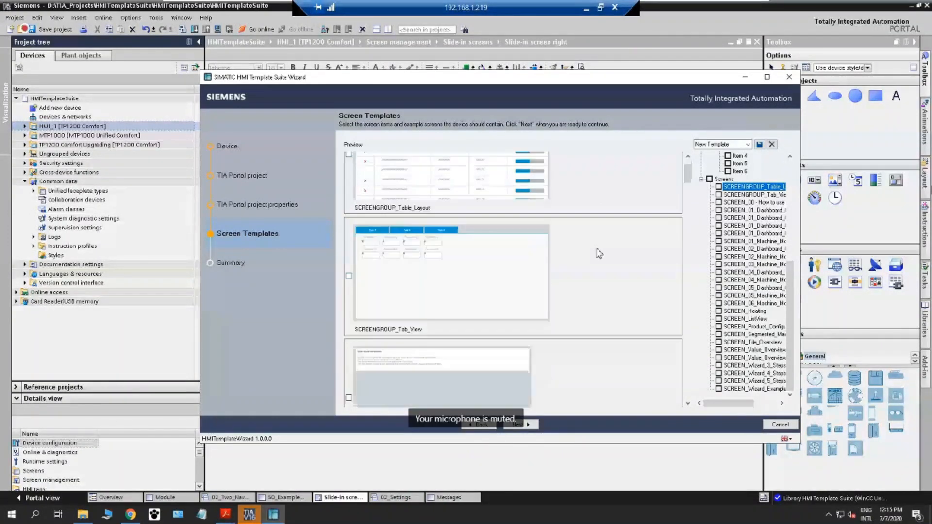
{"action": "scroll", "coordinate": [598, 253], "scroll_direction": "down", "scroll_amount": 4}
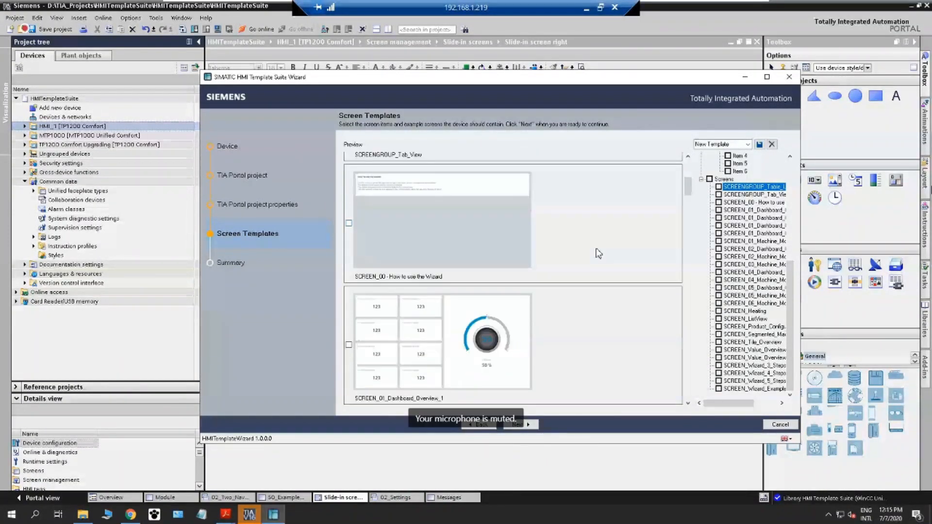
{"action": "scroll", "coordinate": [553, 228], "scroll_direction": "down", "scroll_amount": 1}
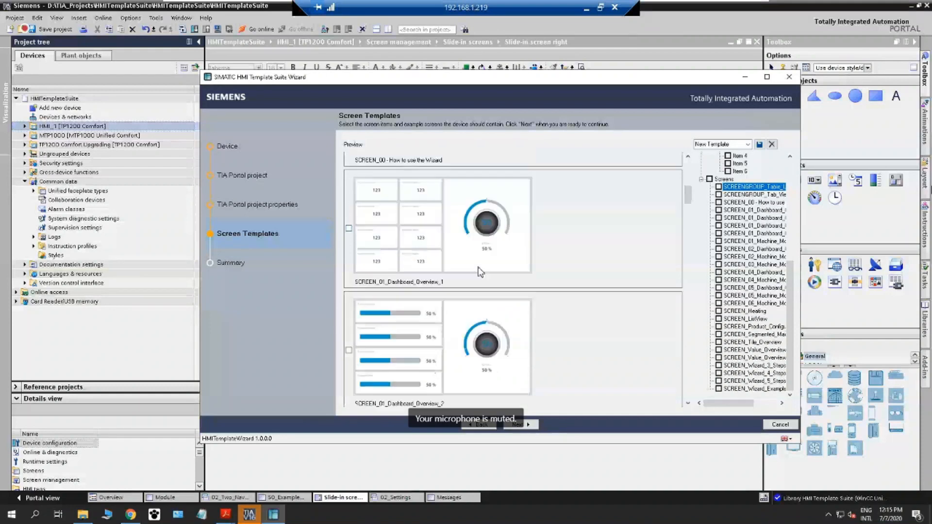
{"action": "scroll", "coordinate": [575, 258], "scroll_direction": "down", "scroll_amount": 1}
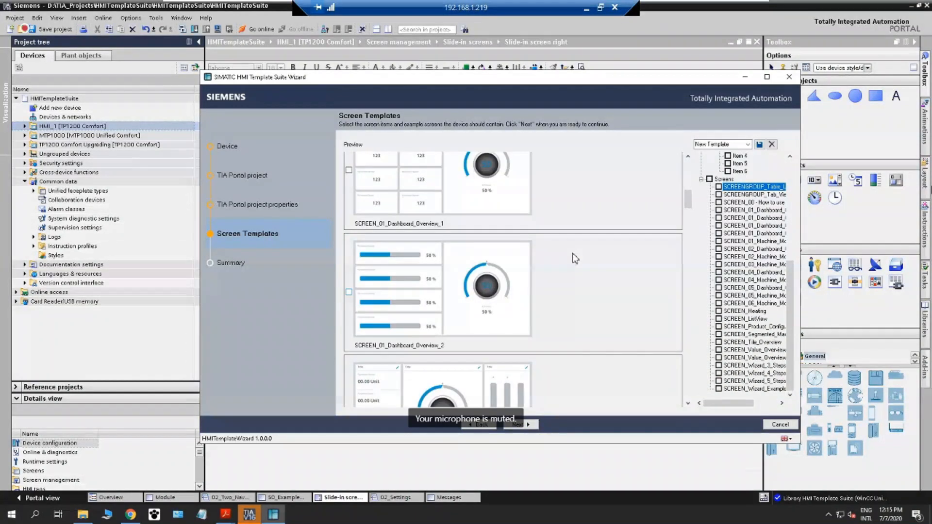
{"action": "scroll", "coordinate": [575, 258], "scroll_direction": "down", "scroll_amount": 1}
{"action": "scroll", "coordinate": [575, 258], "scroll_direction": "down", "scroll_amount": 1}
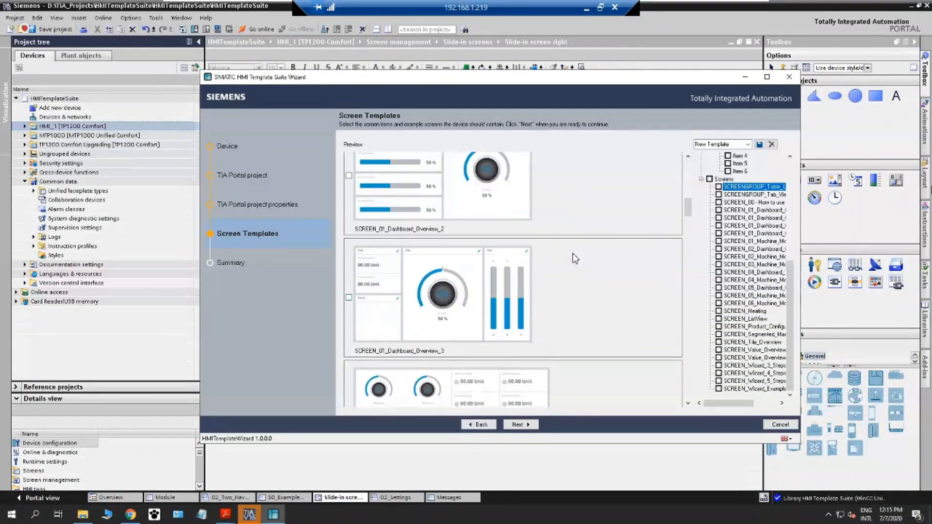
{"action": "scroll", "coordinate": [575, 258], "scroll_direction": "down", "scroll_amount": 1}
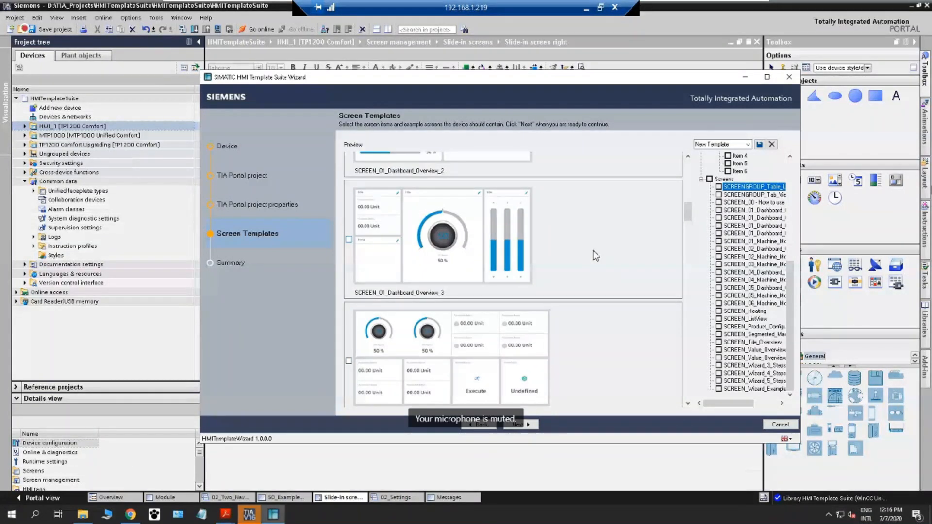
{"action": "scroll", "coordinate": [596, 255], "scroll_direction": "up", "scroll_amount": 2}
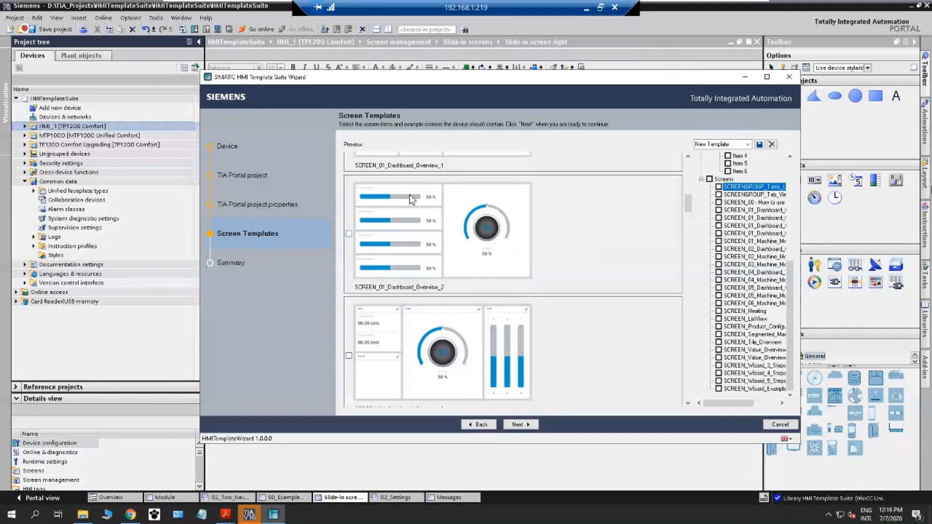
{"action": "scroll", "coordinate": [553, 327], "scroll_direction": "down", "scroll_amount": 3}
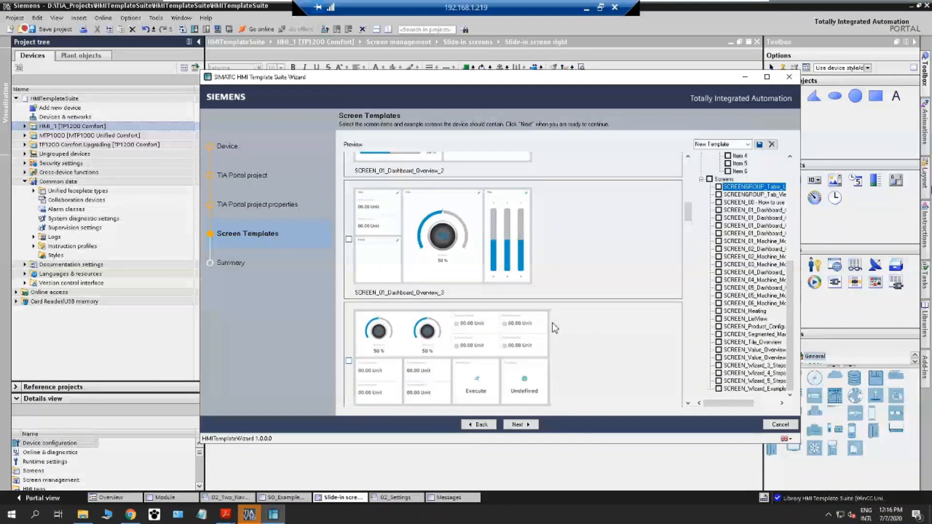
Examine the example screen previews from SCREEN_01_Dashboard_Overview_4 through the machine module and OEE screens to SCREEN_04_Dashboard_Three_KPIs.
{"action": "scroll", "coordinate": [599, 291], "scroll_direction": "down", "scroll_amount": 1}
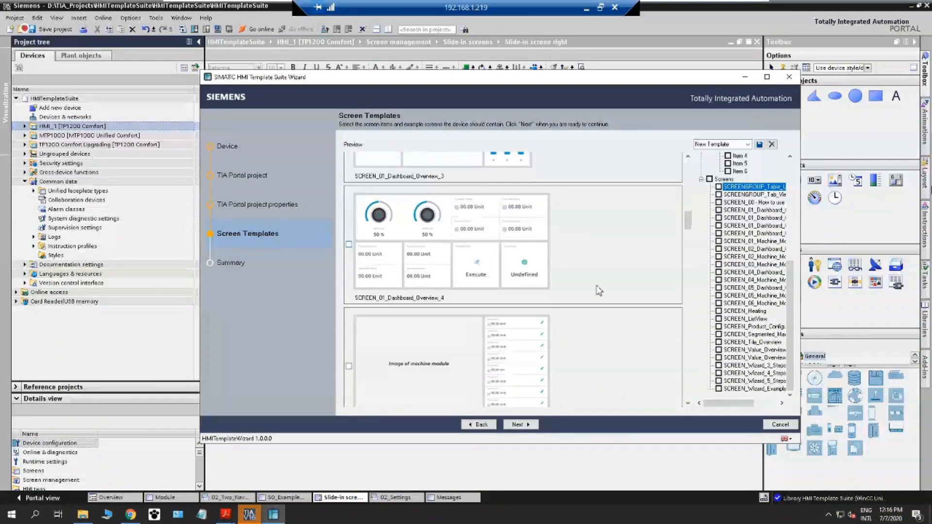
{"action": "scroll", "coordinate": [598, 290], "scroll_direction": "down", "scroll_amount": 2}
{"action": "scroll", "coordinate": [598, 290], "scroll_direction": "down", "scroll_amount": 1}
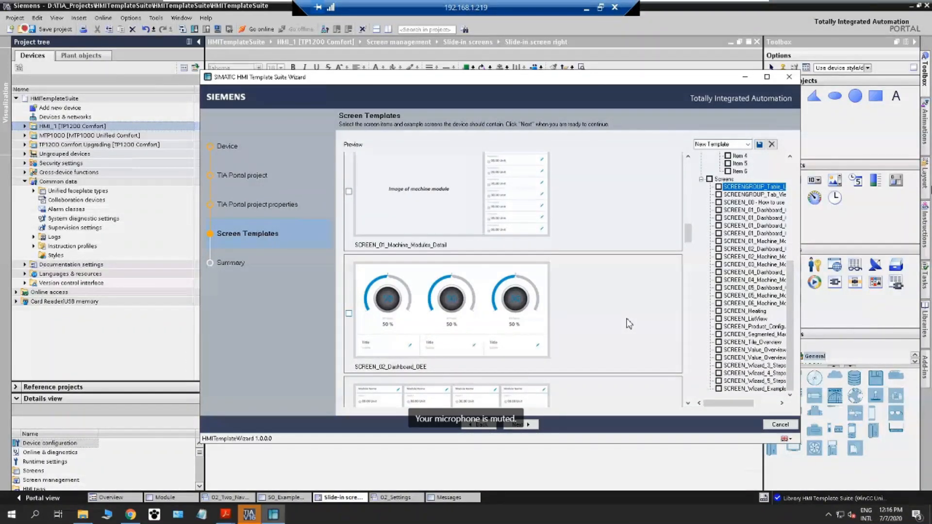
{"action": "scroll", "coordinate": [629, 324], "scroll_direction": "down", "scroll_amount": 1}
{"action": "scroll", "coordinate": [629, 324], "scroll_direction": "down", "scroll_amount": 1}
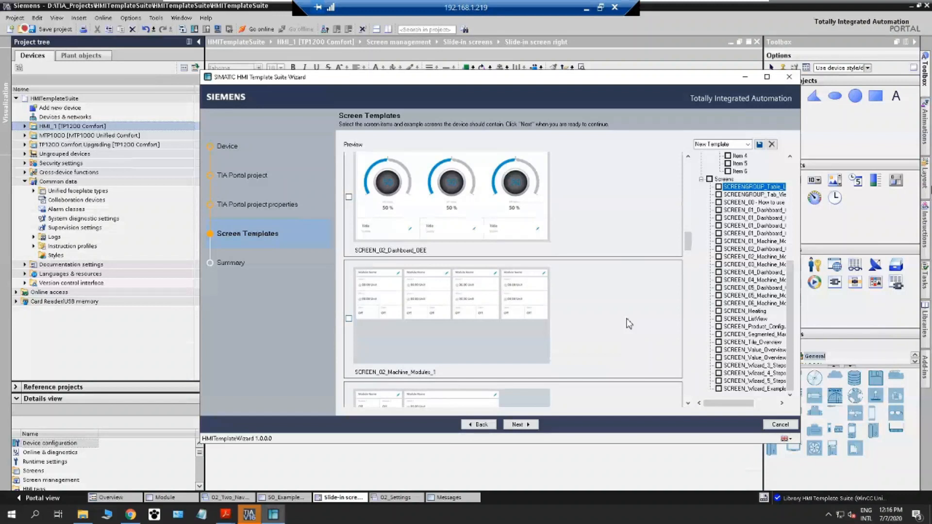
{"action": "scroll", "coordinate": [629, 324], "scroll_direction": "down", "scroll_amount": 1}
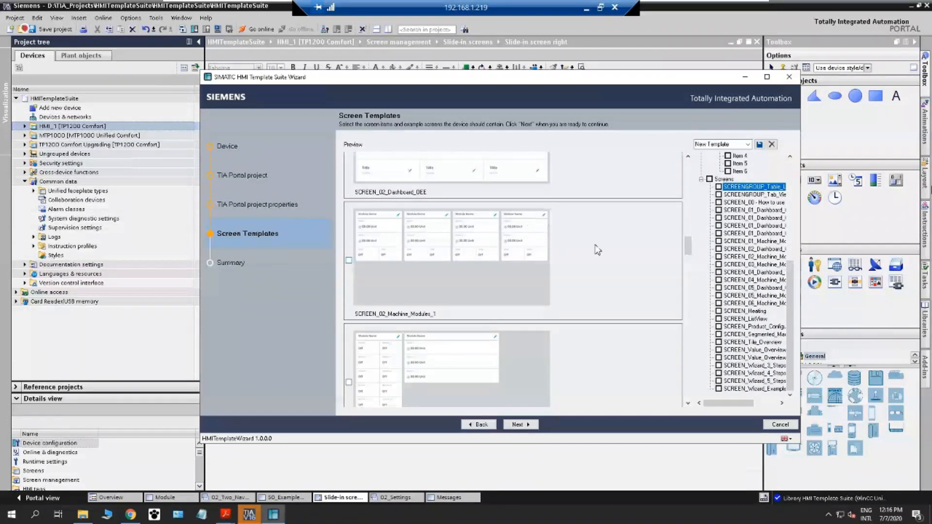
{"action": "scroll", "coordinate": [596, 251], "scroll_direction": "down", "scroll_amount": 2}
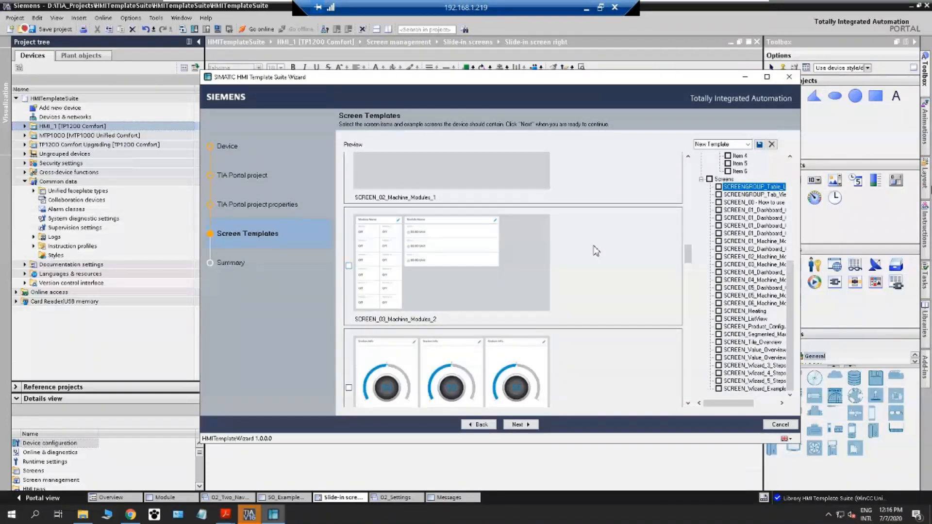
{"action": "scroll", "coordinate": [596, 251], "scroll_direction": "down", "scroll_amount": 1}
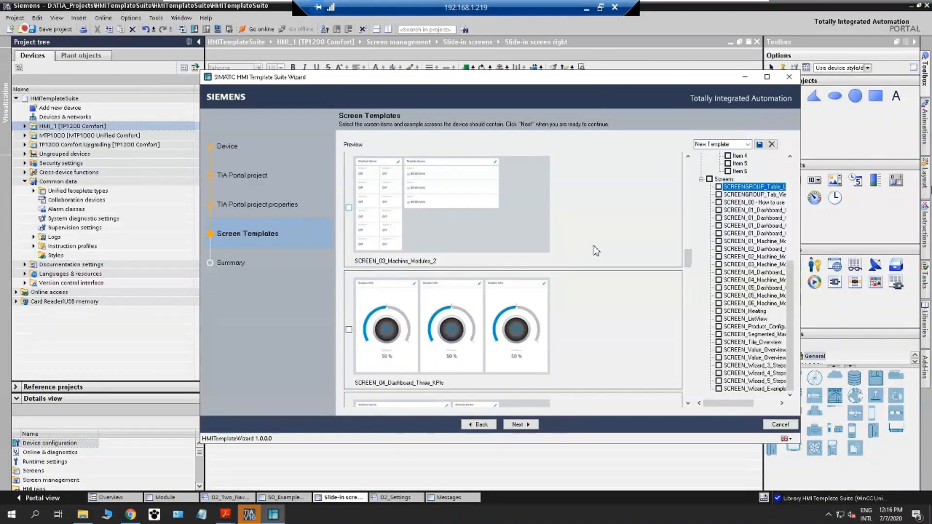
{"action": "scroll", "coordinate": [596, 251], "scroll_direction": "down", "scroll_amount": 1}
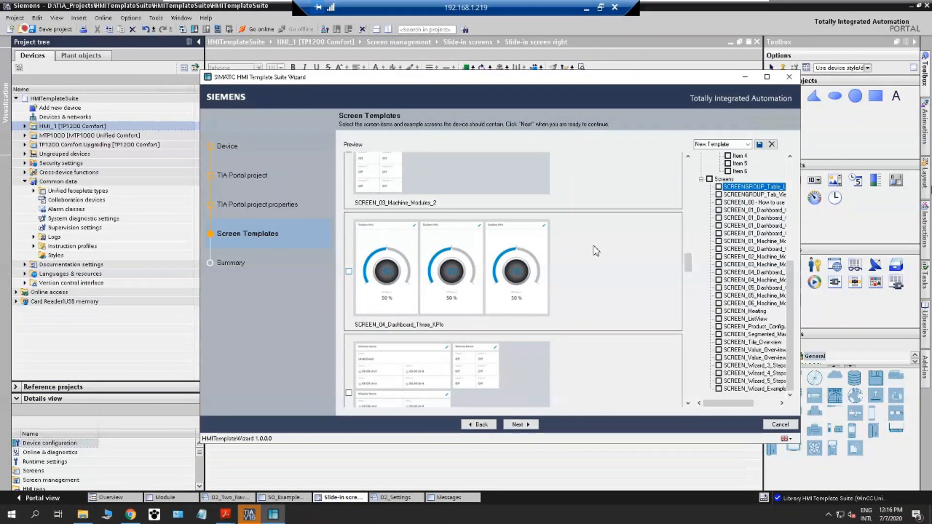
Review the dashboard and machine module previews again and include SCREEN_04_Dashboard_Three_KPIs in the device's screens.
{"action": "scroll", "coordinate": [596, 250], "scroll_direction": "up", "scroll_amount": 4}
{"action": "scroll", "coordinate": [596, 250], "scroll_direction": "up", "scroll_amount": 3}
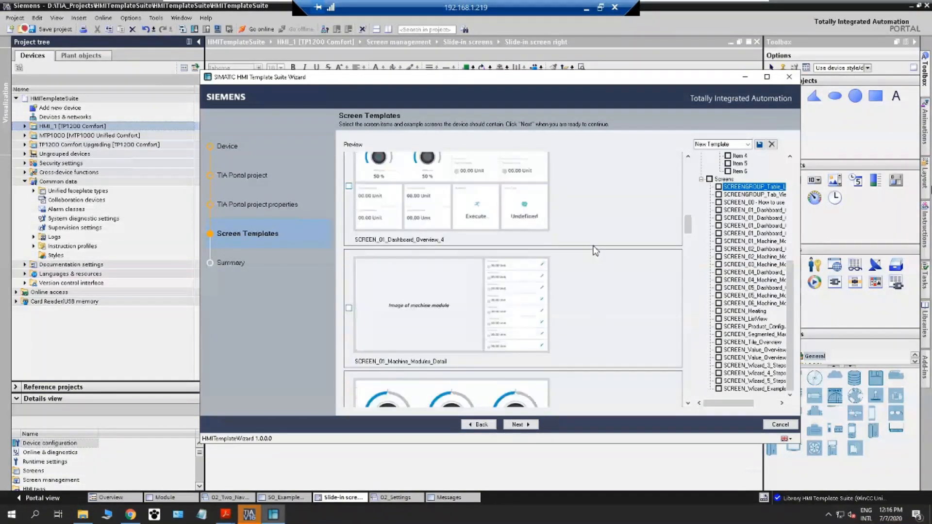
{"action": "scroll", "coordinate": [595, 251], "scroll_direction": "up", "scroll_amount": 1}
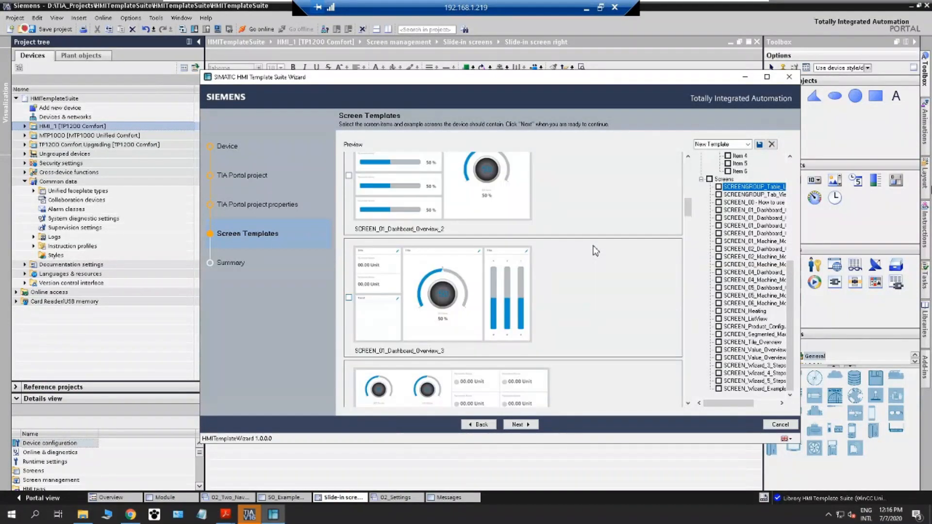
{"action": "scroll", "coordinate": [595, 250], "scroll_direction": "down", "scroll_amount": 4}
{"action": "scroll", "coordinate": [595, 250], "scroll_direction": "down", "scroll_amount": 2}
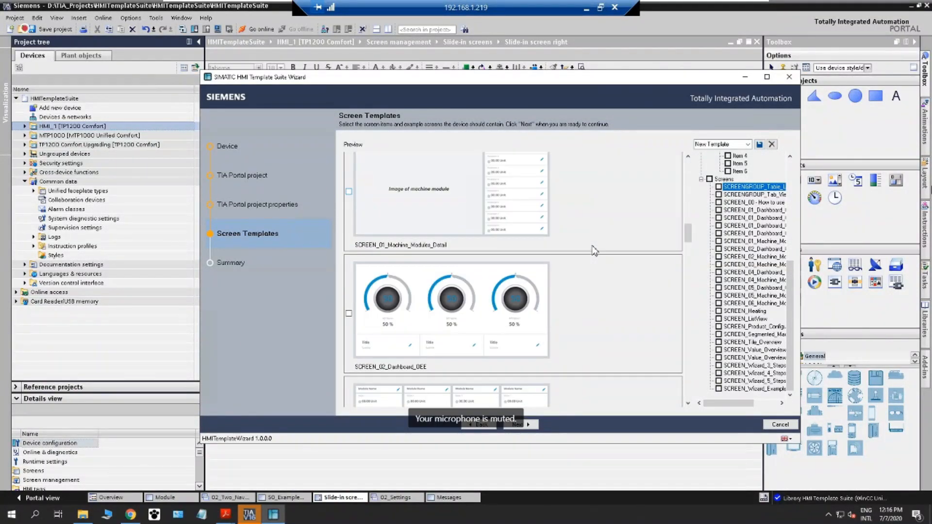
{"action": "scroll", "coordinate": [595, 251], "scroll_direction": "down", "scroll_amount": 1}
{"action": "scroll", "coordinate": [595, 250], "scroll_direction": "down", "scroll_amount": 3}
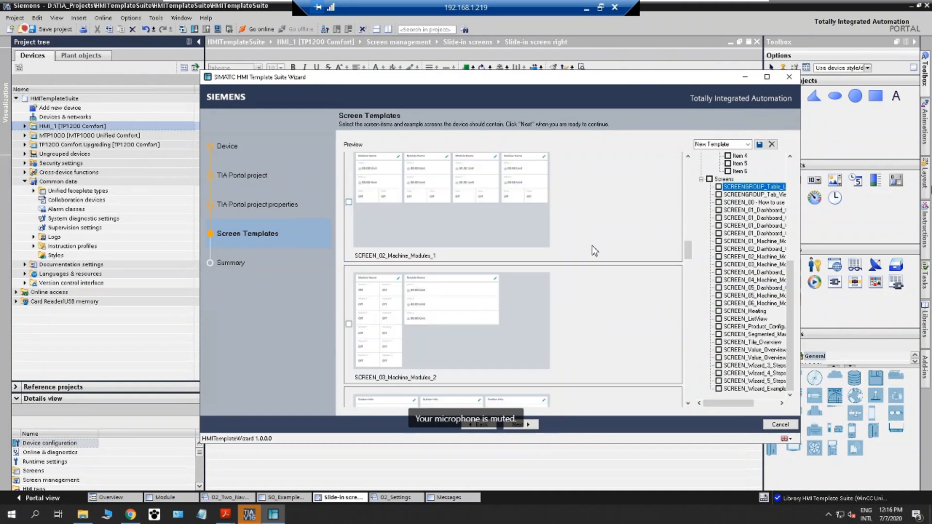
{"action": "scroll", "coordinate": [595, 251], "scroll_direction": "up", "scroll_amount": 2}
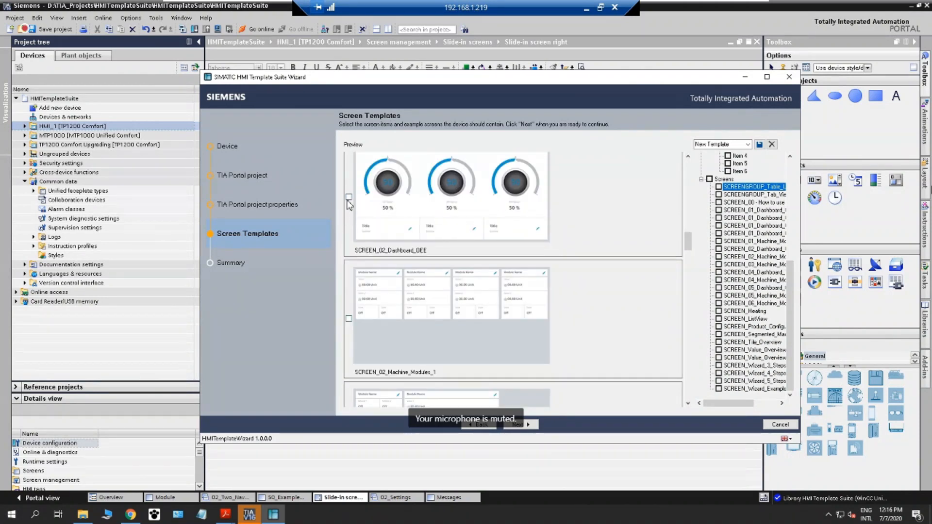
{"action": "scroll", "coordinate": [664, 307], "scroll_direction": "down", "scroll_amount": 3}
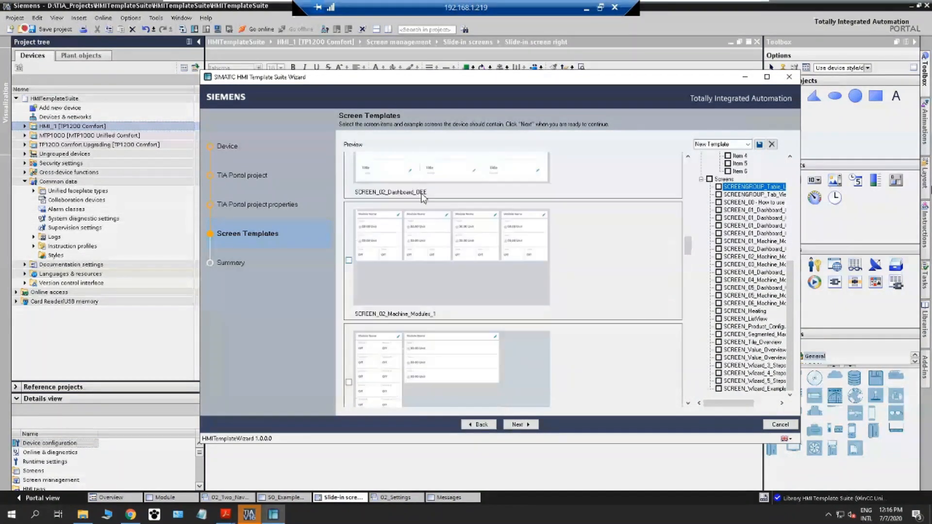
{"action": "scroll", "coordinate": [641, 309], "scroll_direction": "down", "scroll_amount": 2}
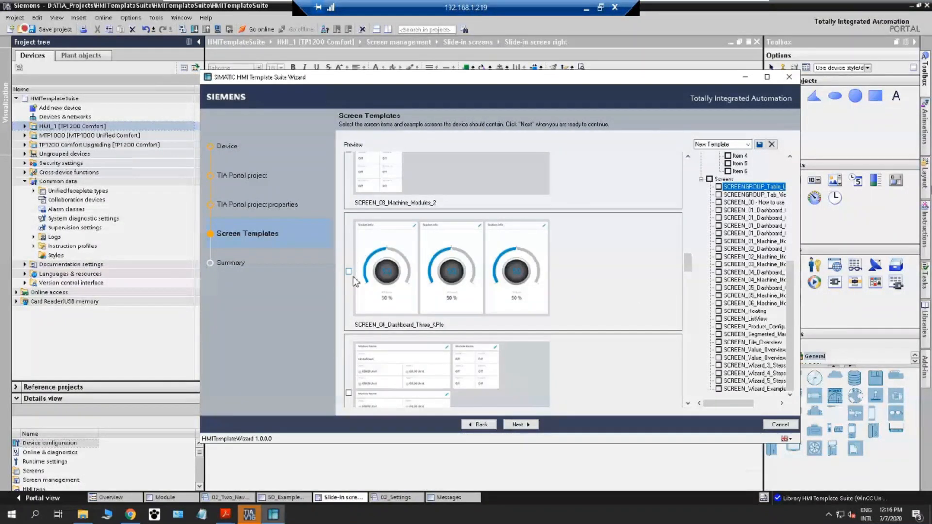
{"action": "left_click", "coordinate": [349, 271]}
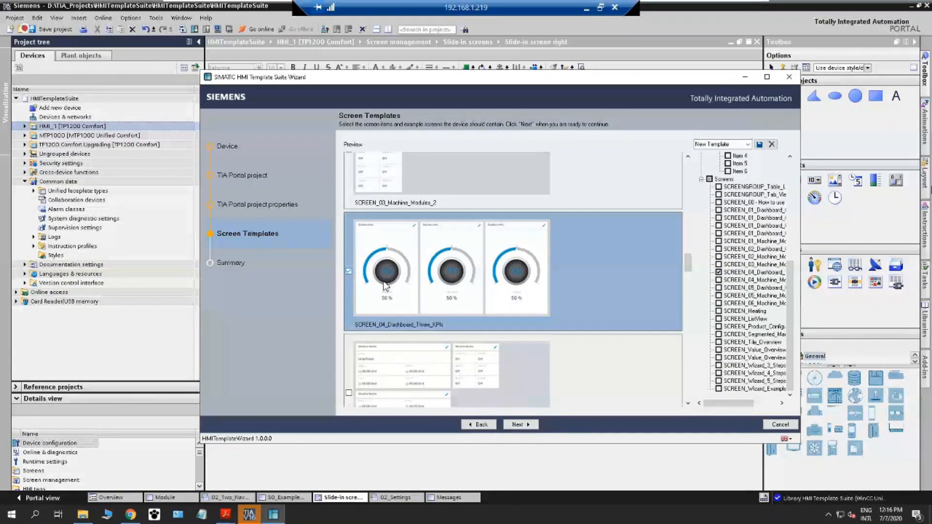
Include the example screen SCREEN_05_Dashboard_Overview_FarField in the device's screens.
{"action": "scroll", "coordinate": [590, 363], "scroll_direction": "down", "scroll_amount": 1}
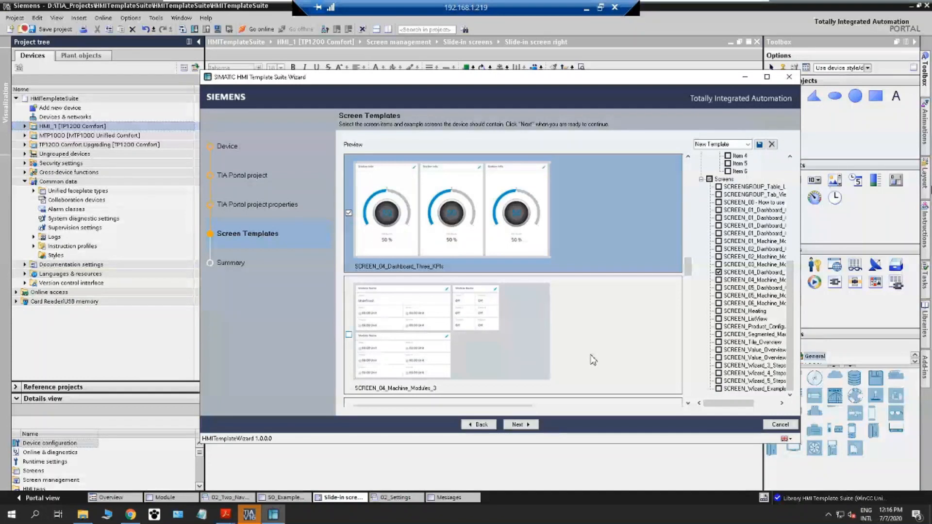
{"action": "scroll", "coordinate": [593, 359], "scroll_direction": "down", "scroll_amount": 1}
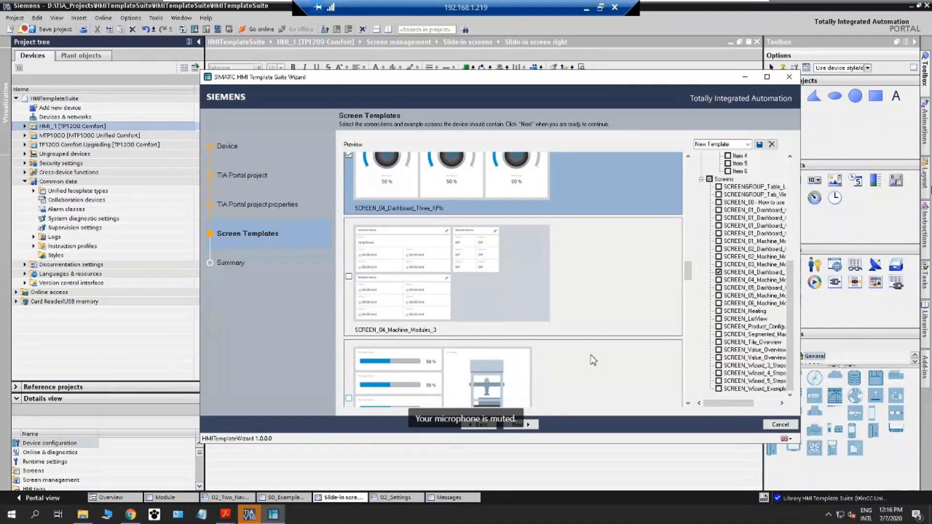
{"action": "scroll", "coordinate": [591, 359], "scroll_direction": "down", "scroll_amount": 1}
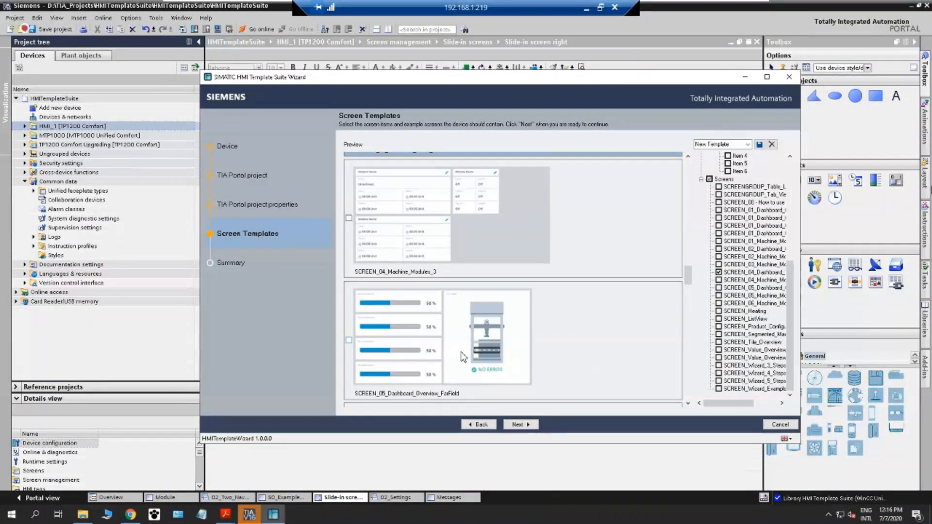
{"action": "left_click", "coordinate": [348, 340]}
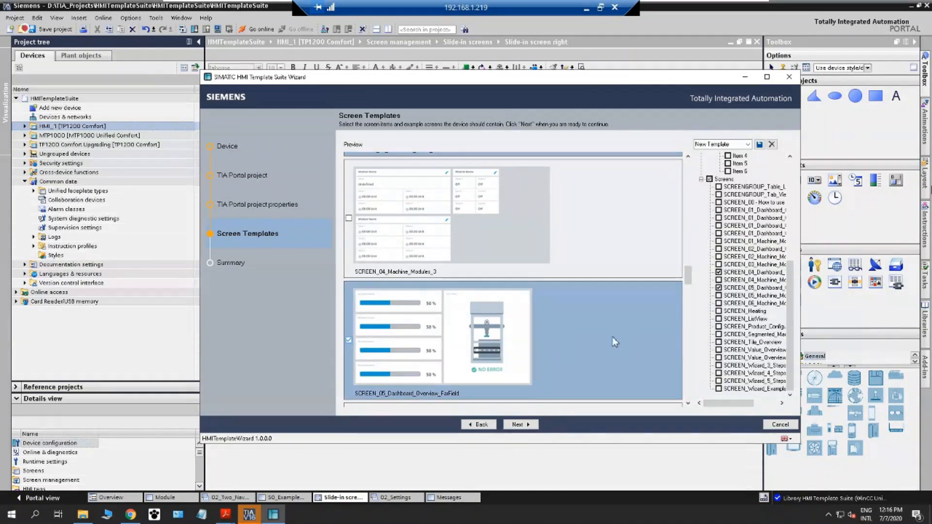
Examine the example screen previews beyond SCREEN_05_Dashboard_Overview_FarField, including Machine_Modules_4 and 5, ListView and Product_Configuration, and return to the chosen dashboards.
{"action": "scroll", "coordinate": [615, 342], "scroll_direction": "down", "scroll_amount": 2}
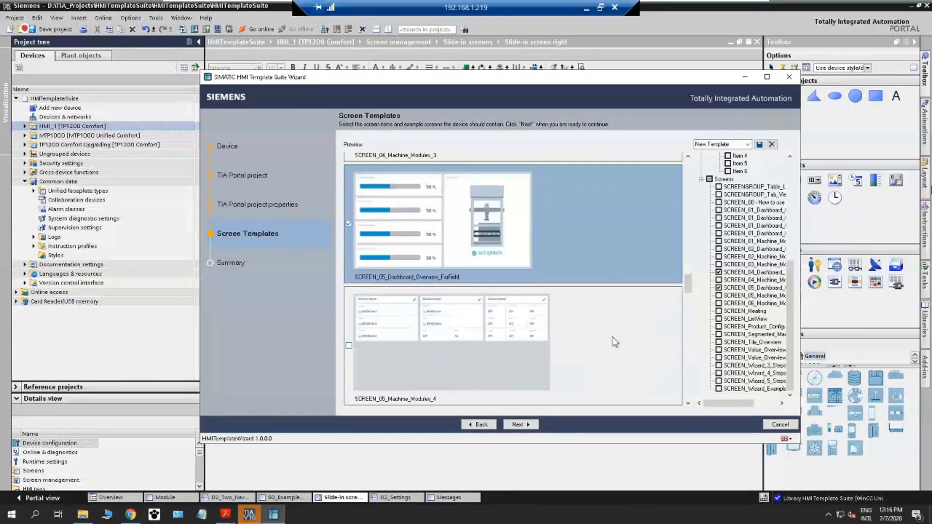
{"action": "scroll", "coordinate": [615, 342], "scroll_direction": "down", "scroll_amount": 1}
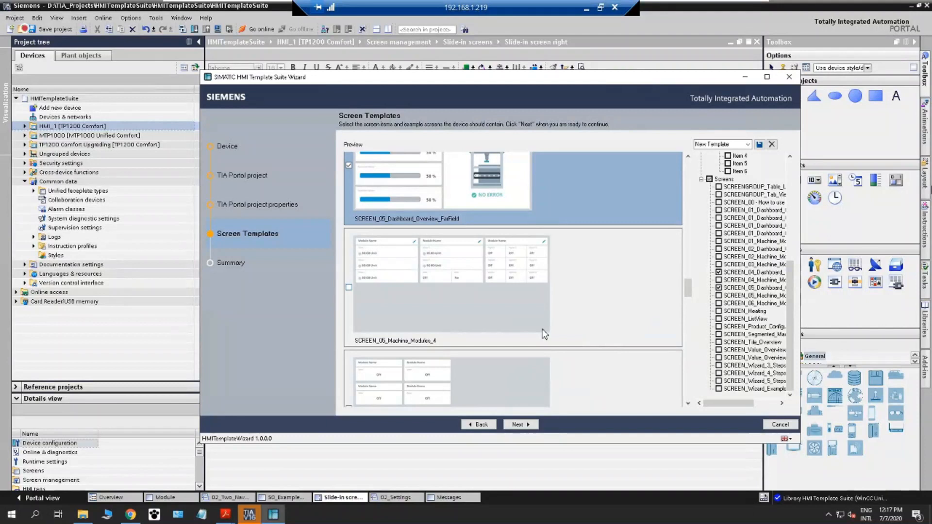
{"action": "scroll", "coordinate": [545, 334], "scroll_direction": "down", "scroll_amount": 1}
{"action": "scroll", "coordinate": [544, 334], "scroll_direction": "down", "scroll_amount": 1}
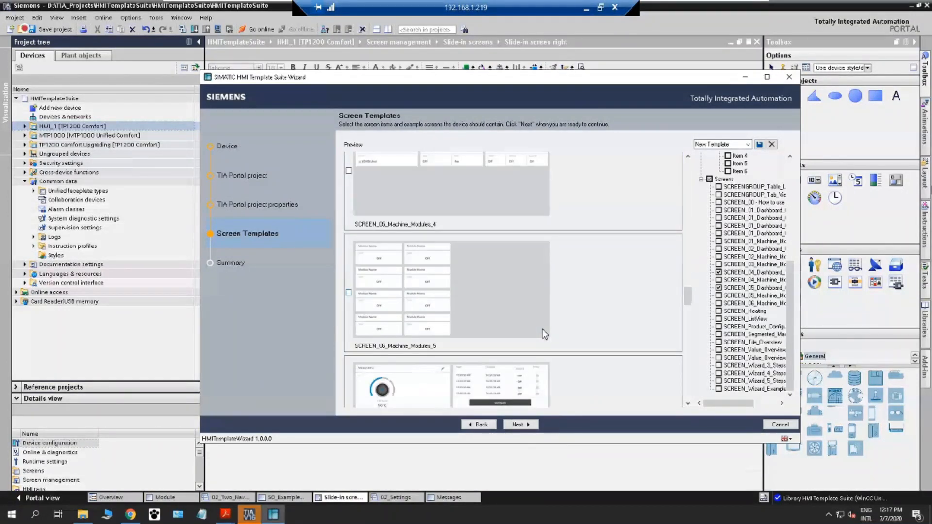
{"action": "scroll", "coordinate": [545, 334], "scroll_direction": "down", "scroll_amount": 2}
{"action": "scroll", "coordinate": [545, 334], "scroll_direction": "down", "scroll_amount": 4}
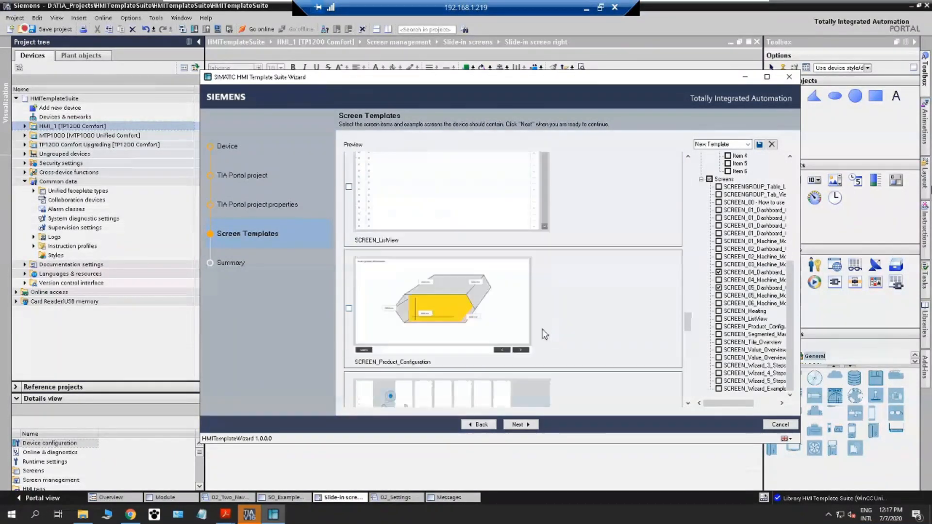
{"action": "scroll", "coordinate": [544, 333], "scroll_direction": "down", "scroll_amount": 2}
{"action": "scroll", "coordinate": [565, 303], "scroll_direction": "up", "scroll_amount": 8}
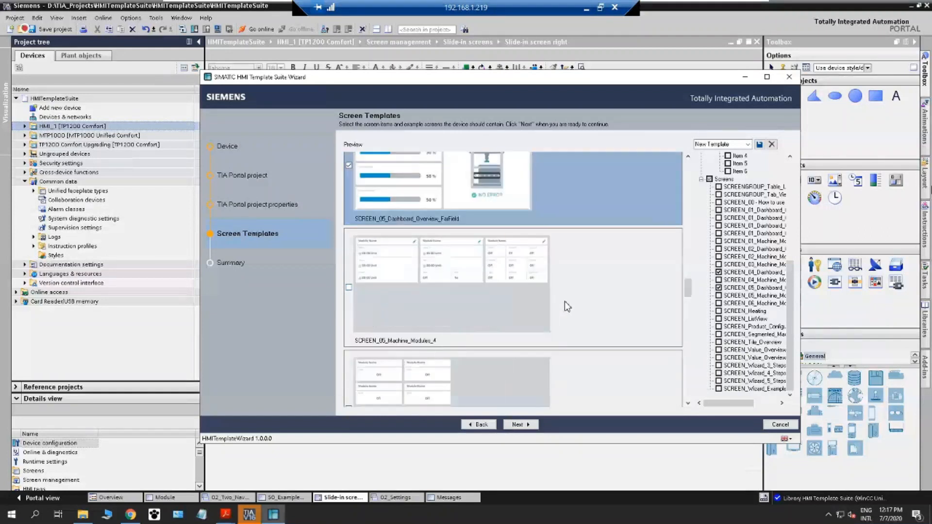
{"action": "scroll", "coordinate": [564, 301], "scroll_direction": "up", "scroll_amount": 3}
{"action": "scroll", "coordinate": [565, 302], "scroll_direction": "up", "scroll_amount": 5}
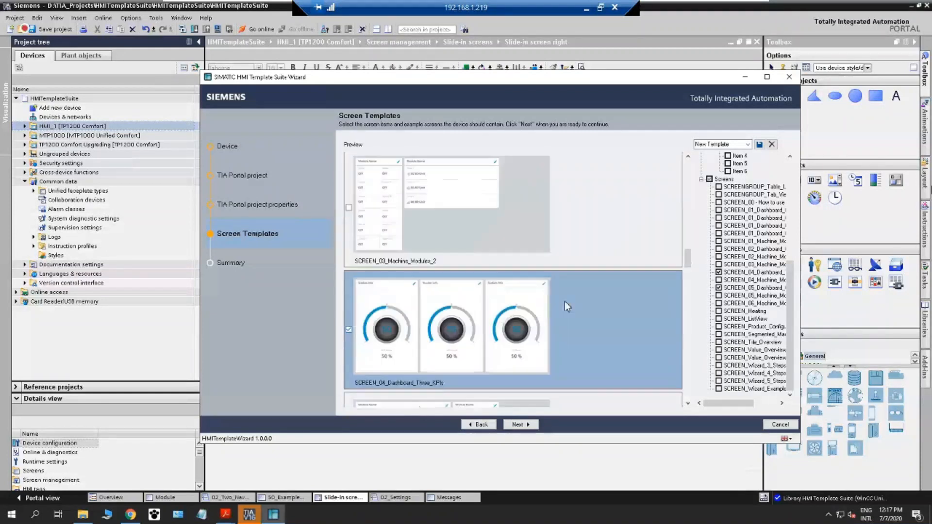
Include the example screen SCREEN_02_Machine_Modules_1 in the device's screens.
{"action": "scroll", "coordinate": [593, 267], "scroll_direction": "up", "scroll_amount": 3}
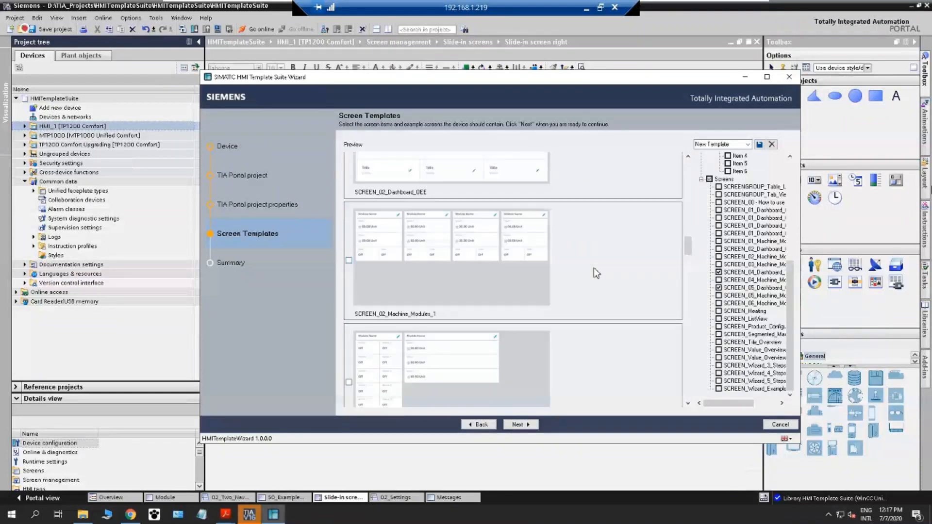
{"action": "left_click", "coordinate": [348, 260]}
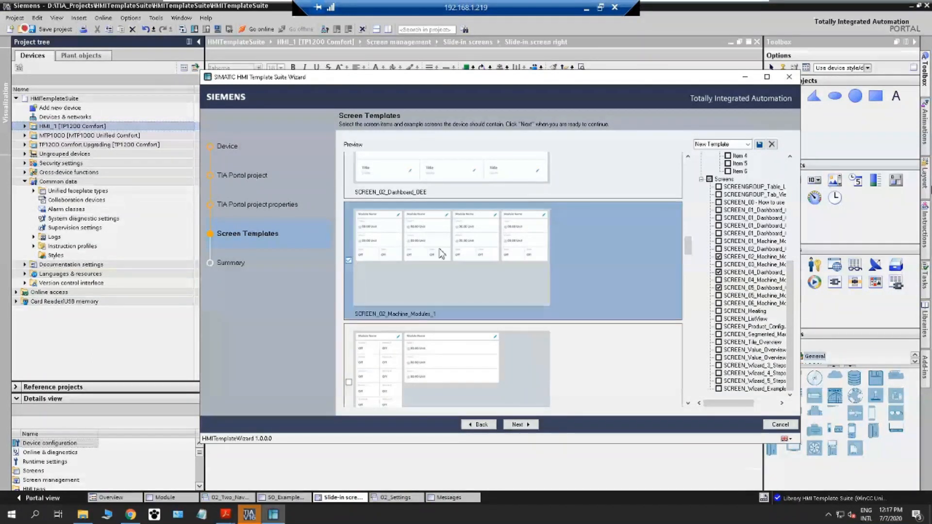
Examine the remaining example screen previews, including SCREEN_ListView, SCREEN_Product_Configuration, SCREEN_Segmented_Machine_View and the ones that follow.
{"action": "scroll", "coordinate": [592, 304], "scroll_direction": "down", "scroll_amount": 5}
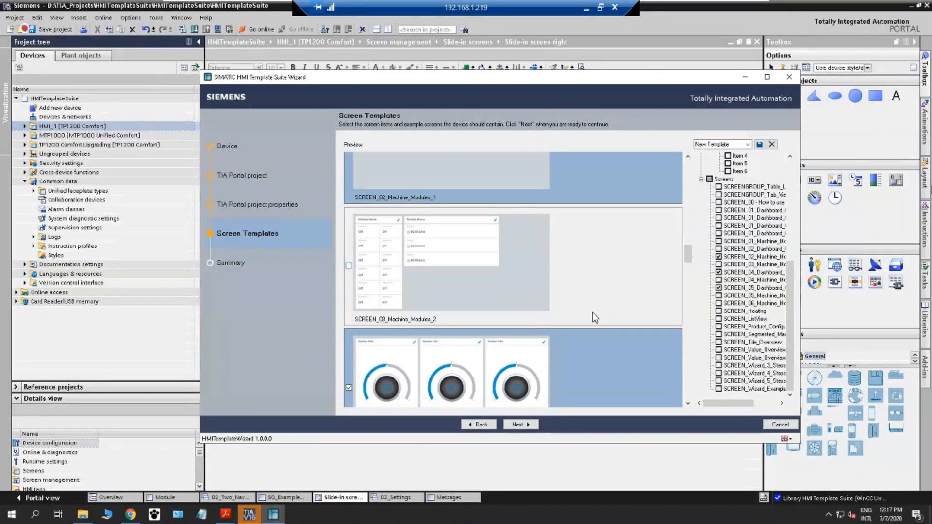
{"action": "scroll", "coordinate": [594, 316], "scroll_direction": "down", "scroll_amount": 3}
{"action": "scroll", "coordinate": [594, 316], "scroll_direction": "down", "scroll_amount": 3}
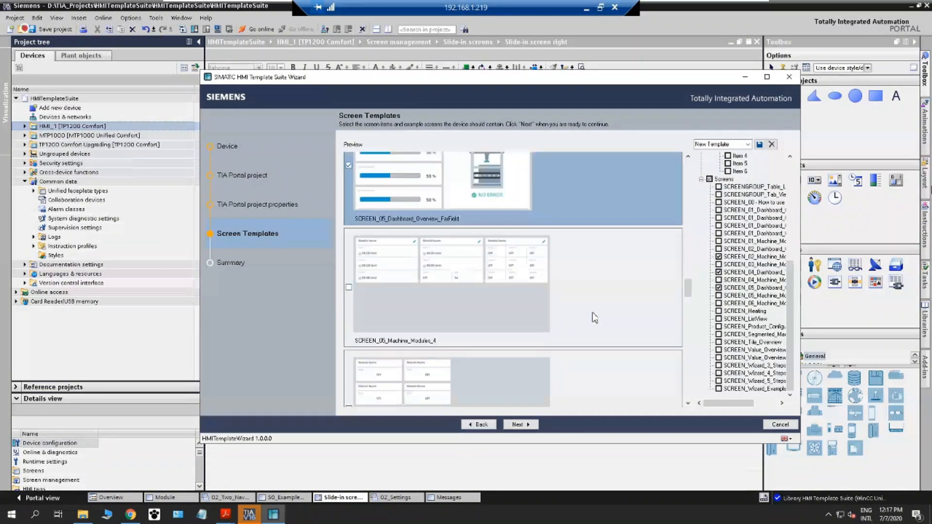
{"action": "scroll", "coordinate": [594, 317], "scroll_direction": "down", "scroll_amount": 3}
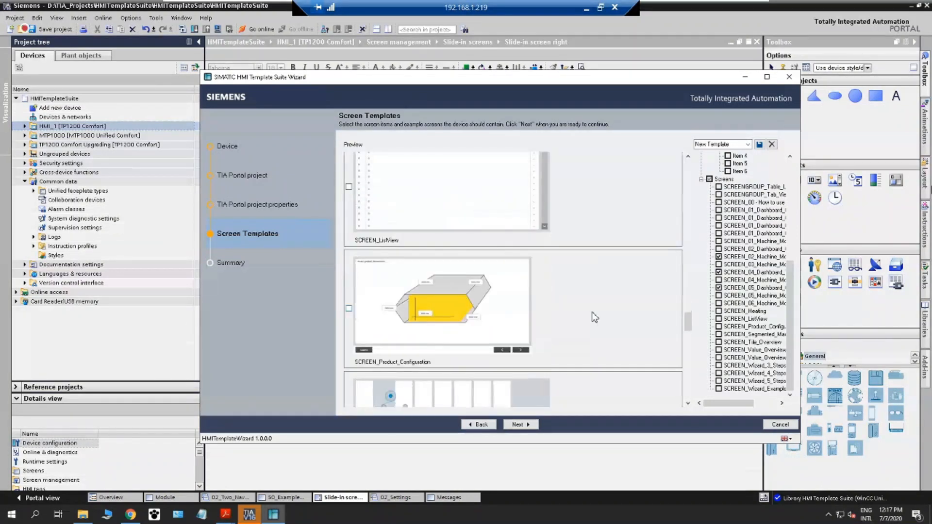
{"action": "scroll", "coordinate": [627, 309], "scroll_direction": "down", "scroll_amount": 1}
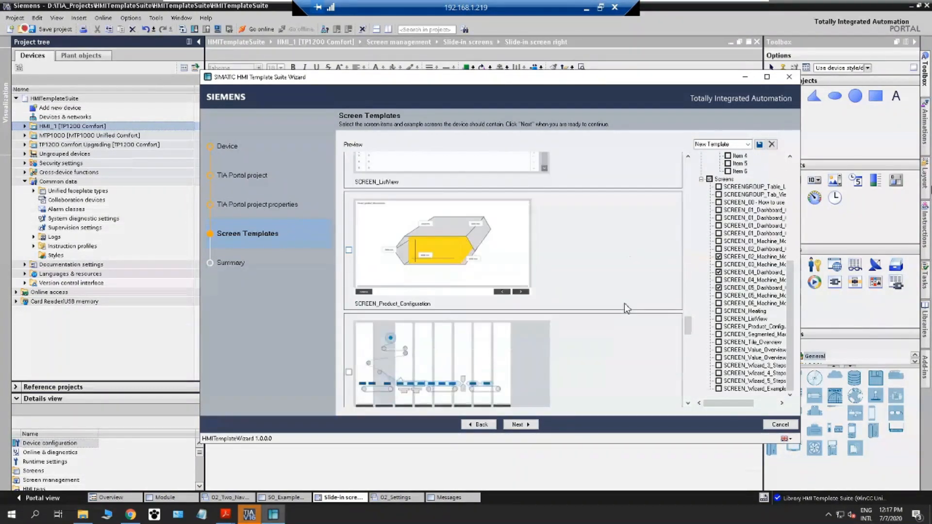
{"action": "scroll", "coordinate": [627, 309], "scroll_direction": "down", "scroll_amount": 1}
{"action": "scroll", "coordinate": [575, 310], "scroll_direction": "up", "scroll_amount": 1}
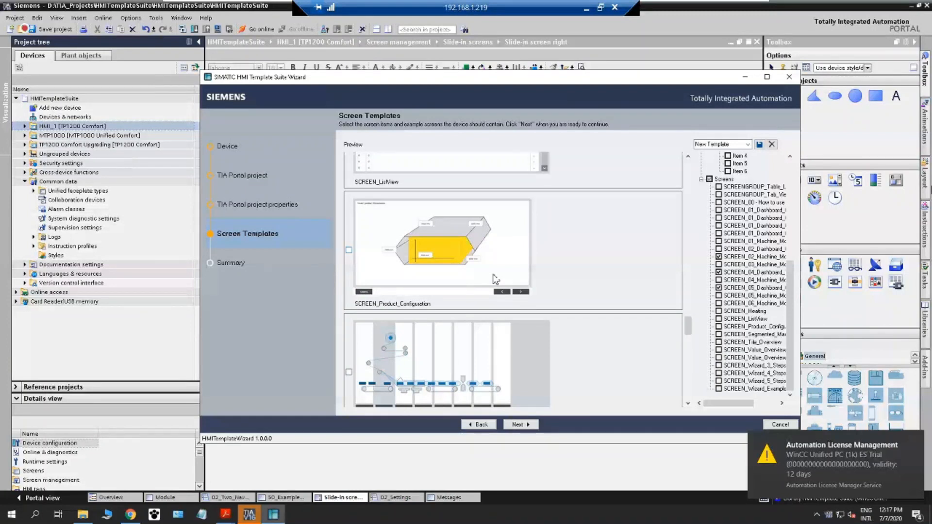
{"action": "scroll", "coordinate": [630, 297], "scroll_direction": "down", "scroll_amount": 1}
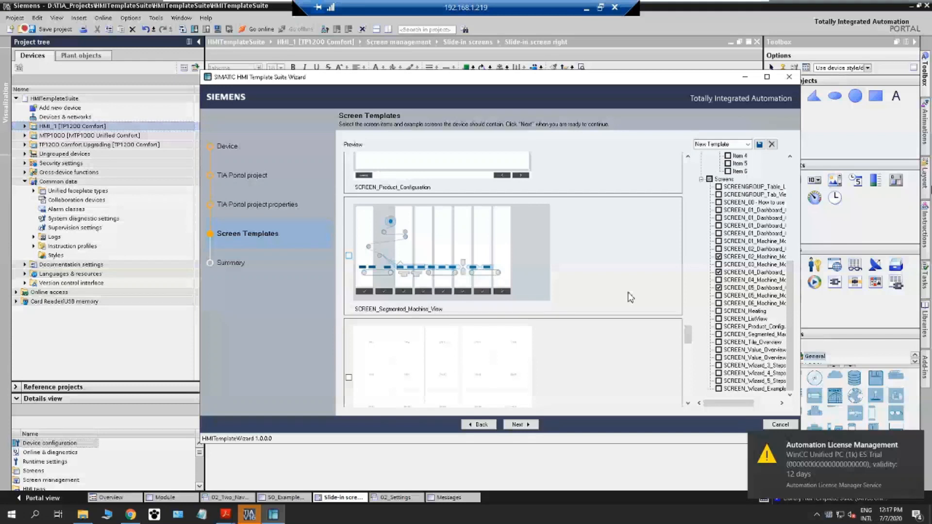
{"action": "scroll", "coordinate": [573, 262], "scroll_direction": "down", "scroll_amount": 10}
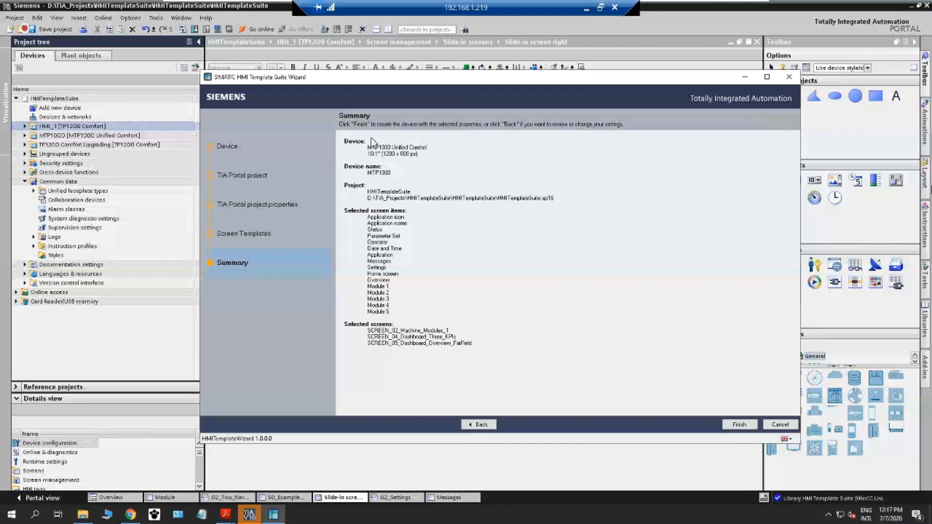
Finish the wizard to generate the MTP1000 Unified Comfort device and expand its Screens folder in the project.
{"action": "left_click", "coordinate": [739, 424]}
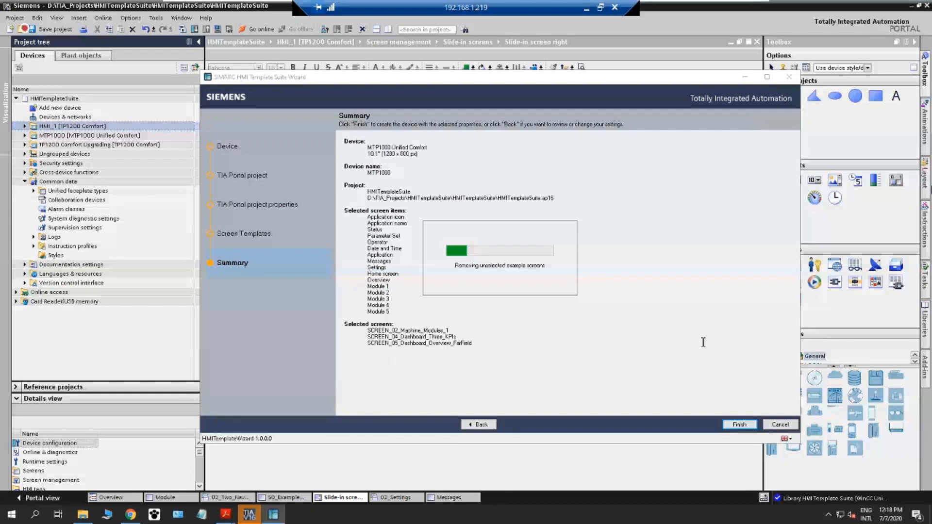
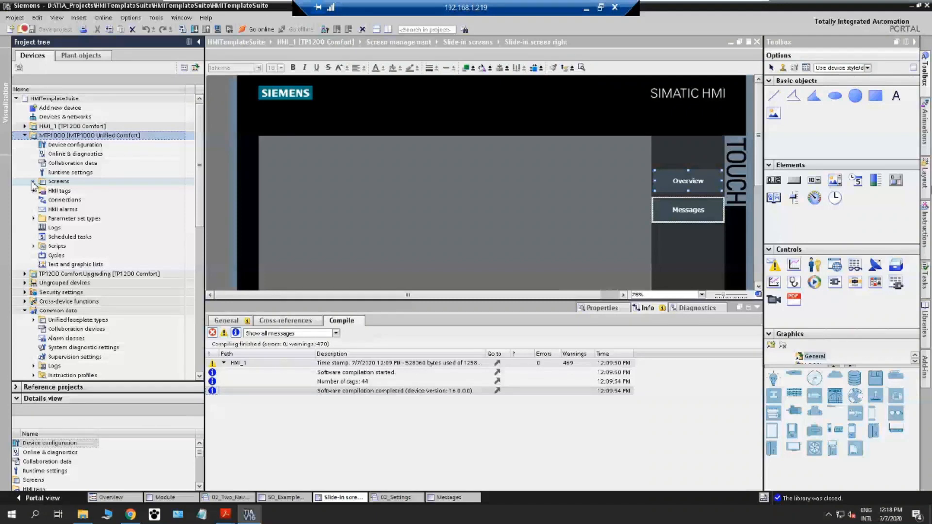
{"action": "left_click", "coordinate": [33, 181]}
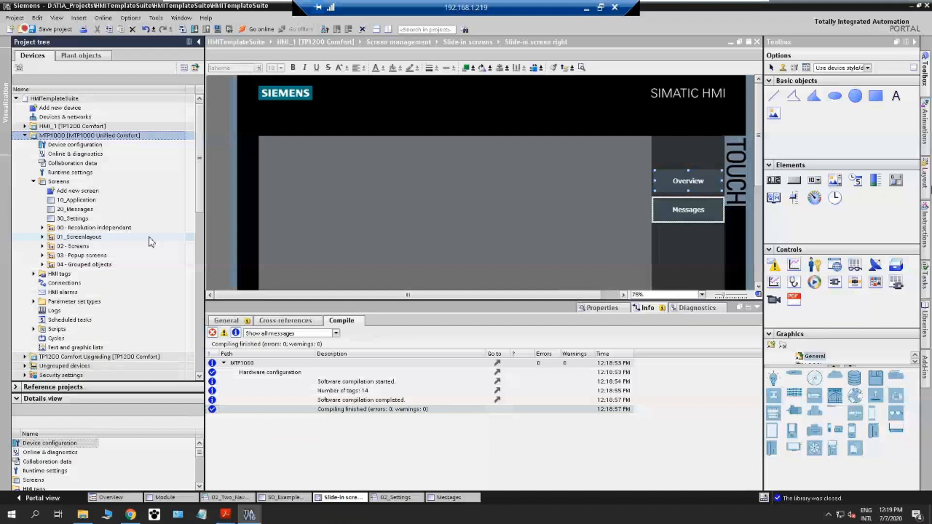
Collapse the HMI Template Suite_V16 library and open the global library HMI Template Suite (WinCC Unified) from the templatesuite folder.
{"action": "left_click", "coordinate": [769, 235]}
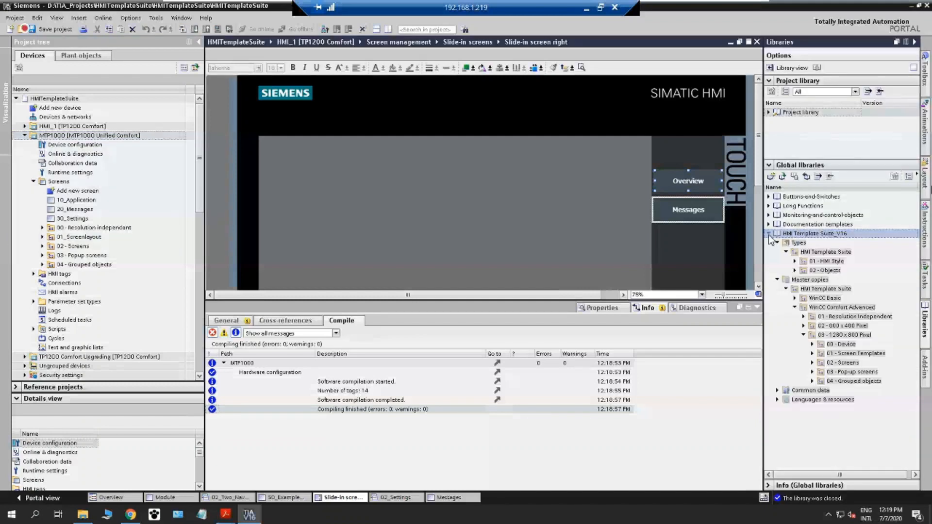
{"action": "left_click", "coordinate": [768, 235]}
{"action": "left_click", "coordinate": [782, 177]}
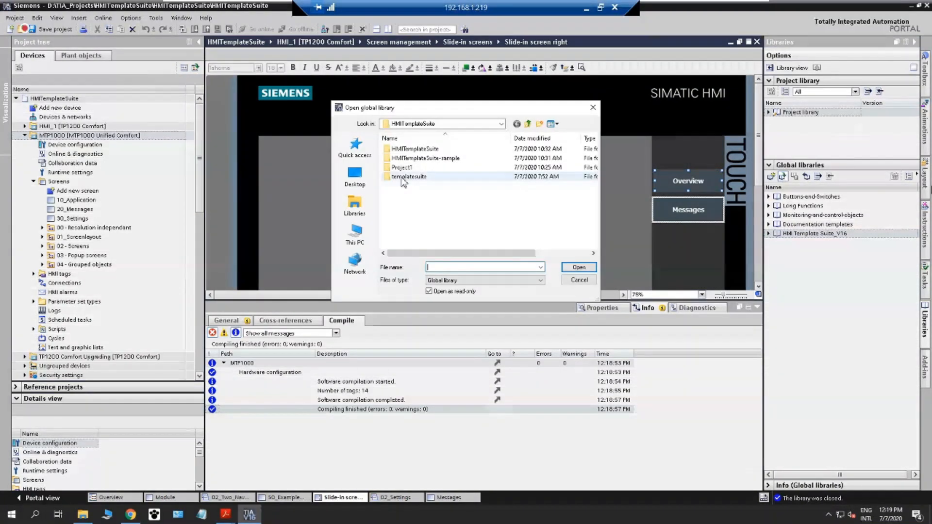
{"action": "double_click", "coordinate": [402, 177]}
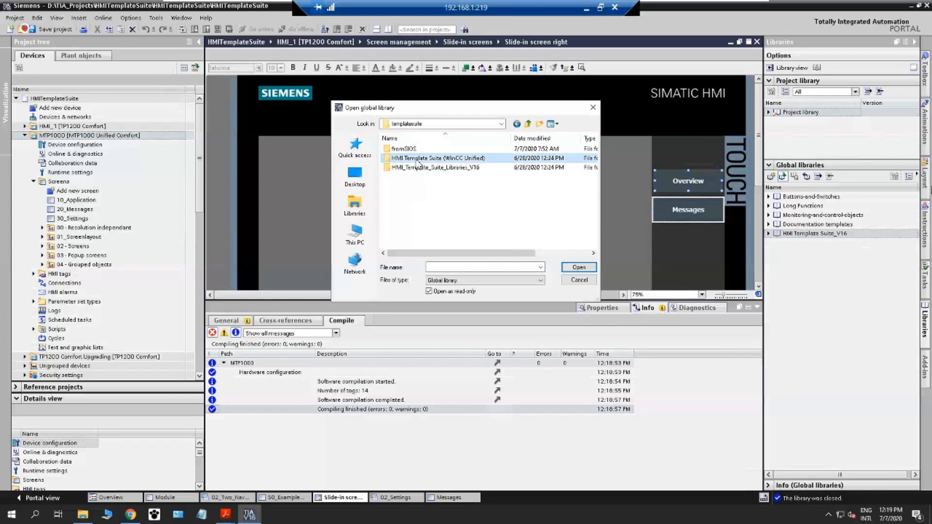
{"action": "double_click", "coordinate": [416, 161]}
{"action": "double_click", "coordinate": [427, 215]}
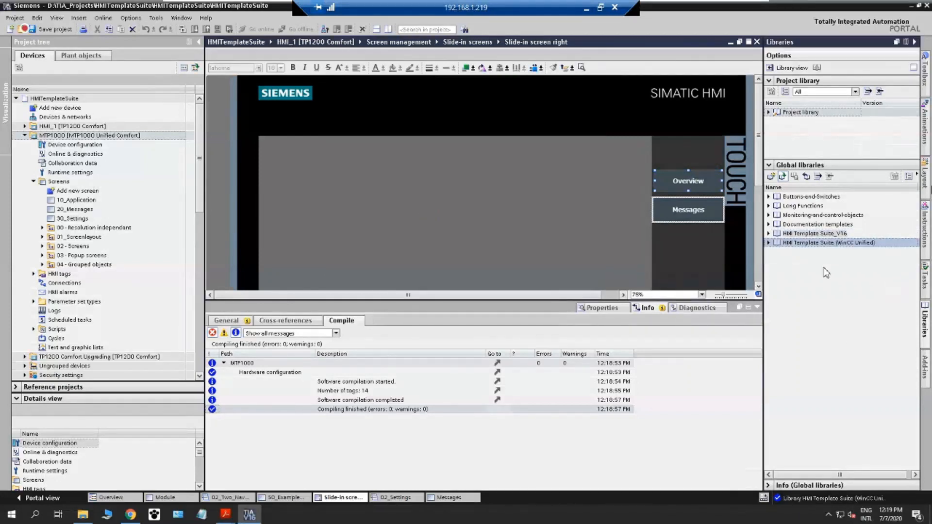
Examine the WinCC Unified library's types and master copies, down to the resolution-independent 03 - Faceplates folder.
{"action": "double_click", "coordinate": [795, 244]}
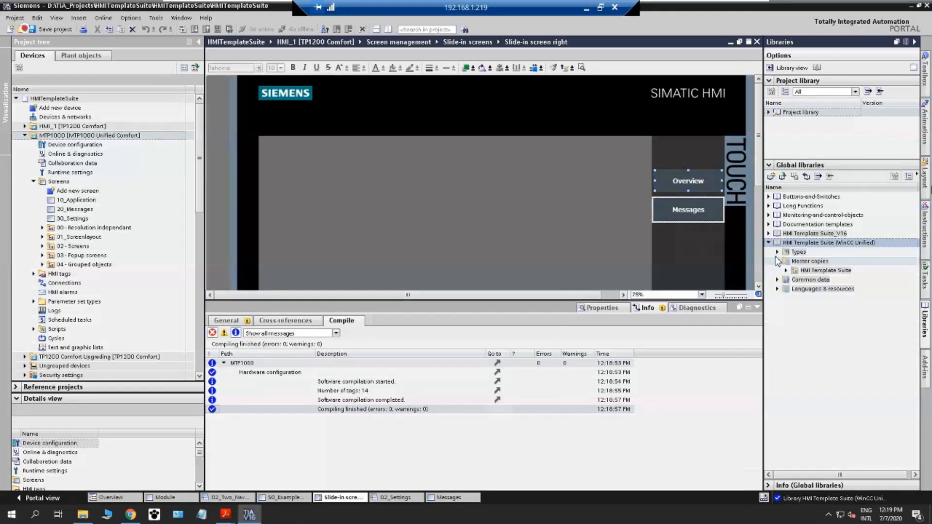
{"action": "left_click", "coordinate": [777, 252]}
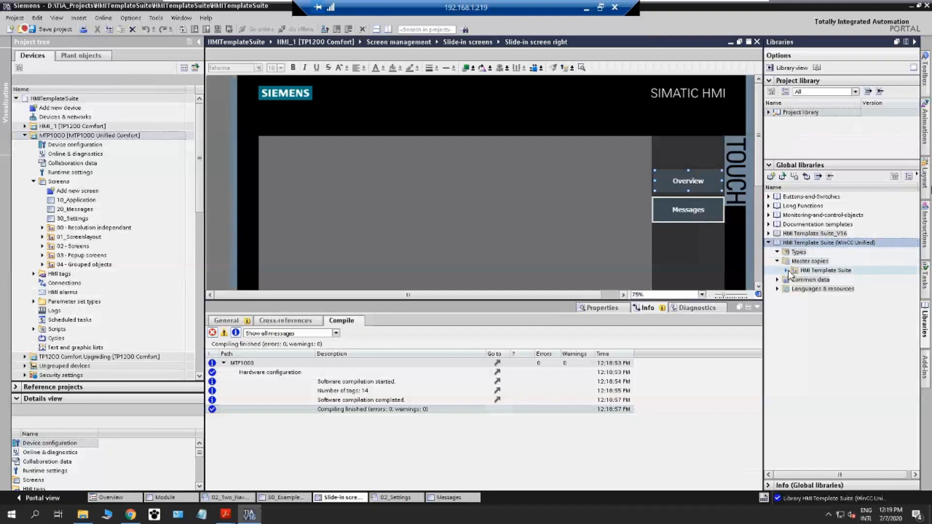
{"action": "left_click", "coordinate": [786, 271]}
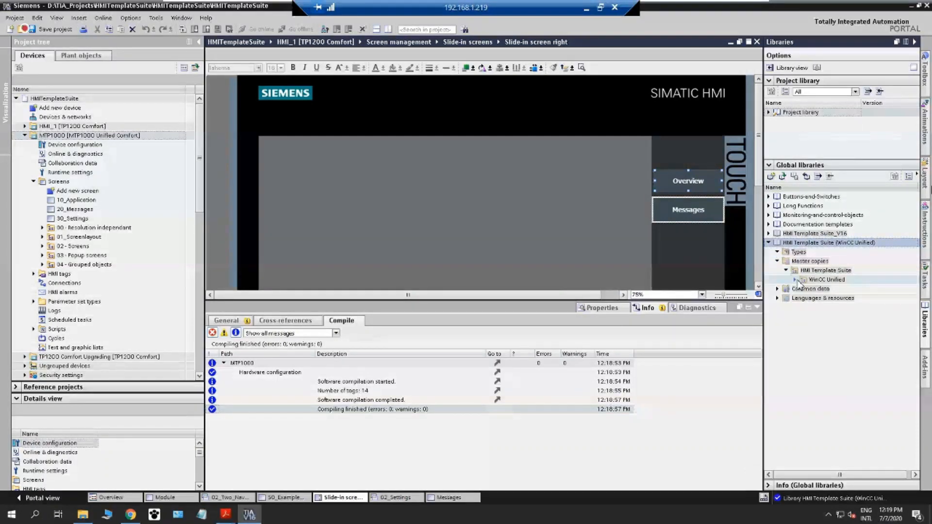
{"action": "left_click", "coordinate": [795, 280]}
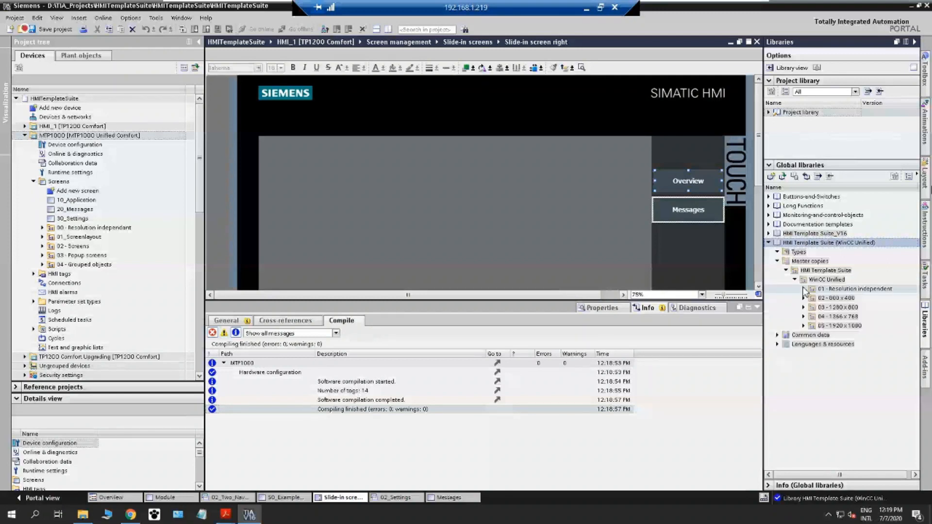
{"action": "left_click", "coordinate": [804, 289]}
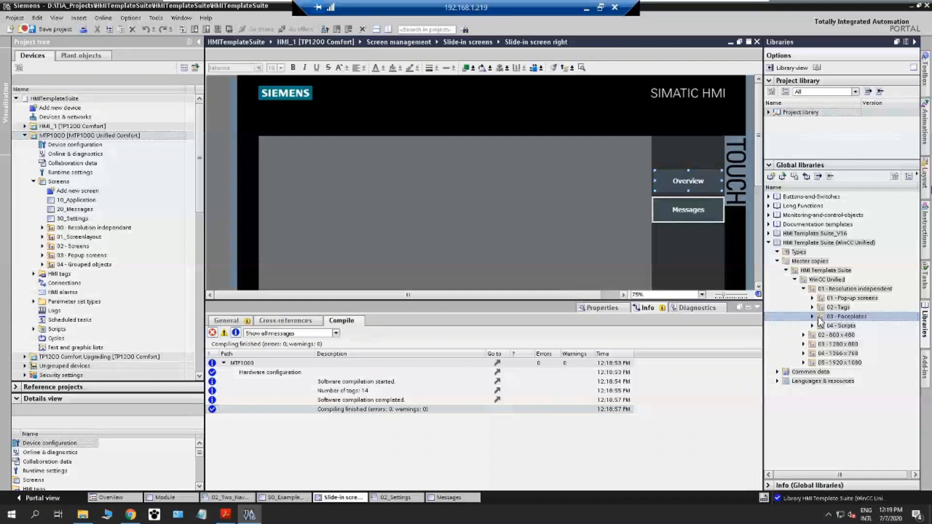
{"action": "left_click", "coordinate": [812, 317]}
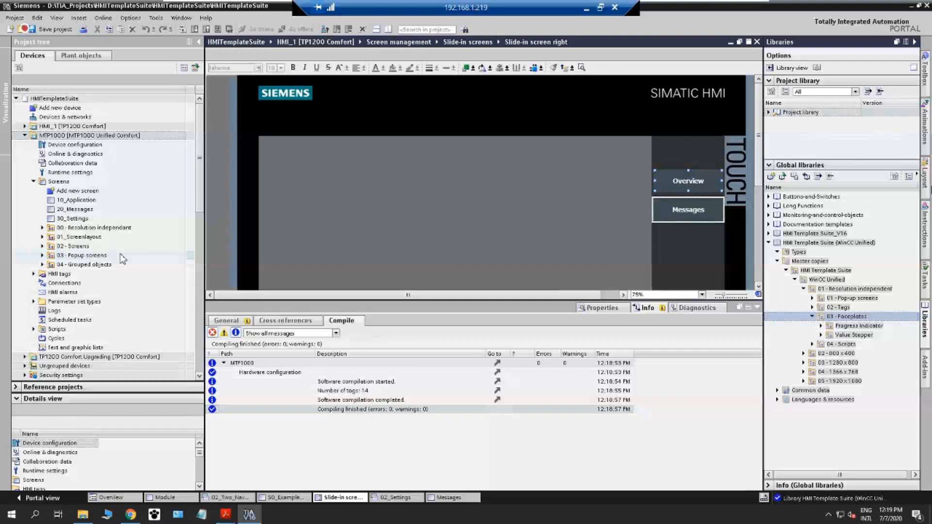
Compare the project's Unified faceplate types with the library's Progress Indicator and Value Stepper faceplates.
{"action": "scroll", "coordinate": [122, 259], "scroll_direction": "down", "scroll_amount": 3}
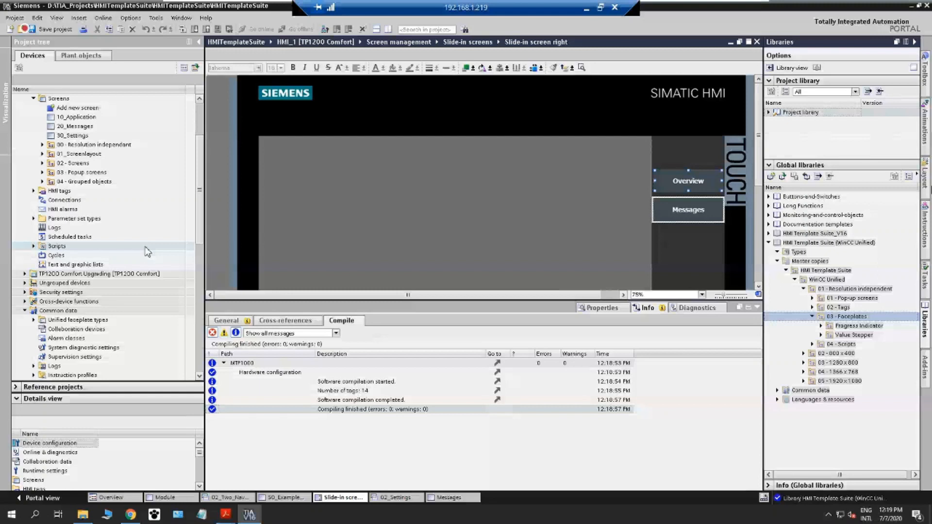
{"action": "scroll", "coordinate": [148, 252], "scroll_direction": "down", "scroll_amount": 5}
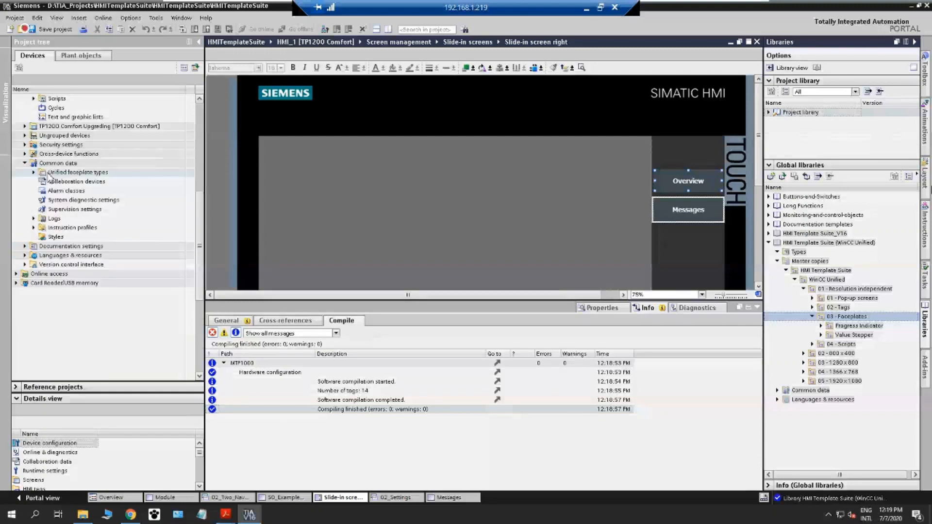
{"action": "left_click", "coordinate": [48, 175]}
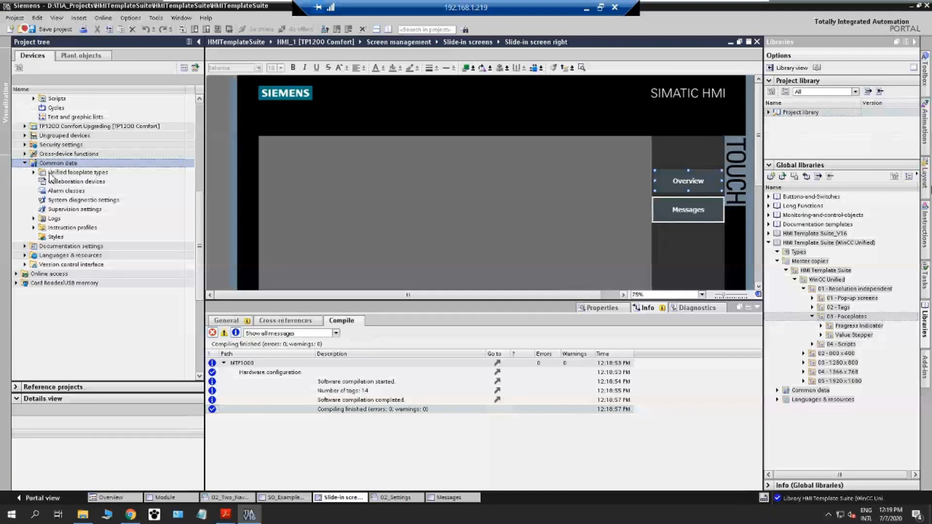
{"action": "double_click", "coordinate": [50, 173]}
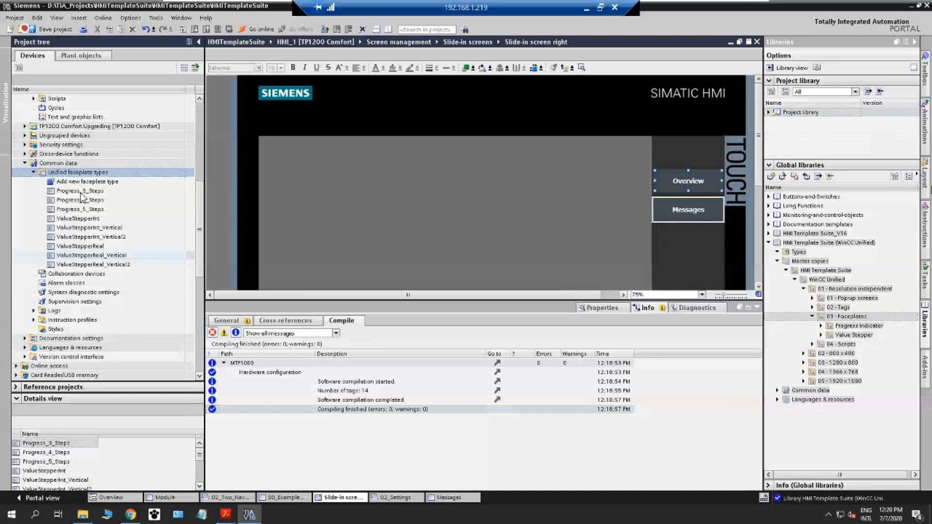
{"action": "left_click", "coordinate": [820, 326]}
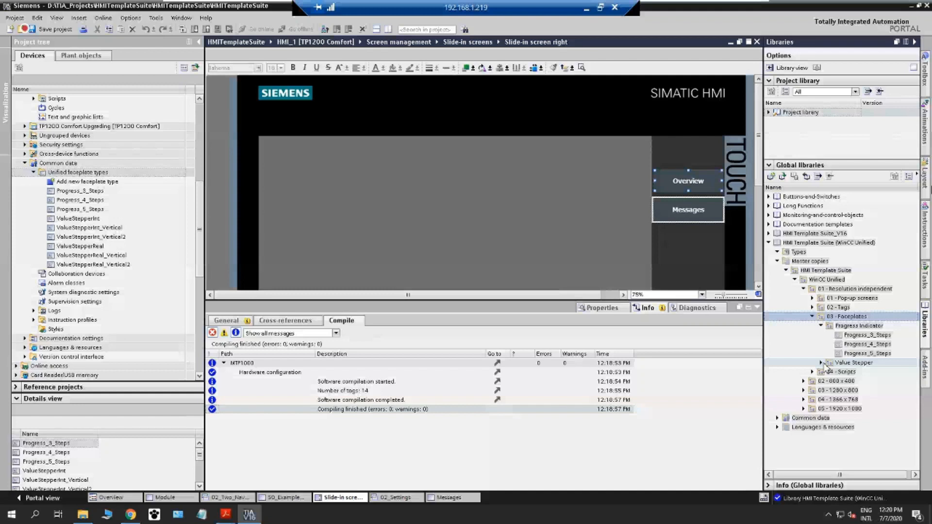
{"action": "left_click", "coordinate": [821, 362]}
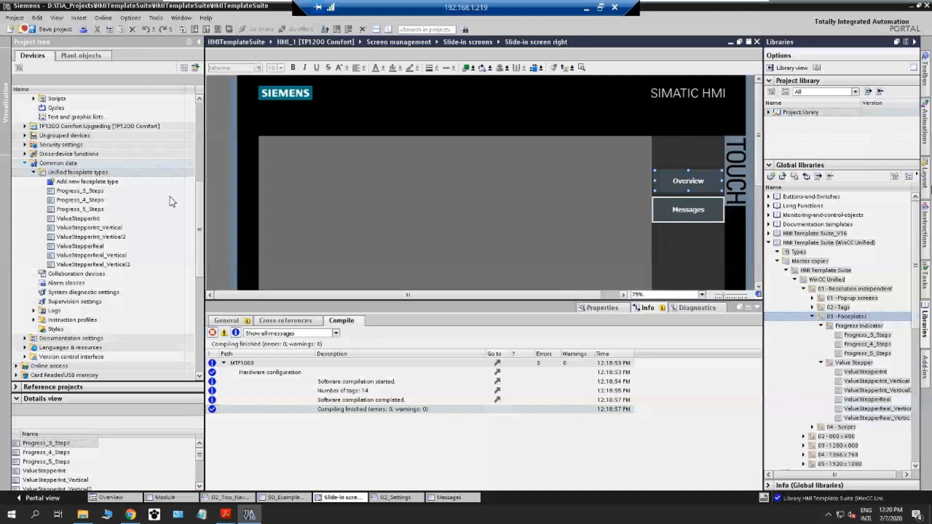
Start the simulation of the MTP1000 device and sign in to the WinCC Unified runtime with the username and password.
{"action": "left_click", "coordinate": [25, 163]}
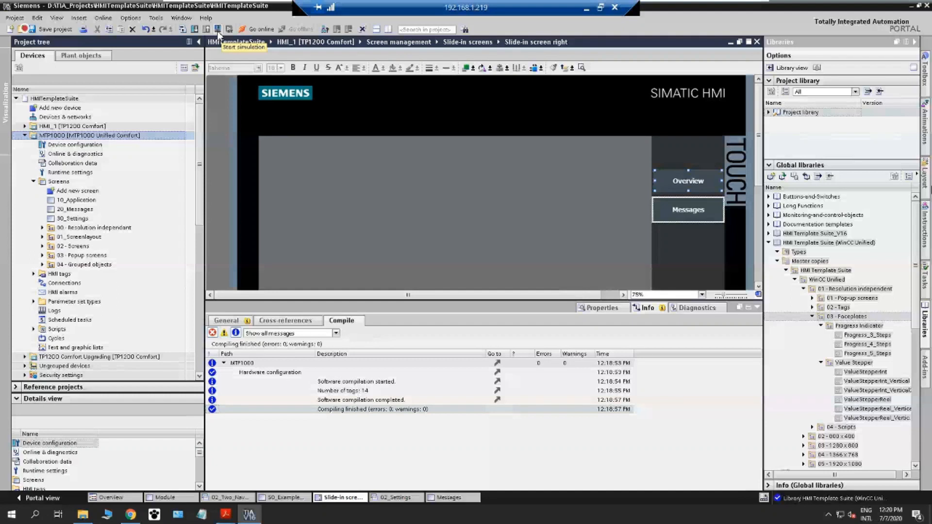
{"action": "left_click", "coordinate": [218, 30]}
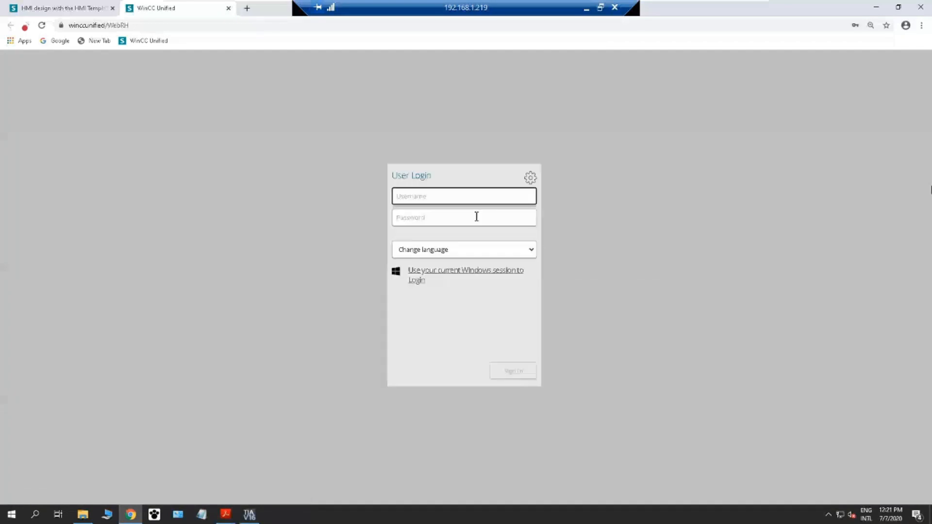
{"action": "left_click", "coordinate": [477, 217]}
{"action": "left_click", "coordinate": [455, 242]}
{"action": "left_click", "coordinate": [508, 378]}
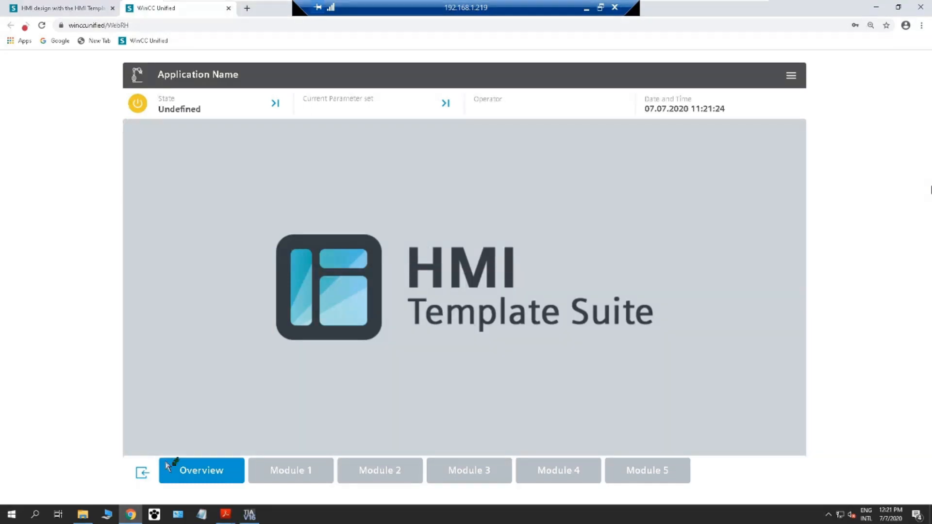
Test the module buttons, the Messages and Settings entries of the main navigation, and the parameter set link in the runtime.
{"action": "left_click", "coordinate": [293, 482]}
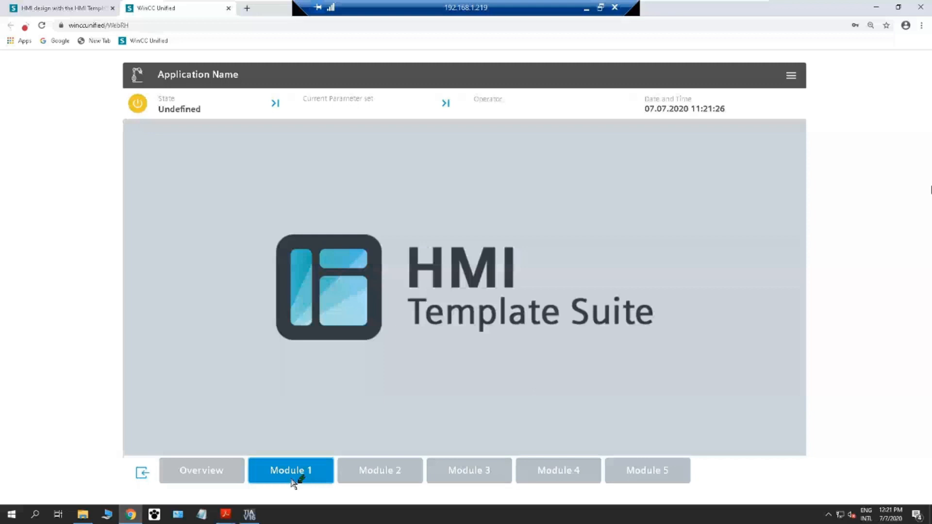
{"action": "left_click", "coordinate": [791, 75]}
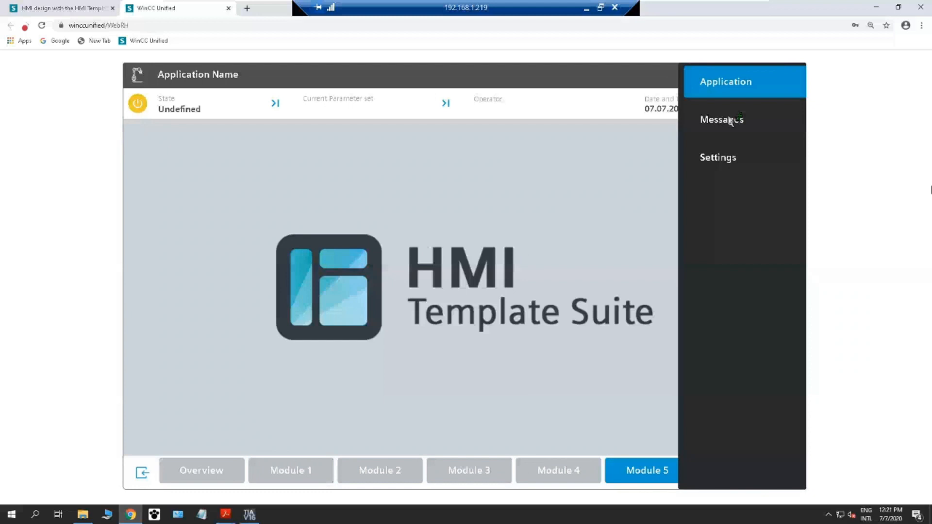
{"action": "left_click", "coordinate": [730, 121]}
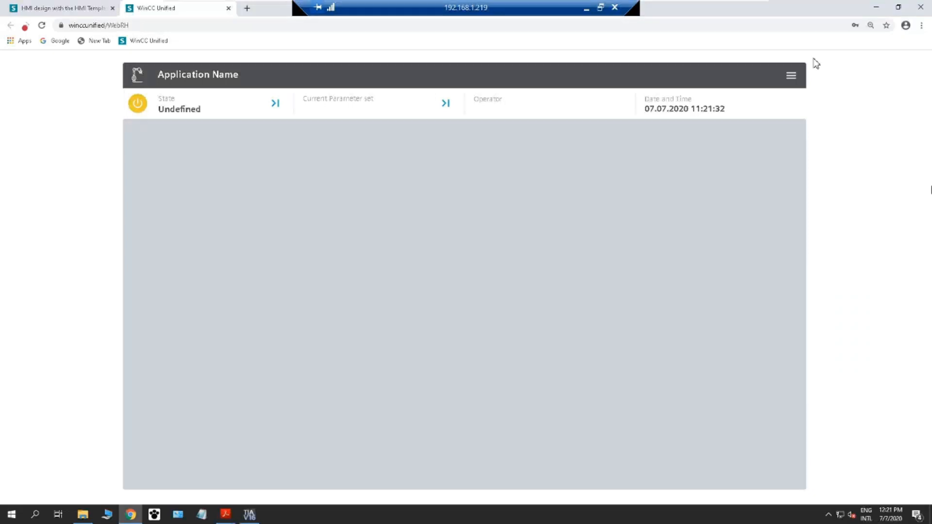
{"action": "left_click", "coordinate": [792, 77]}
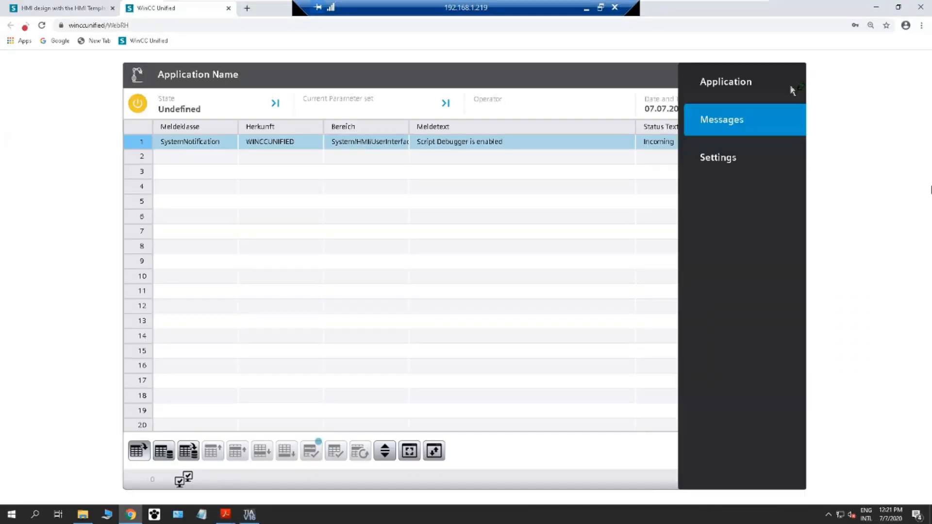
{"action": "left_click", "coordinate": [709, 164]}
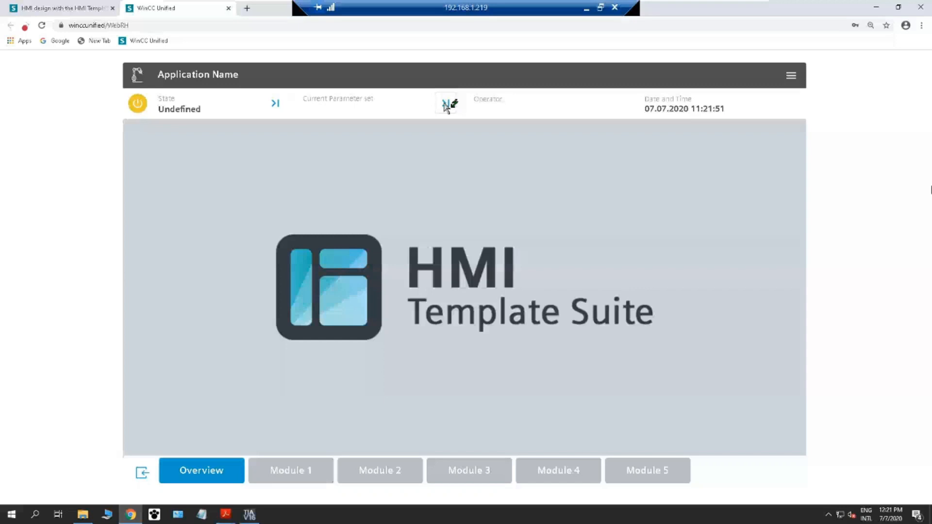
{"action": "left_click", "coordinate": [446, 105]}
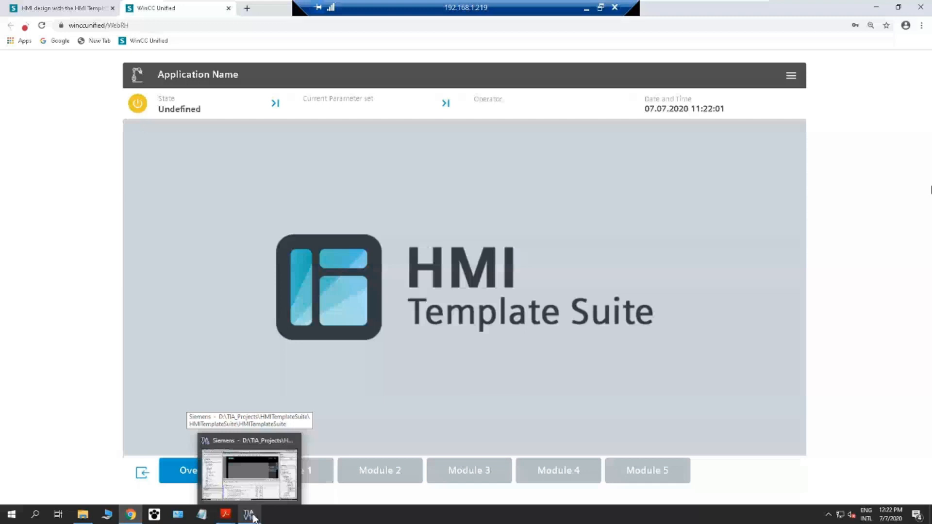
Switch to TIA Portal and open the MTP1000's 01_ScreenLayout screen, fitted to the editor, to examine its screen windows.
{"action": "left_click", "coordinate": [251, 515]}
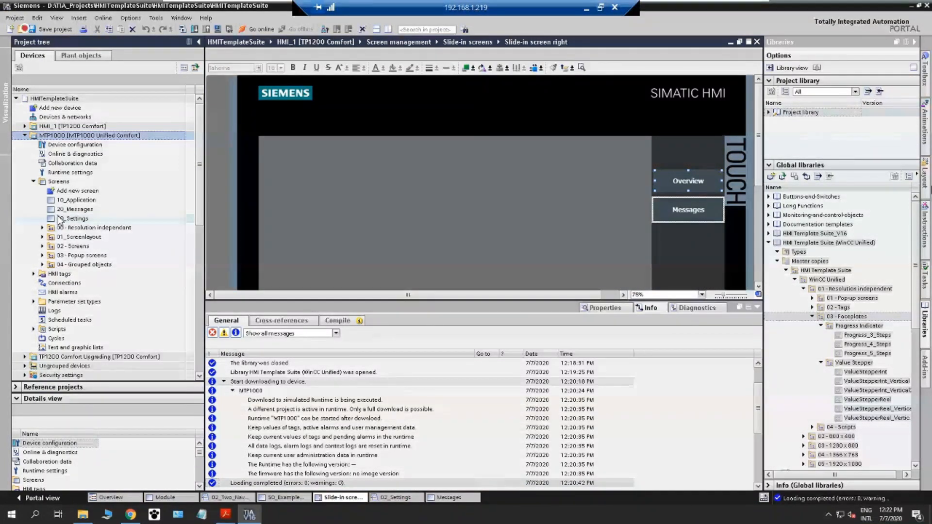
{"action": "left_click", "coordinate": [43, 237]}
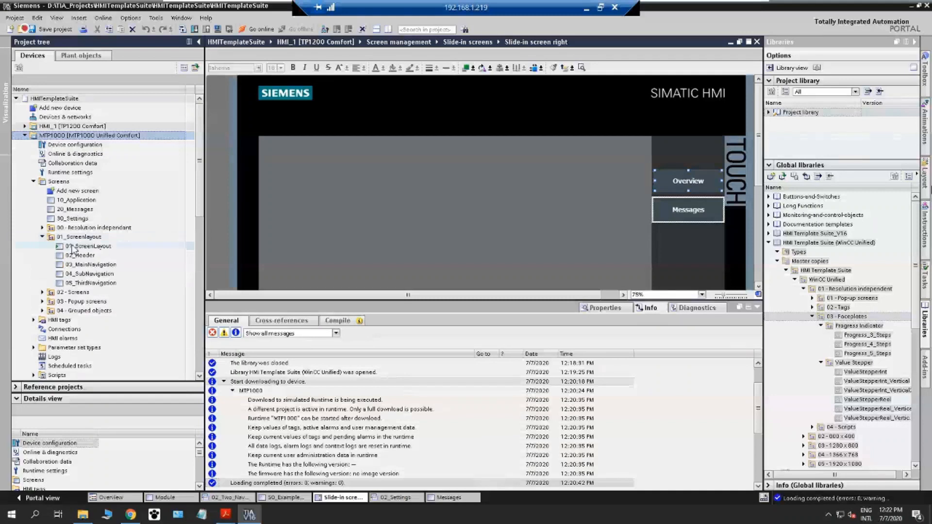
{"action": "double_click", "coordinate": [73, 246]}
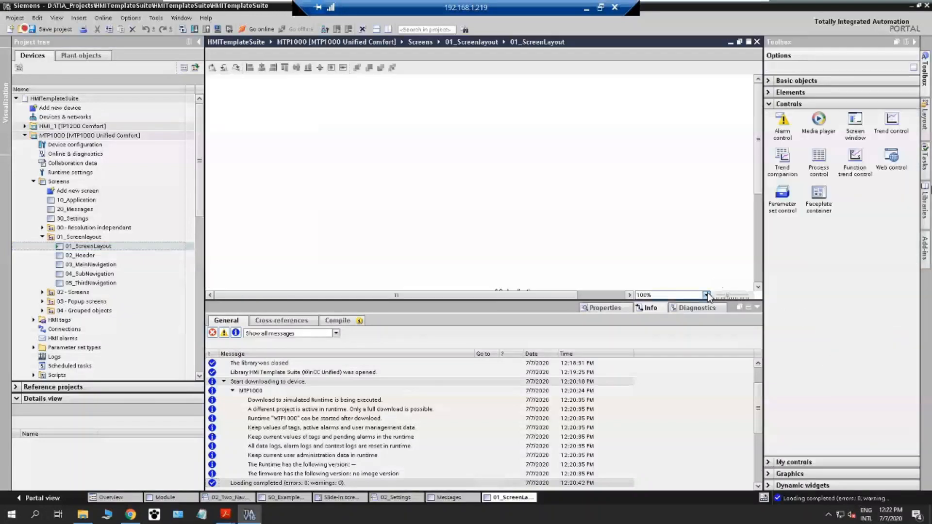
{"action": "left_click", "coordinate": [706, 294]}
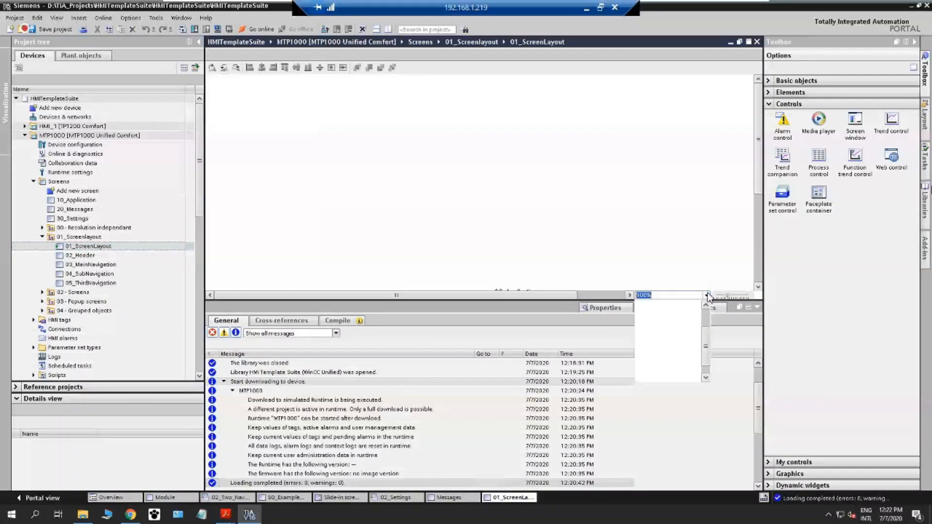
{"action": "left_click", "coordinate": [683, 380]}
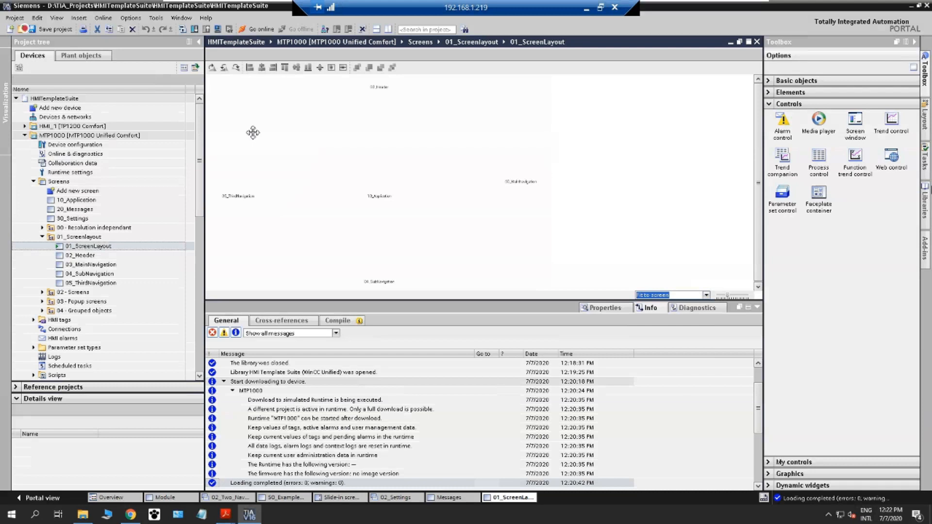
In 04_SubNavigation, add ChangeScreen to Overview (SCREEN_04_Dashboard_Three_KPIs) and Module 1 (SCREEN_05_Dashboard_Overview_ForField), both with window path ../swContent.
{"action": "left_click", "coordinate": [90, 273]}
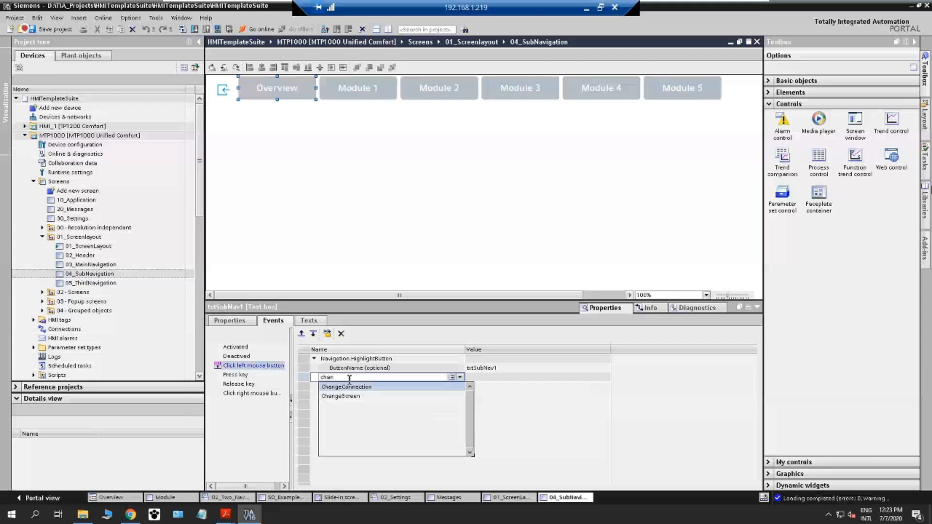
{"action": "left_click", "coordinate": [340, 396]}
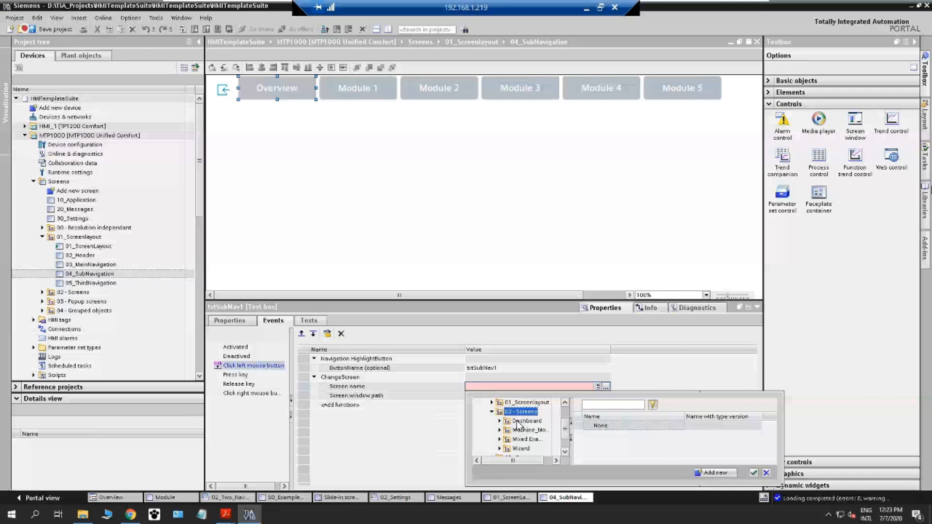
{"action": "left_click", "coordinate": [353, 397]}
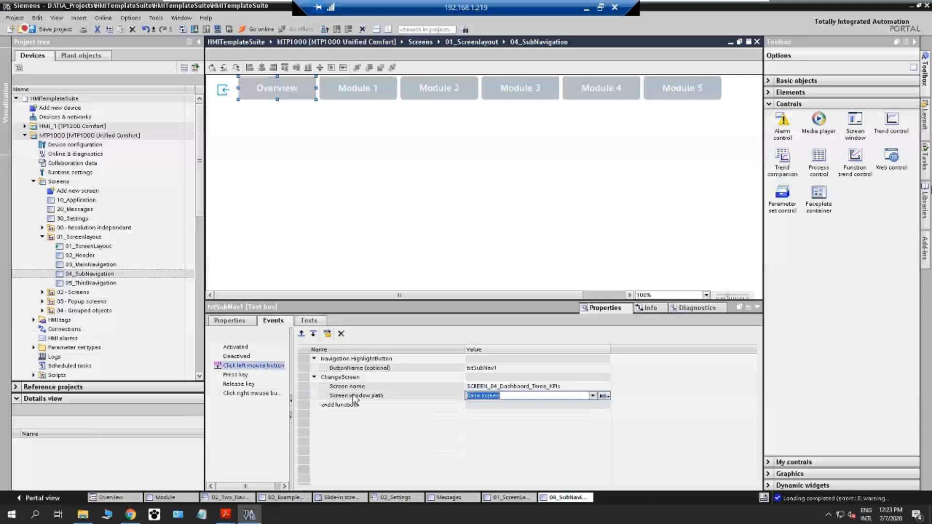
{"action": "type", "text": "./swContent"}
{"action": "key", "text": "Return"}
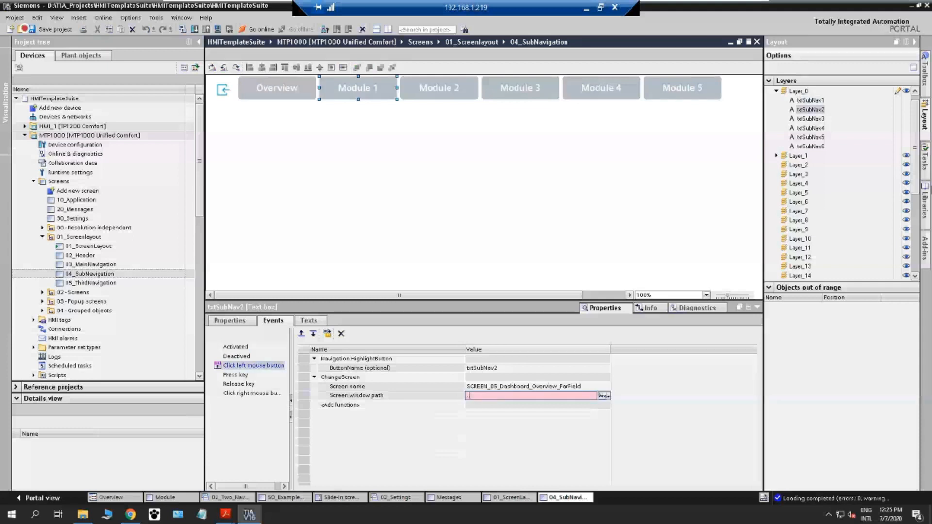
{"action": "type", "text": "/swContent"}
{"action": "key", "text": "Return"}
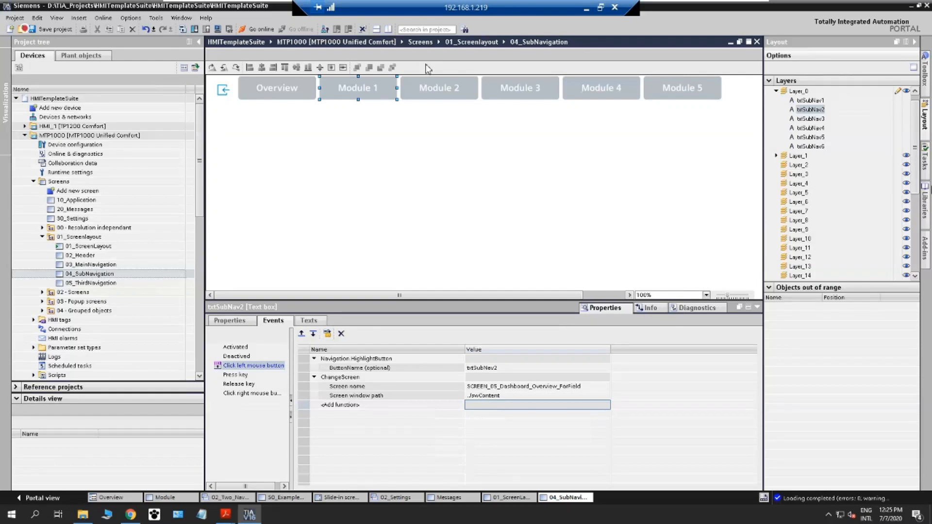
Add a ChangeScreen function to the click event of the Module 2 text box, opening SCREEN_02_Machine_Modules_1.
{"action": "left_click", "coordinate": [436, 88]}
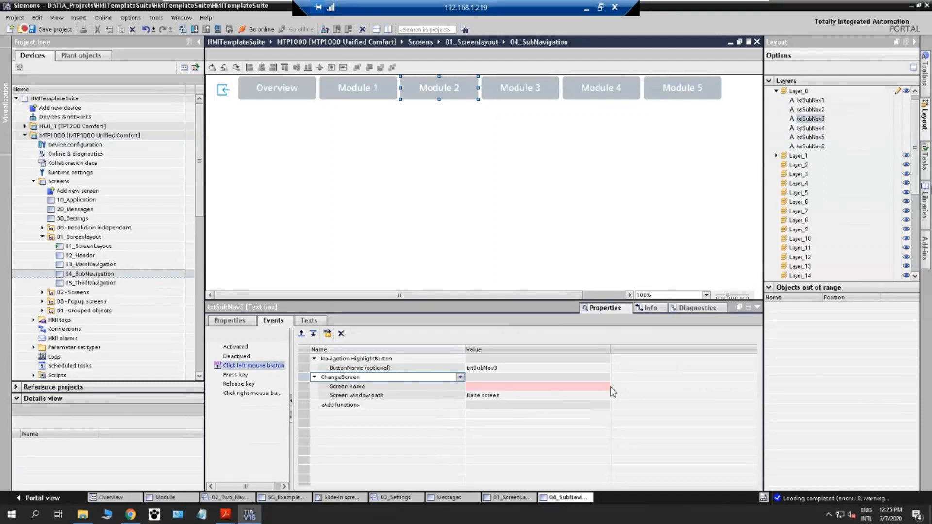
{"action": "left_click", "coordinate": [607, 387]}
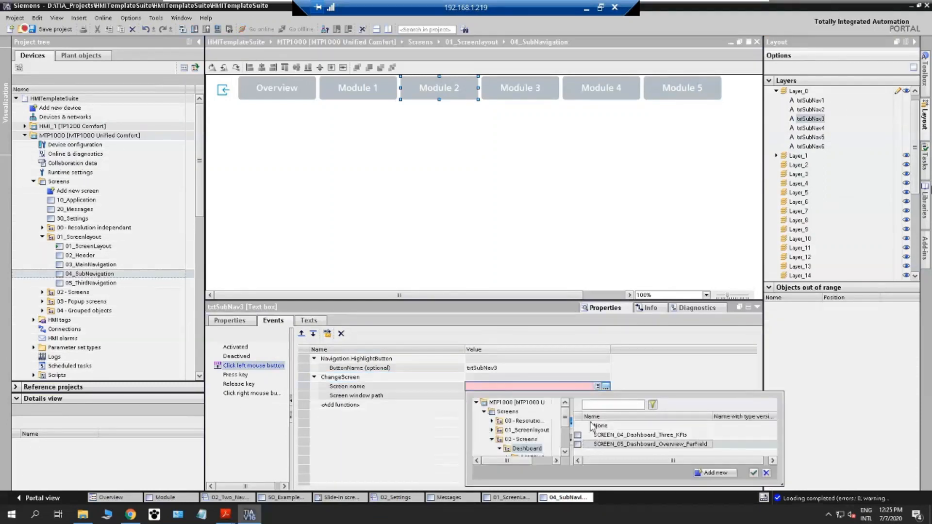
{"action": "scroll", "coordinate": [565, 453], "scroll_direction": "down", "scroll_amount": 3}
{"action": "left_click", "coordinate": [524, 439]}
{"action": "double_click", "coordinate": [604, 435]}
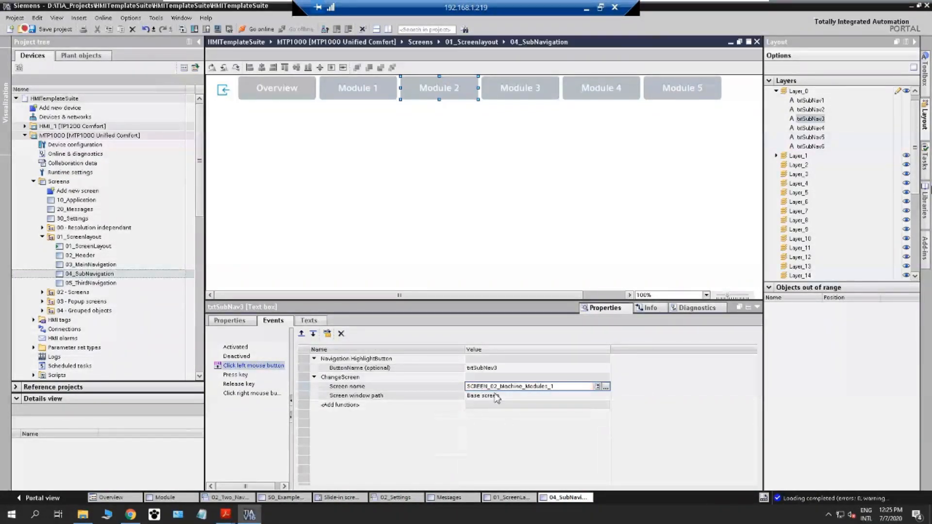
Set the screen window path of Module 2's ChangeScreen function to the string ../swContent.
{"action": "left_click", "coordinate": [509, 396]}
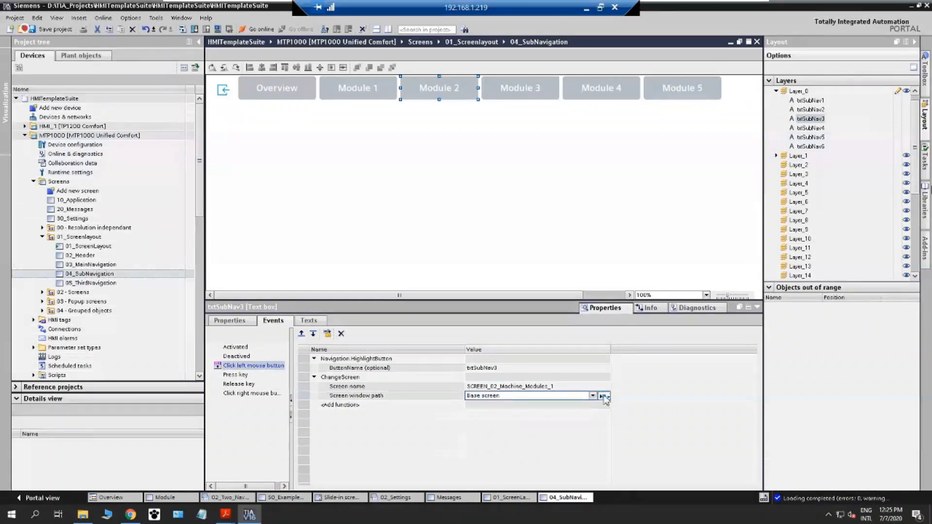
{"action": "left_click", "coordinate": [603, 396]}
{"action": "left_click", "coordinate": [609, 424]}
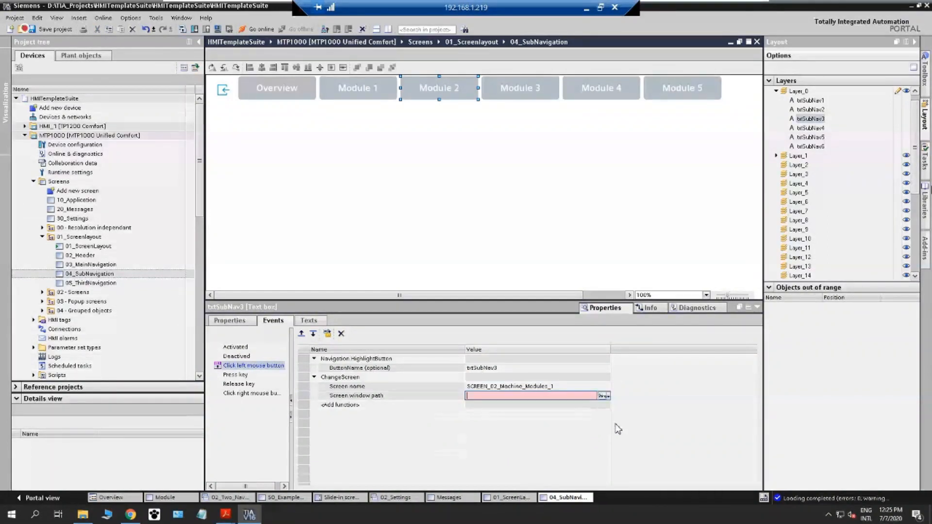
{"action": "type", "text": "../"}
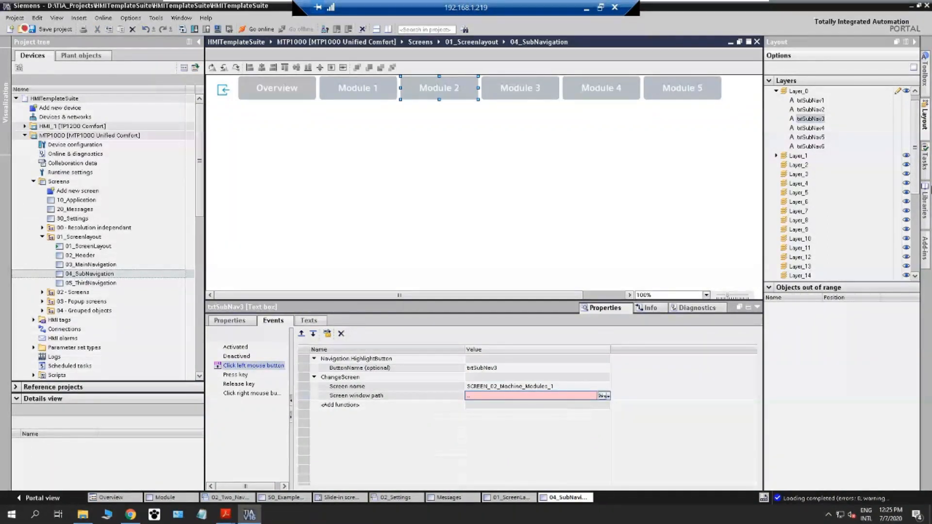
{"action": "type", "text": "swContent"}
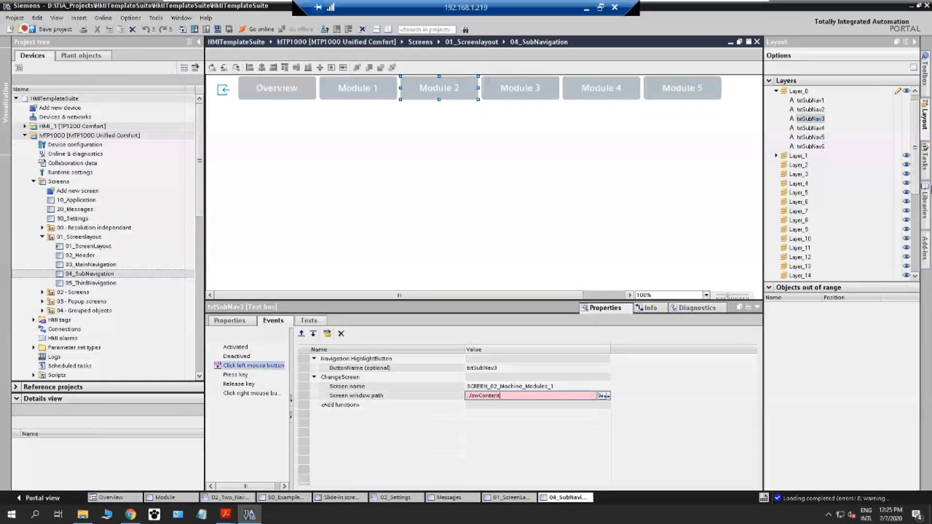
{"action": "left_click", "coordinate": [560, 406]}
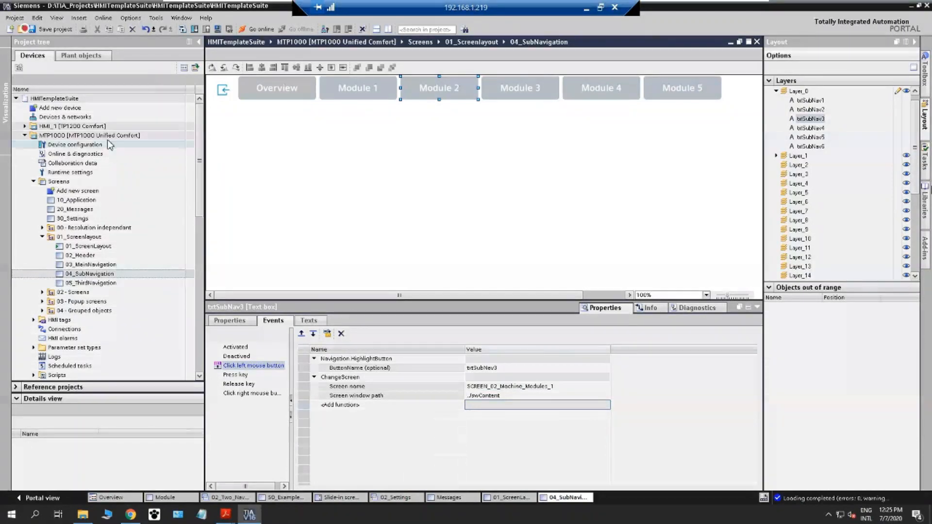
Start the simulation of the MTP1000 device and test the screen changes of Overview and Module 1 in the runtime.
{"action": "left_click", "coordinate": [151, 136]}
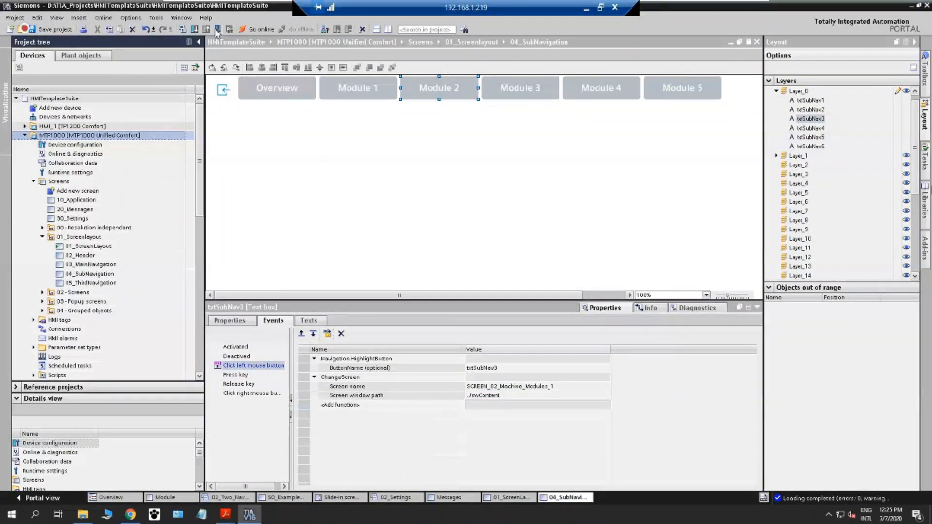
{"action": "left_click", "coordinate": [217, 30]}
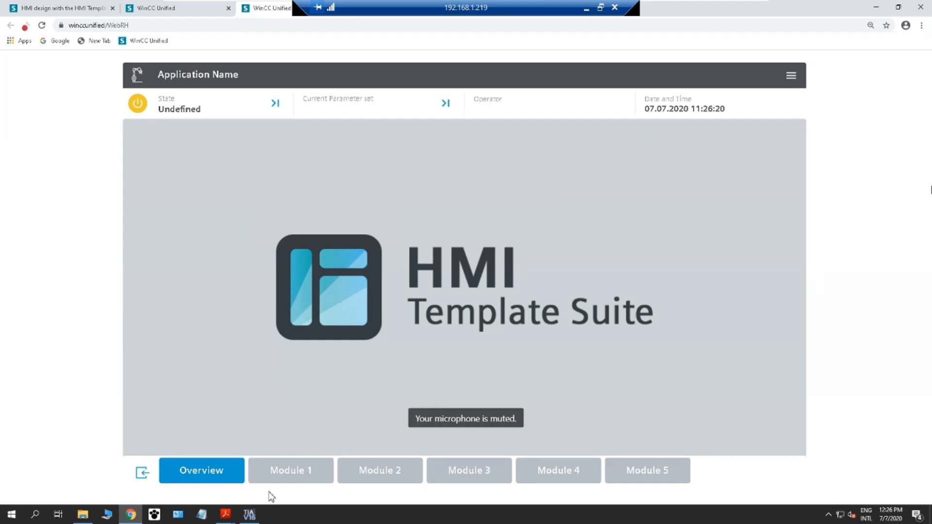
{"action": "left_click", "coordinate": [270, 470]}
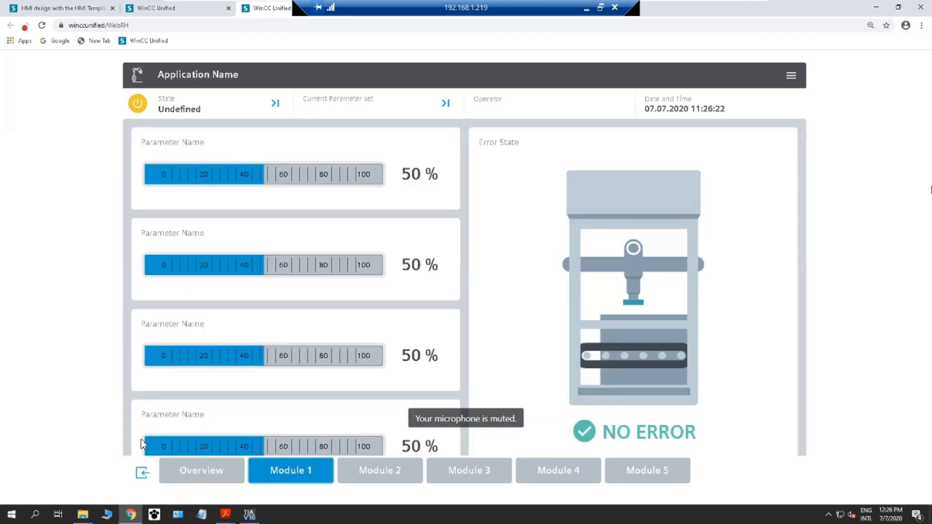
{"action": "left_click", "coordinate": [195, 471]}
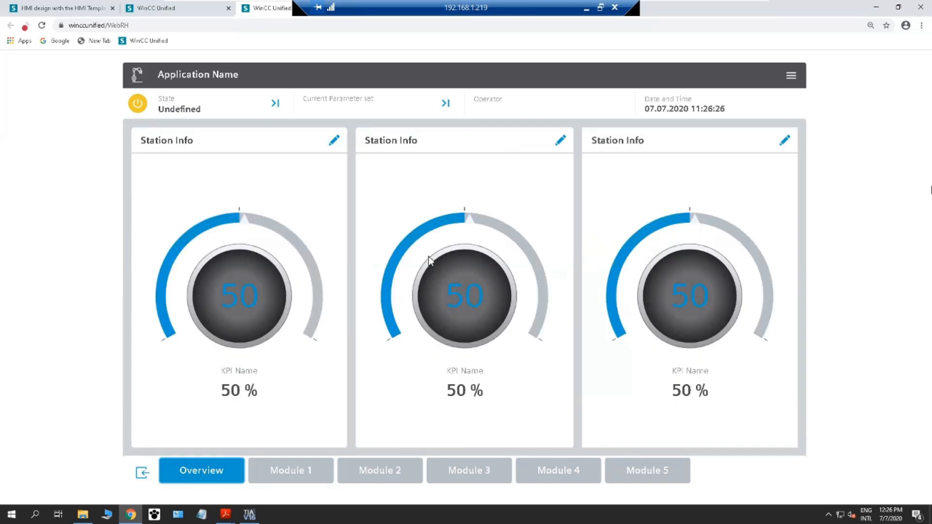
{"action": "left_click", "coordinate": [291, 473]}
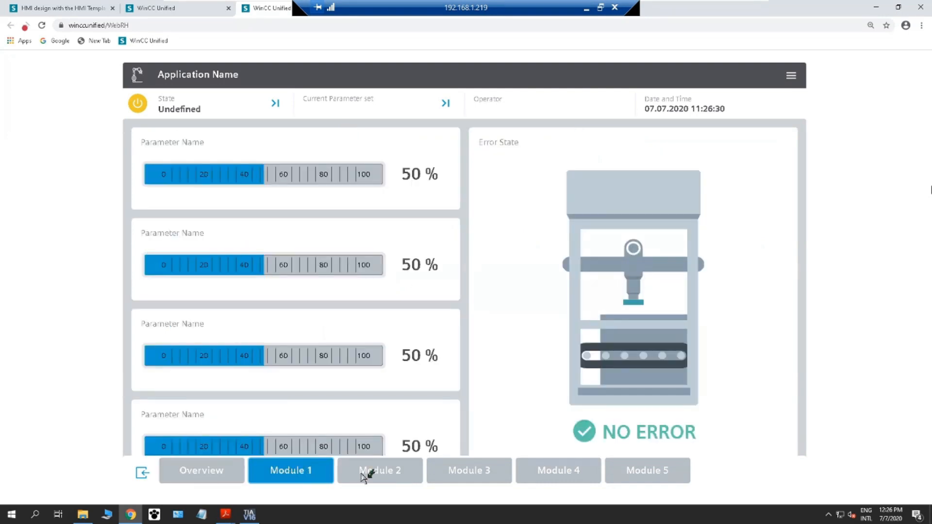
Test the Module 2 to Module 5 buttons in the runtime and return to the Module 1 and Overview screens.
{"action": "left_click", "coordinate": [365, 476]}
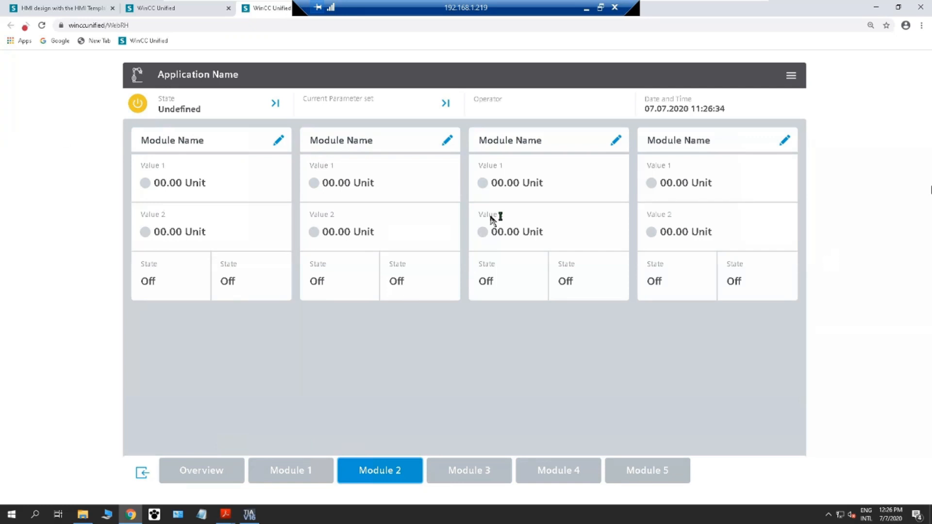
{"action": "left_click", "coordinate": [458, 471]}
{"action": "left_click", "coordinate": [386, 468]}
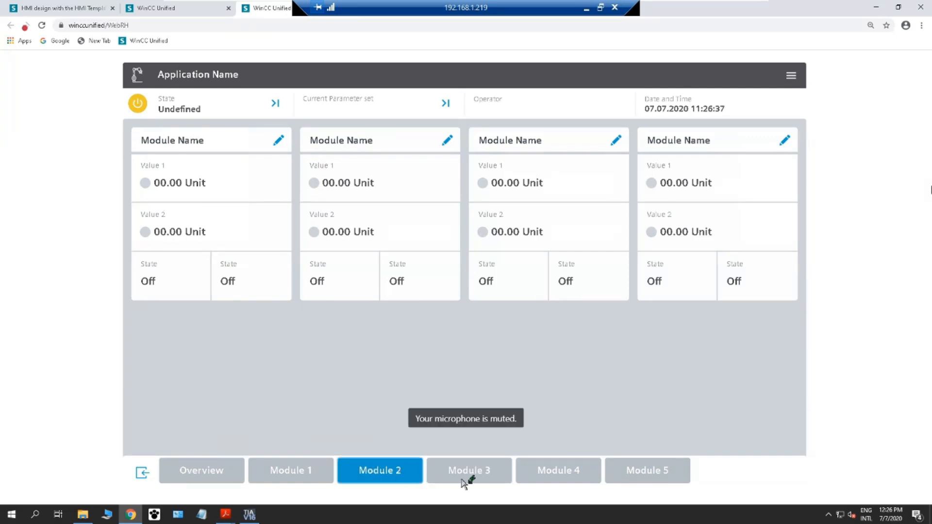
{"action": "left_click", "coordinate": [492, 470]}
{"action": "left_click", "coordinate": [570, 480]}
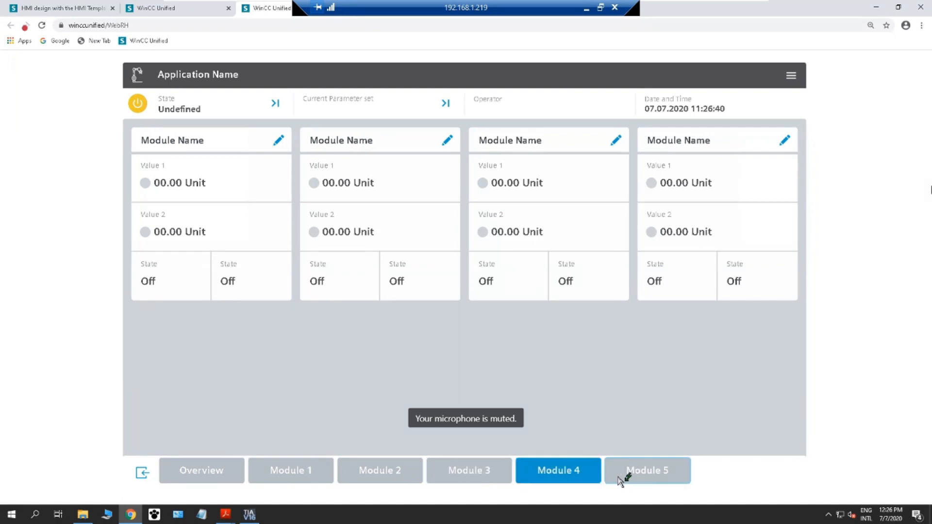
{"action": "left_click", "coordinate": [665, 478]}
{"action": "left_click", "coordinate": [362, 470]}
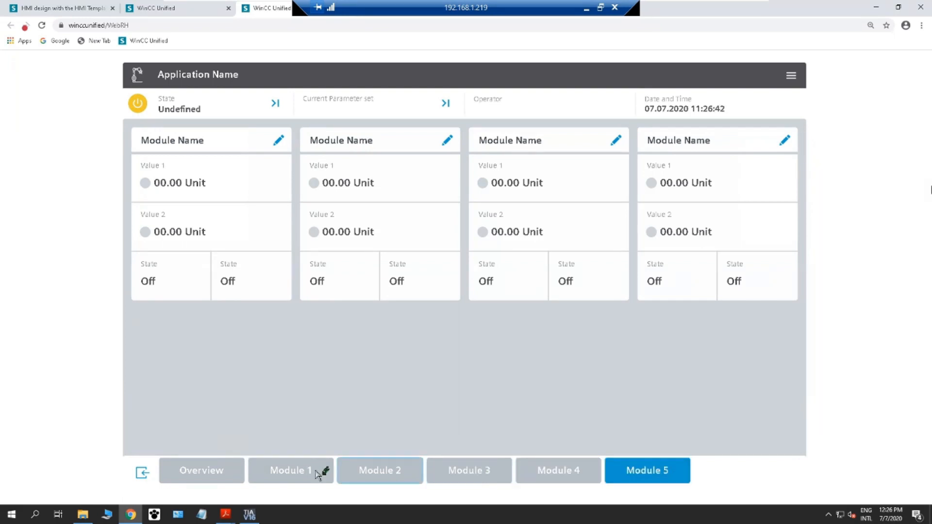
{"action": "left_click", "coordinate": [319, 471]}
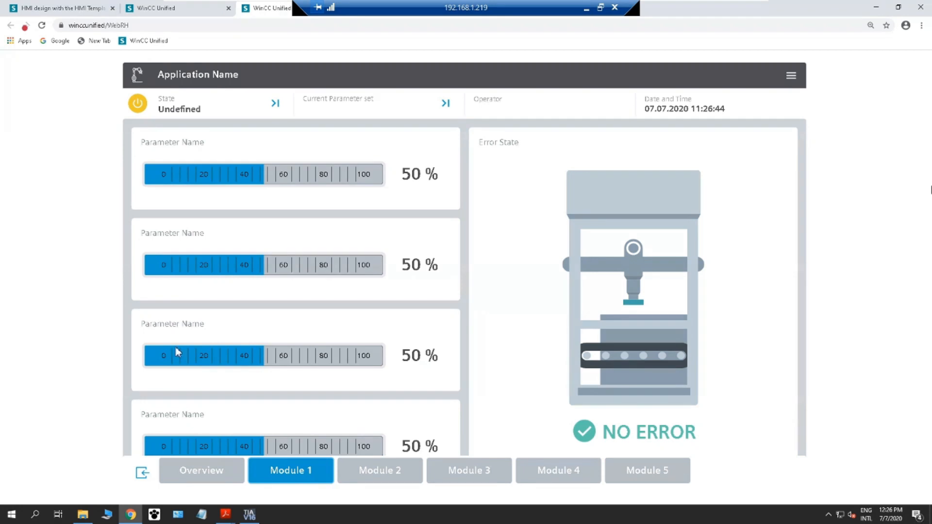
{"action": "left_click", "coordinate": [199, 473]}
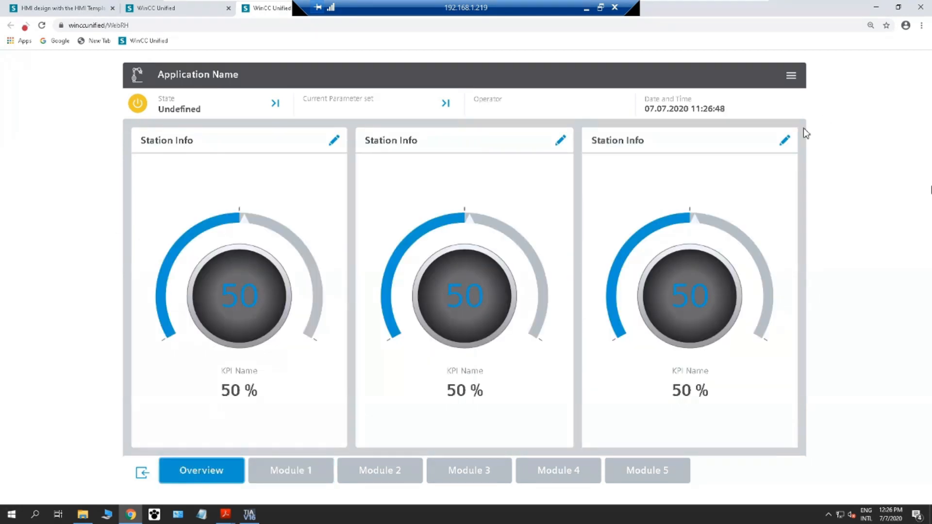
Display the navigation menu in the runtime, close it and go to the home screen using the application name.
{"action": "left_click", "coordinate": [791, 76]}
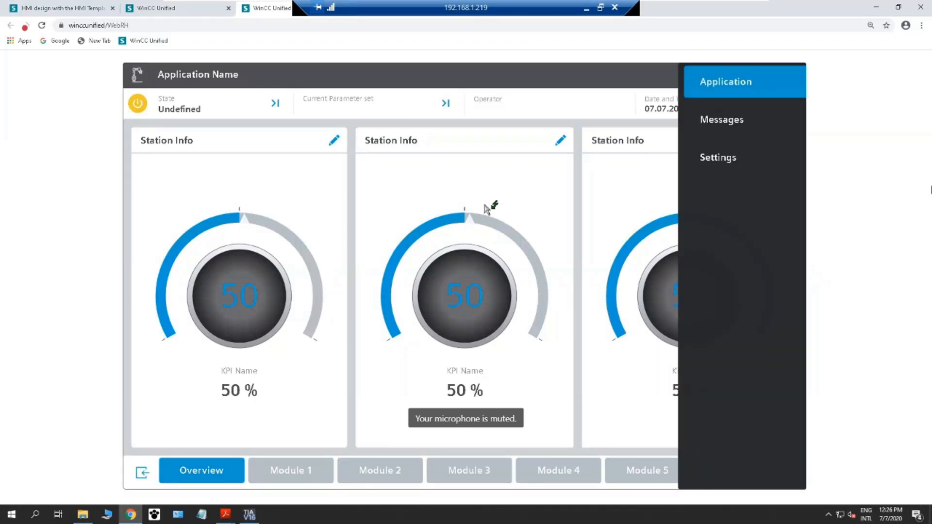
{"action": "left_click", "coordinate": [196, 76]}
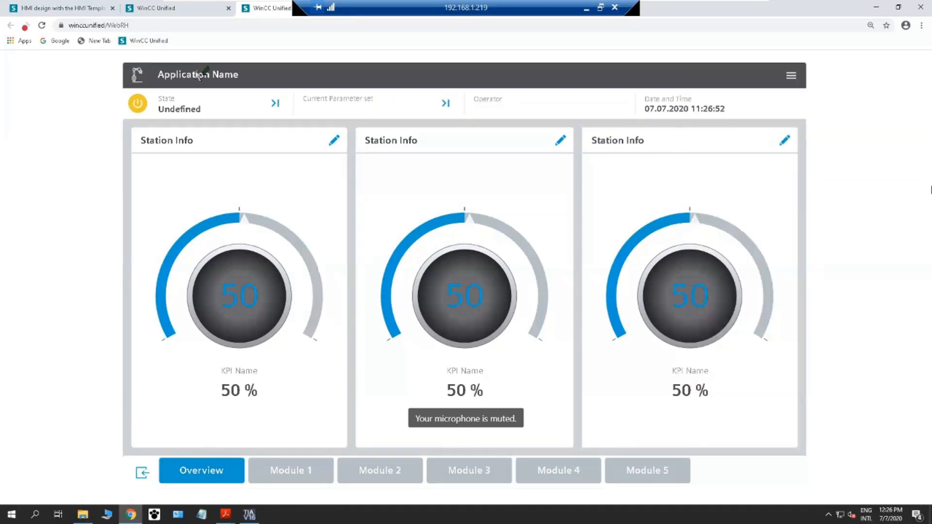
{"action": "left_click", "coordinate": [197, 76]}
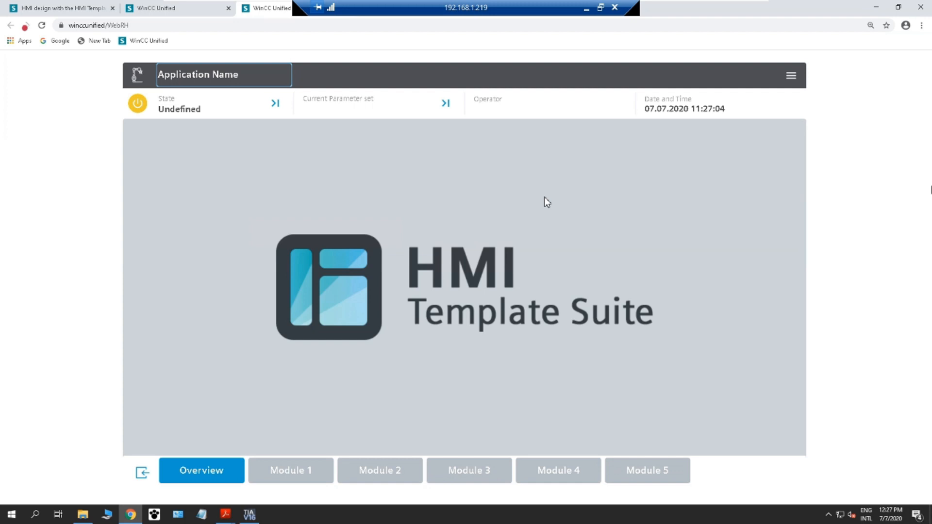
Switch to TIA Portal and add a new MTP1000 Unified Comfort device, 6AV2 128-3KB06-0AX0, named HMI_2.
{"action": "left_click", "coordinate": [256, 516]}
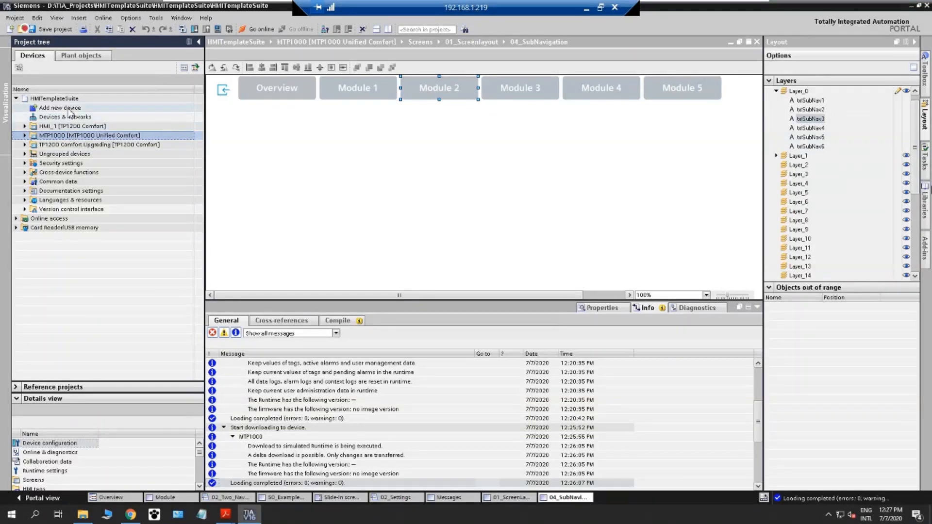
{"action": "left_click", "coordinate": [68, 108]}
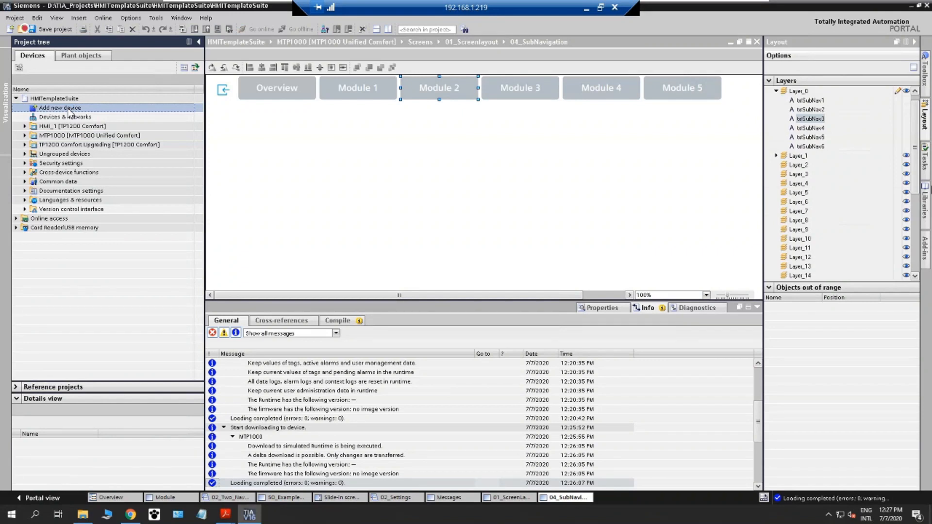
{"action": "double_click", "coordinate": [68, 109]}
{"action": "left_click", "coordinate": [385, 184]}
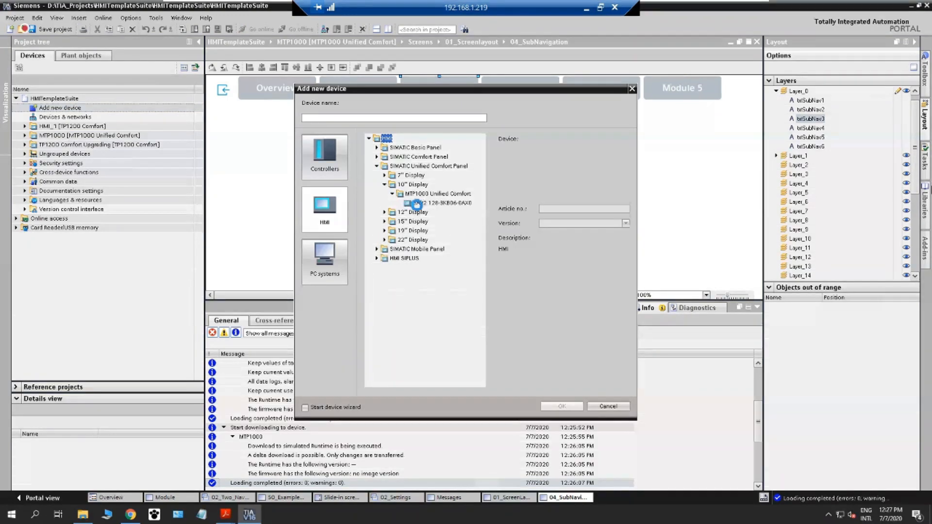
{"action": "left_click", "coordinate": [417, 204]}
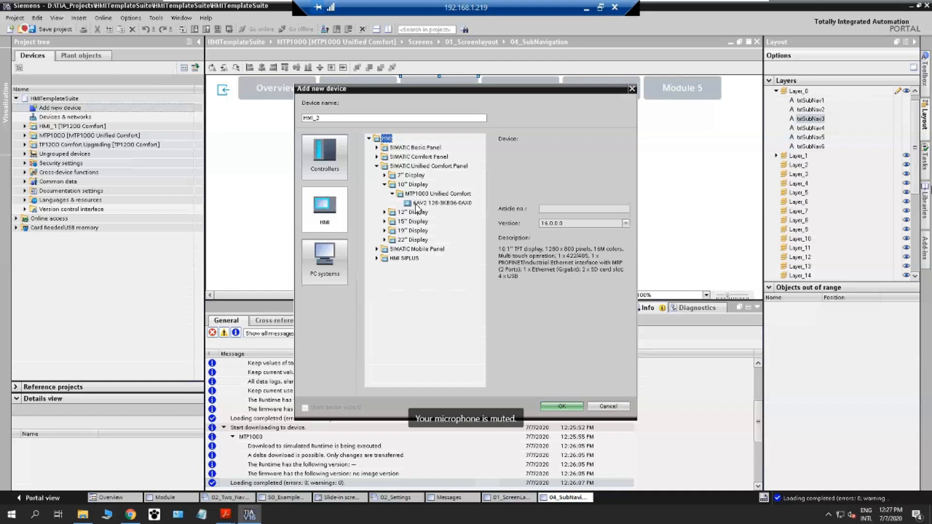
{"action": "double_click", "coordinate": [416, 204]}
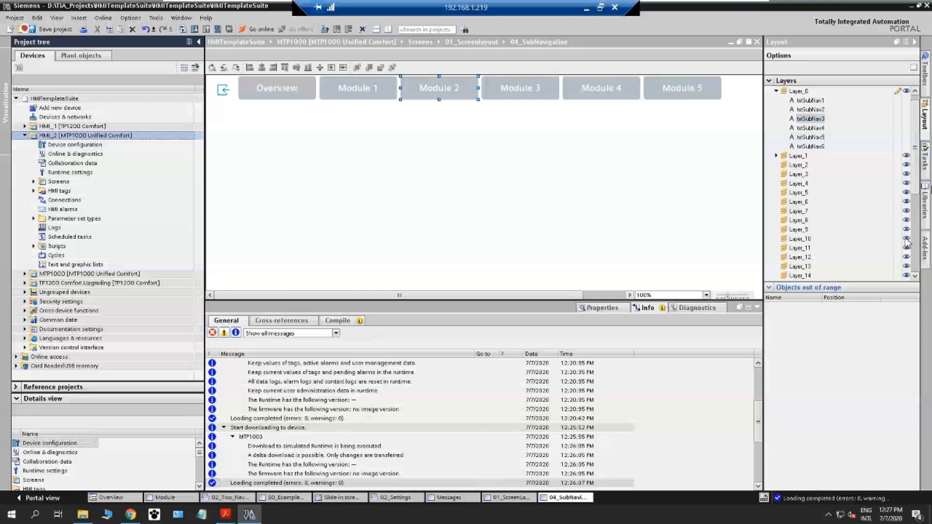
Copy the 1280 x 800 template screens and tags from the library into HMI_2 and set 01_ScreenLayout as its start screen.
{"action": "left_click_drag", "start_coordinate": [857, 298], "coordinate": [44, 210]}
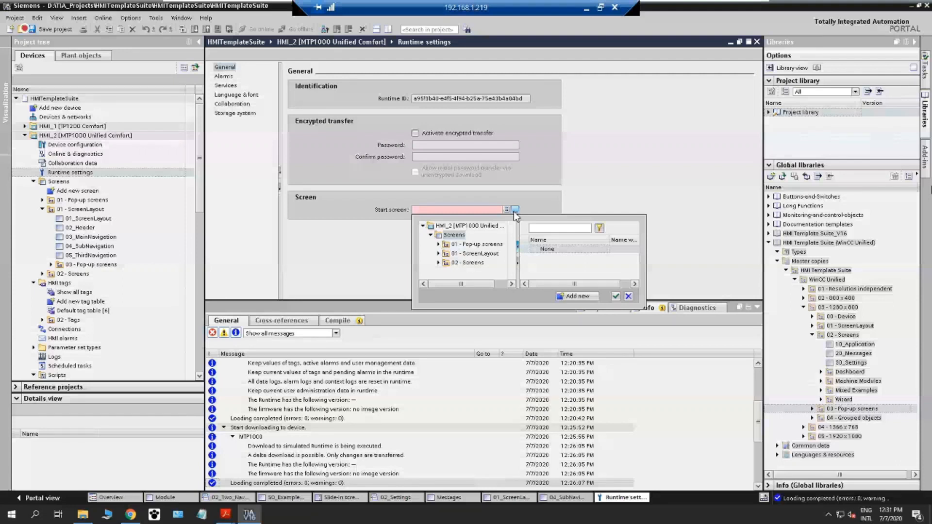
{"action": "key", "text": "ctrl+l"}
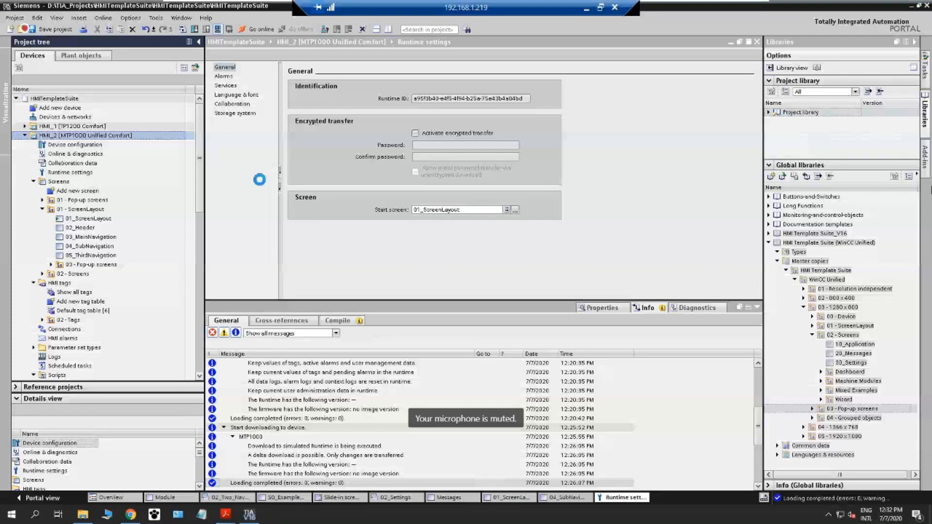
Switch to the browser runtime and test the Messages and Settings screens and the header's State arrow.
{"action": "key", "text": "alt+Tab"}
{"action": "left_click", "coordinate": [792, 76]}
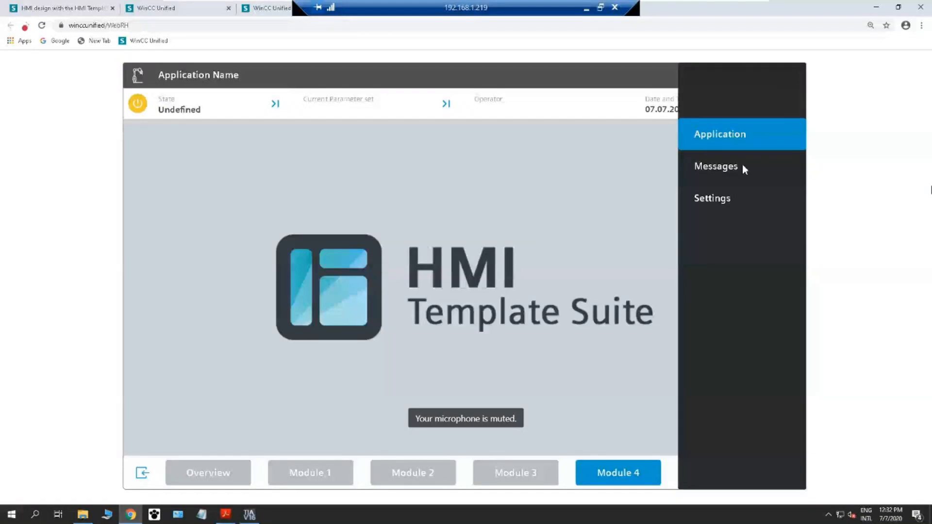
{"action": "left_click", "coordinate": [742, 165]}
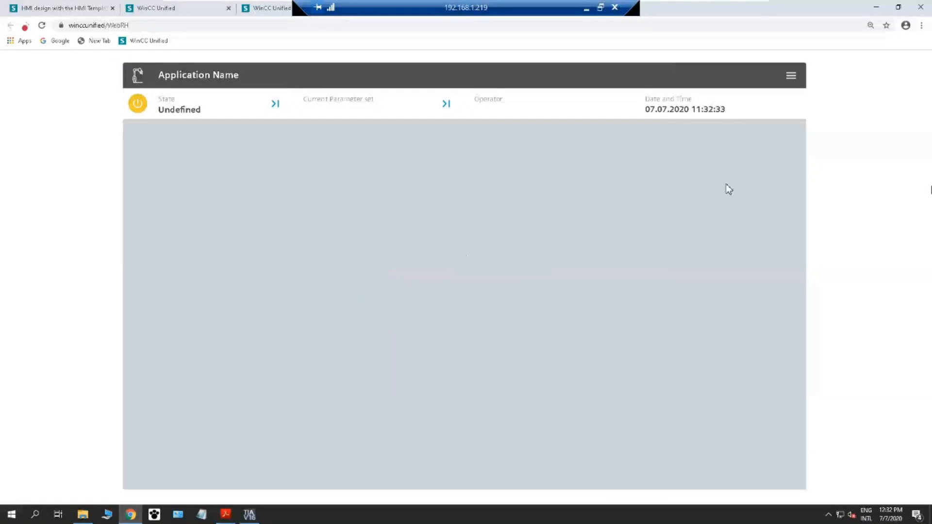
{"action": "left_click", "coordinate": [790, 77]}
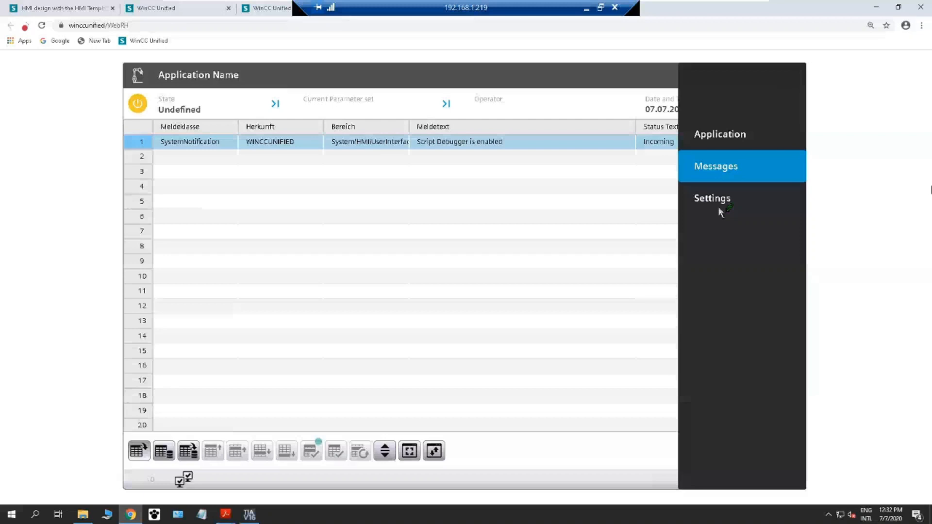
{"action": "left_click", "coordinate": [720, 212]}
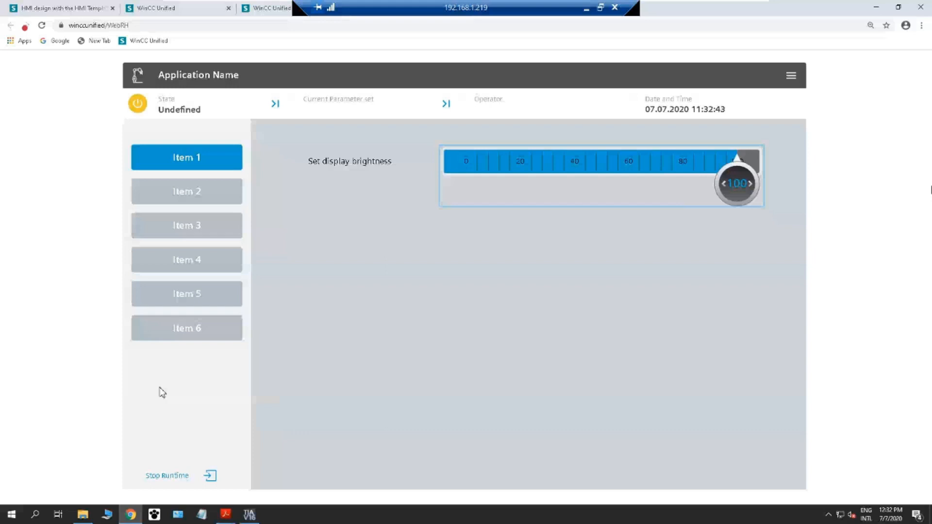
{"action": "left_click", "coordinate": [276, 103]}
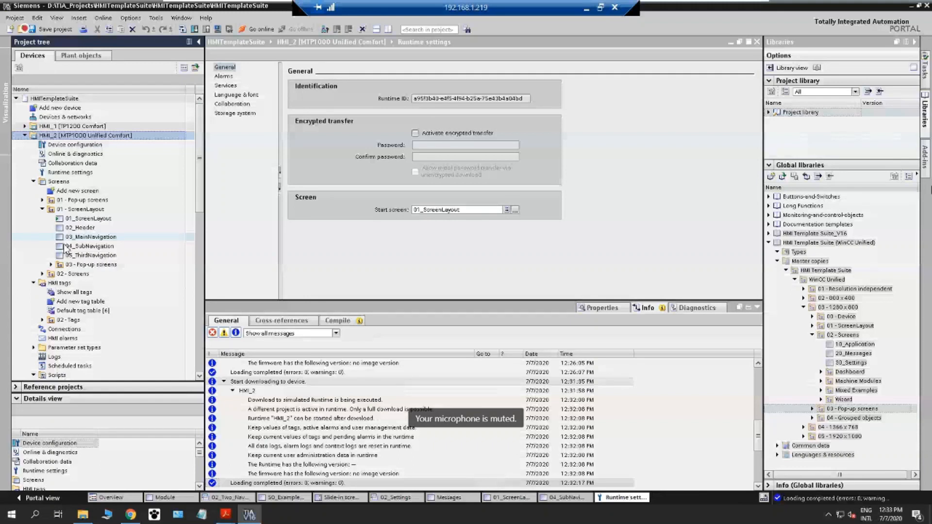
Open HMI_2's 04_SubNavigation and SCREEN_02_Machine_Modules_1 screens for editing.
{"action": "double_click", "coordinate": [68, 246]}
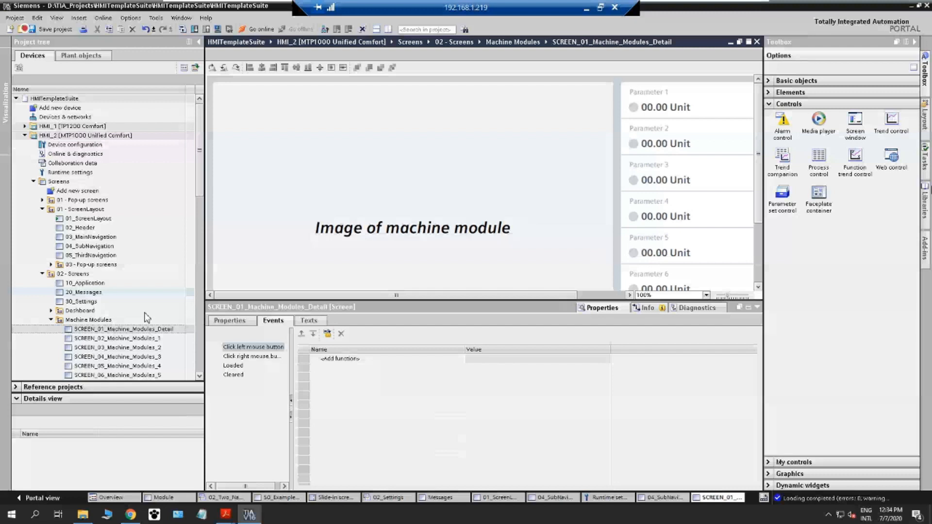
{"action": "double_click", "coordinate": [117, 338]}
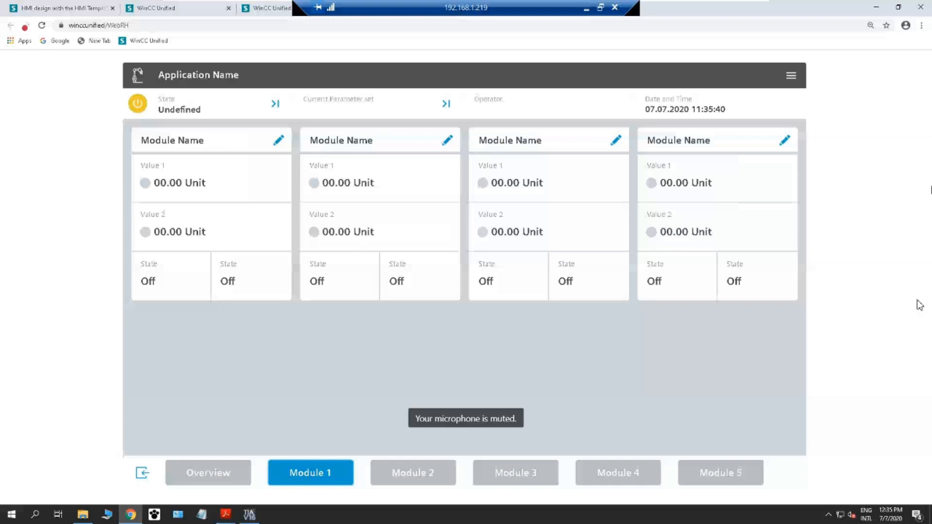
Check the Module 1 screen in the runtime, return to TIA Portal and collapse HMI_2 in the project tree.
{"action": "left_click", "coordinate": [506, 220]}
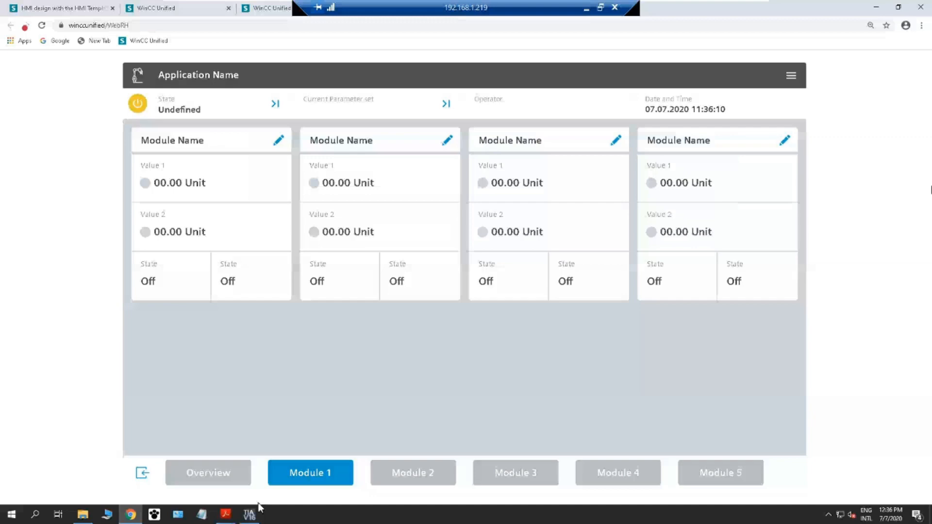
{"action": "left_click", "coordinate": [252, 513]}
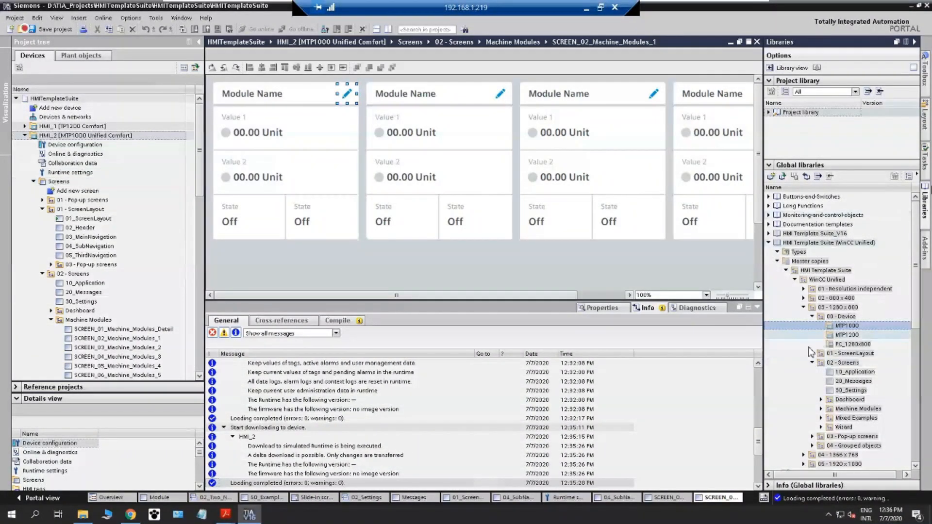
{"action": "left_click", "coordinate": [24, 136]}
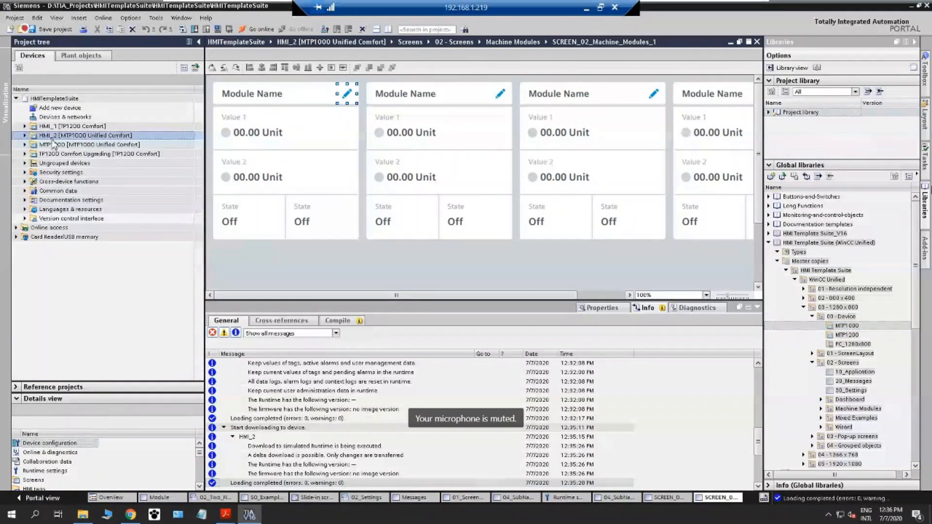